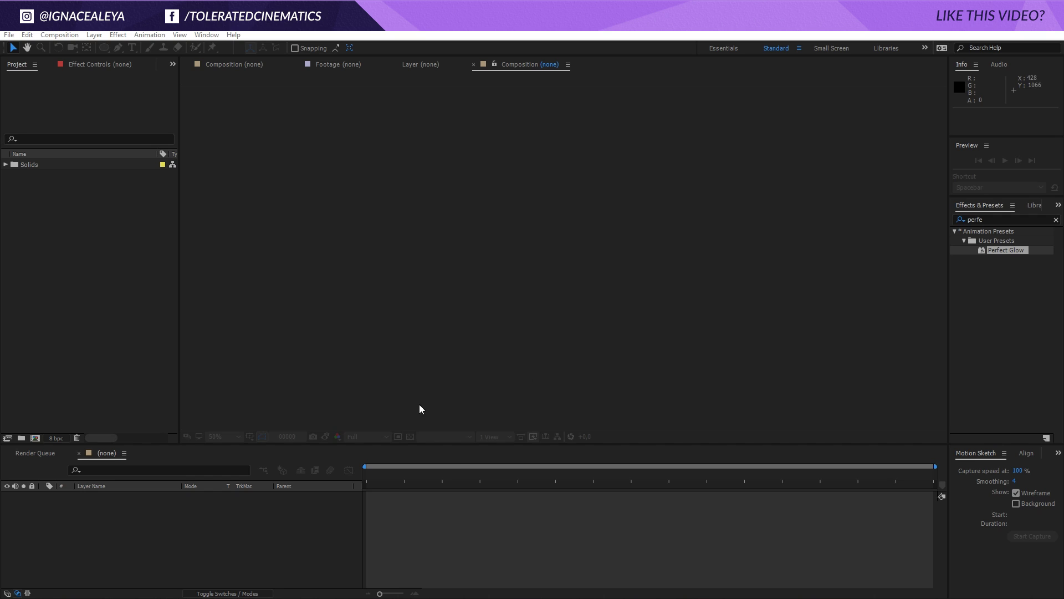
Create a new composition named Main Comp
click(71, 35)
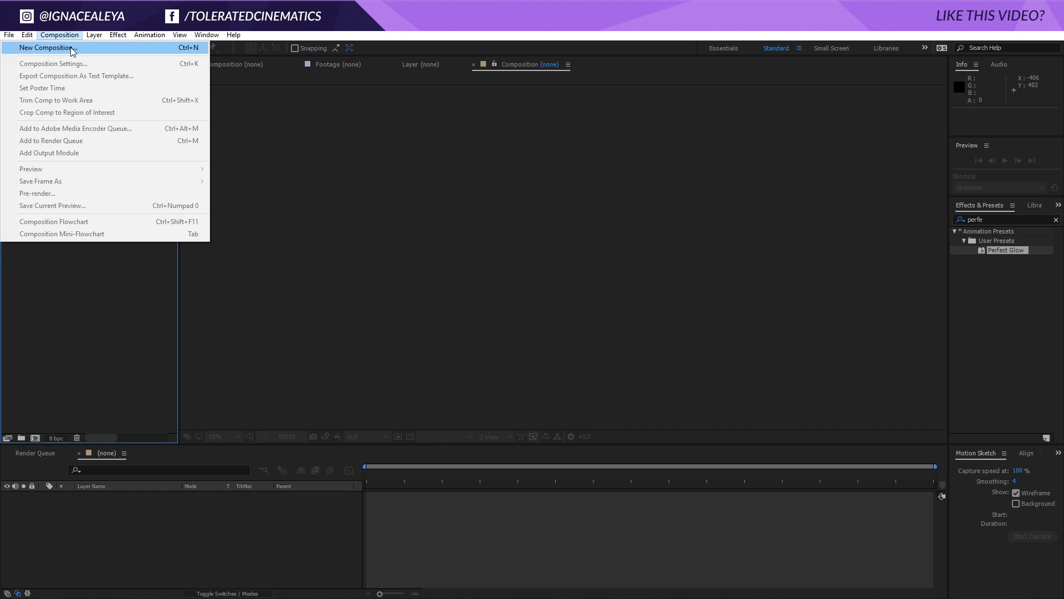
click(72, 46)
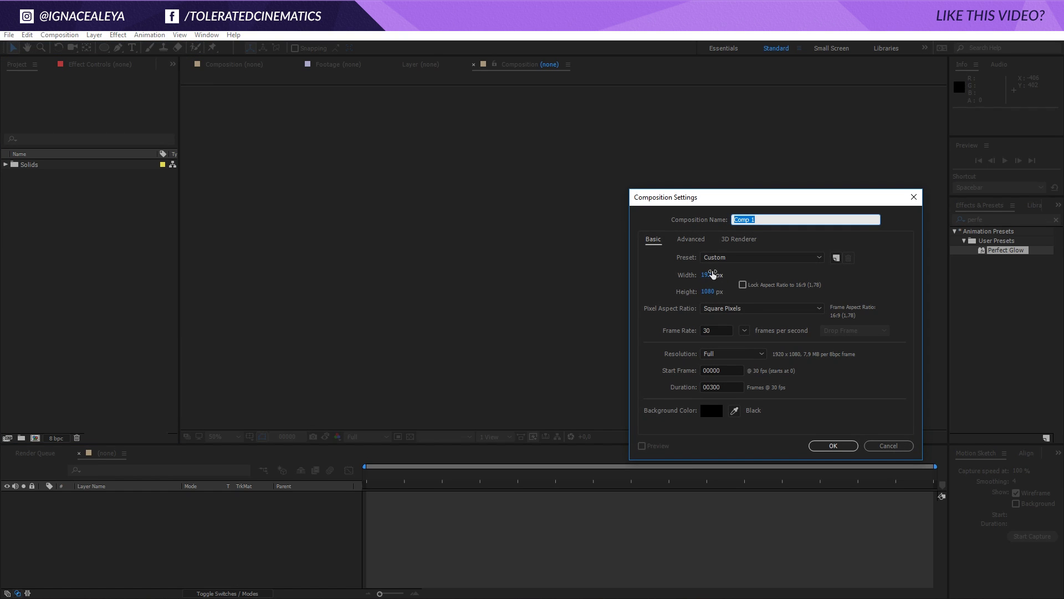
text(Main Comp)
click(837, 448)
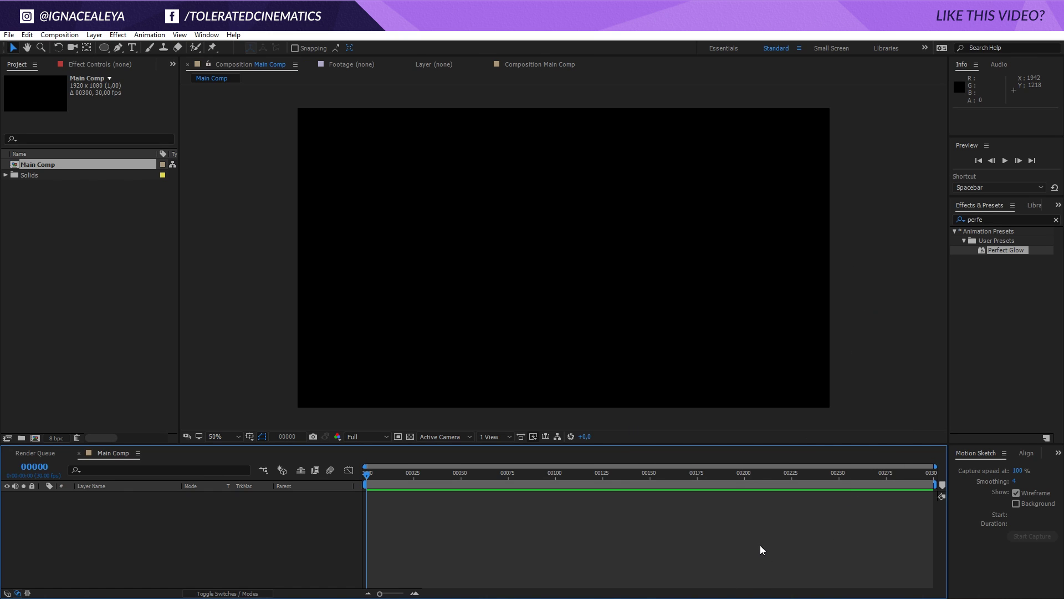
Add a full-frame solid layer in the near-black colour 050506 to Main Comp
right_click(271, 499)
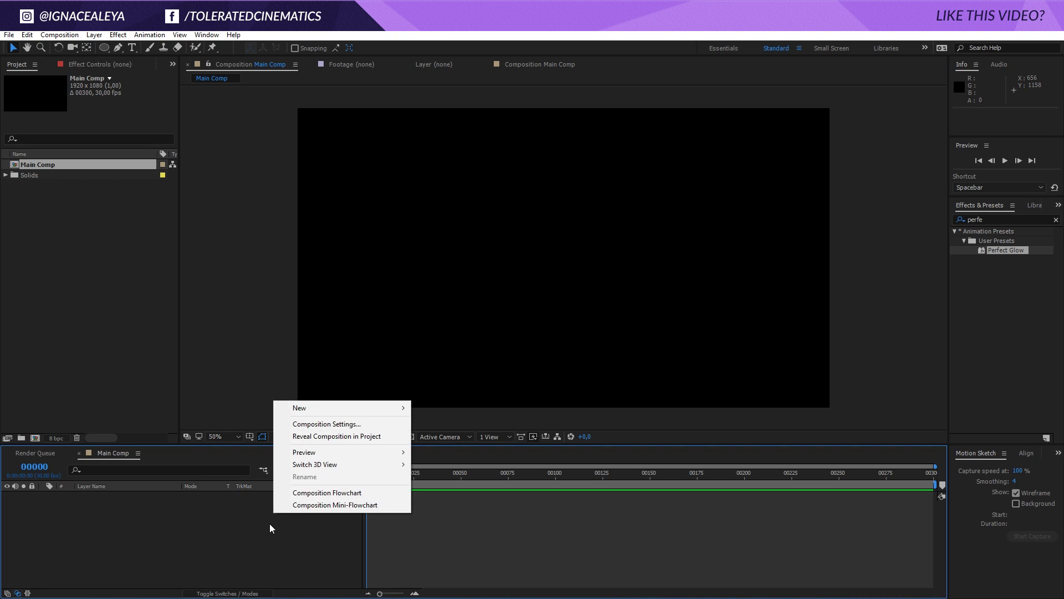
mouse_move(307, 408)
click(187, 438)
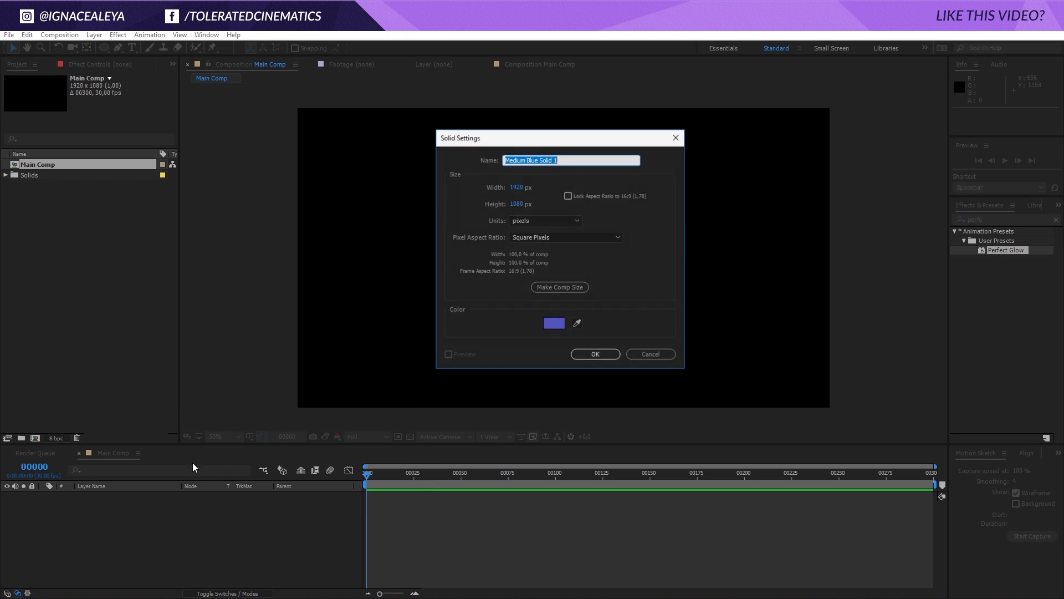
click(550, 325)
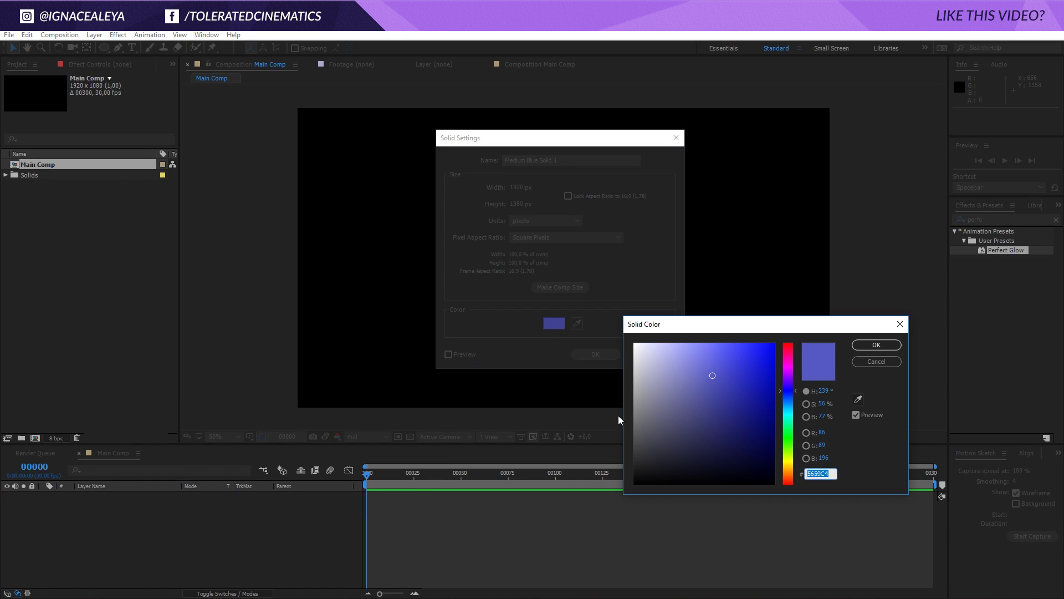
click(653, 479)
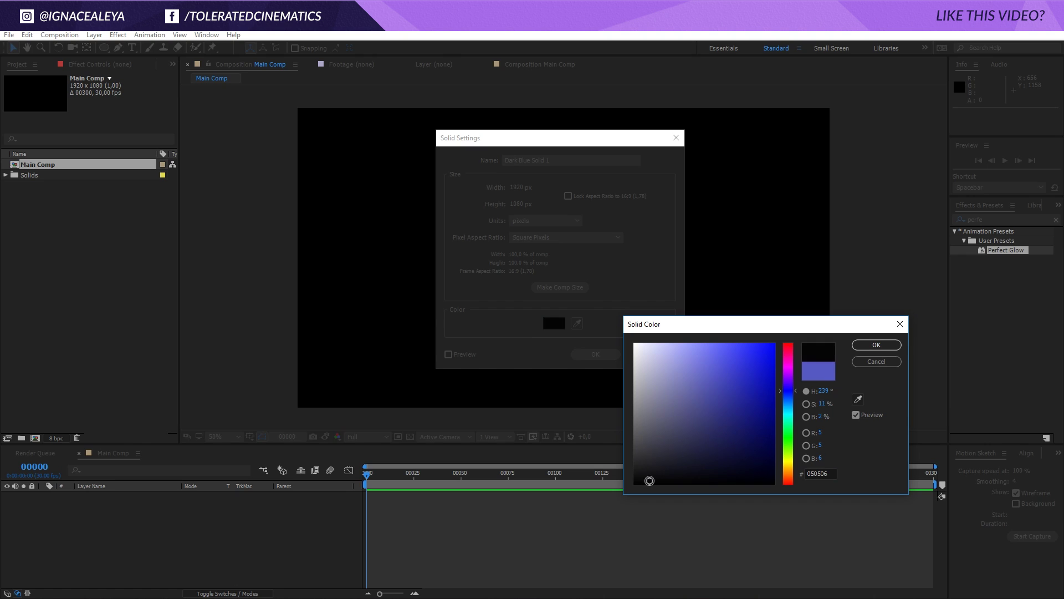
click(876, 345)
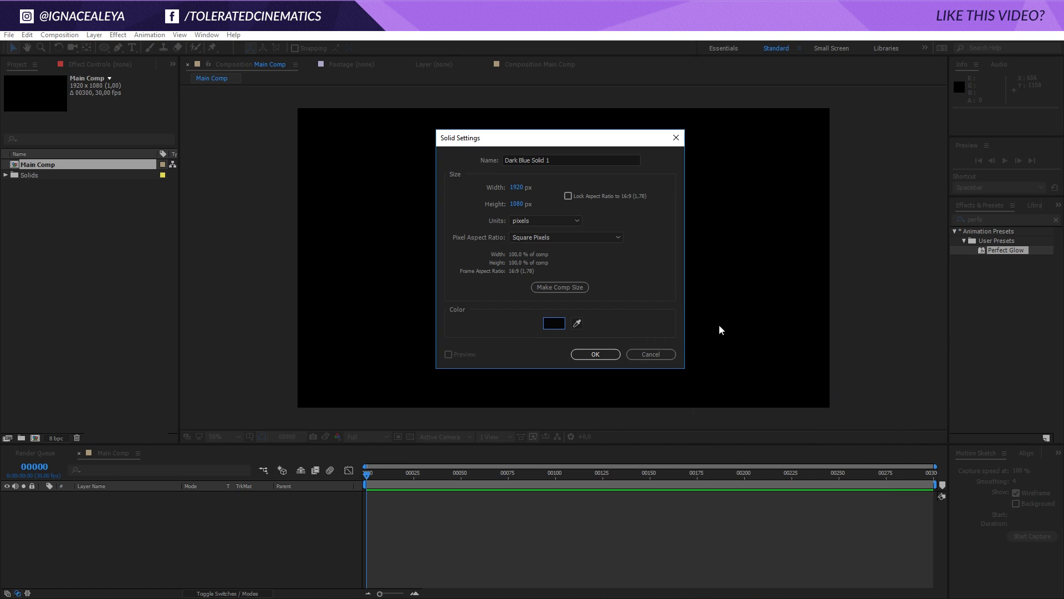
click(579, 354)
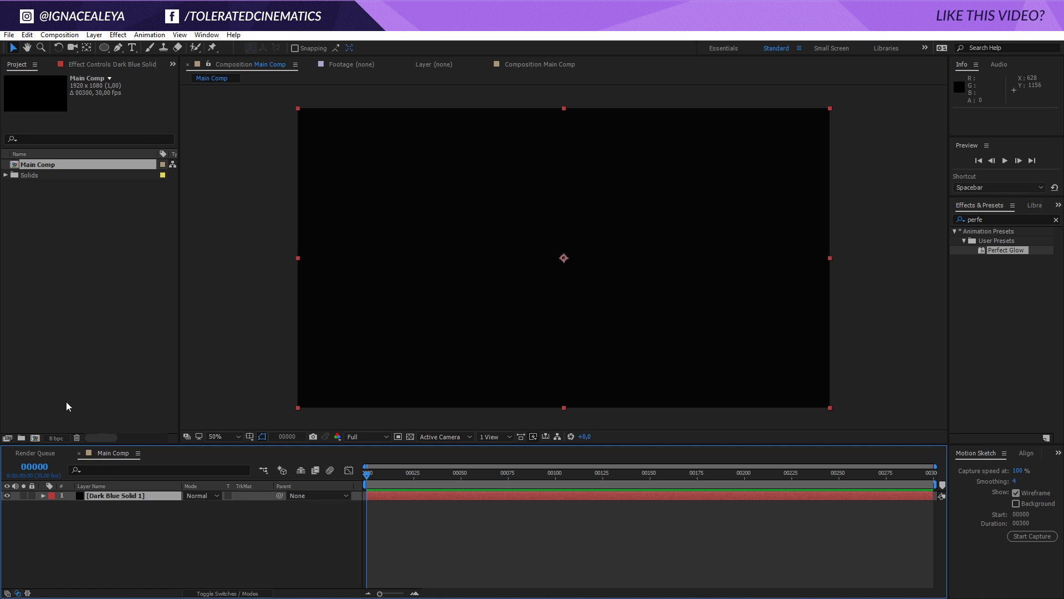
Set the project's colour depth to 32 bits per channel (float)
click(56, 437)
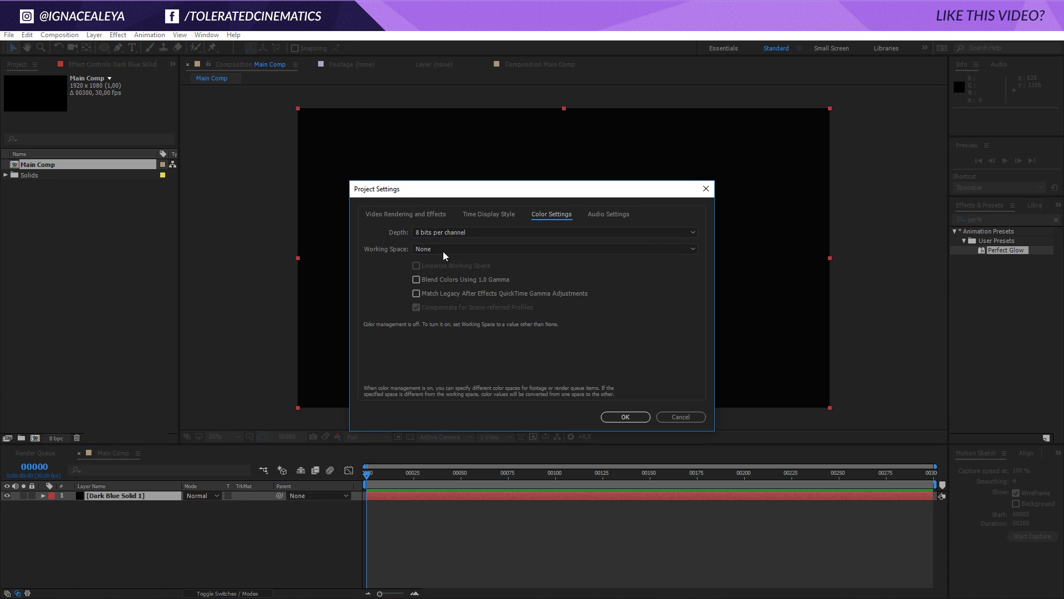
click(440, 235)
click(449, 271)
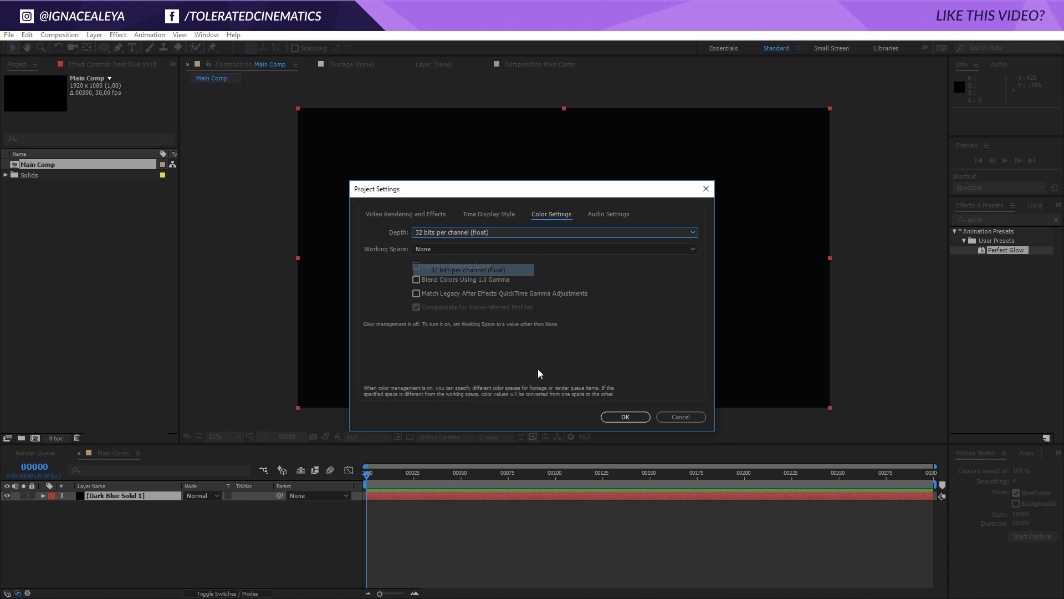
click(625, 417)
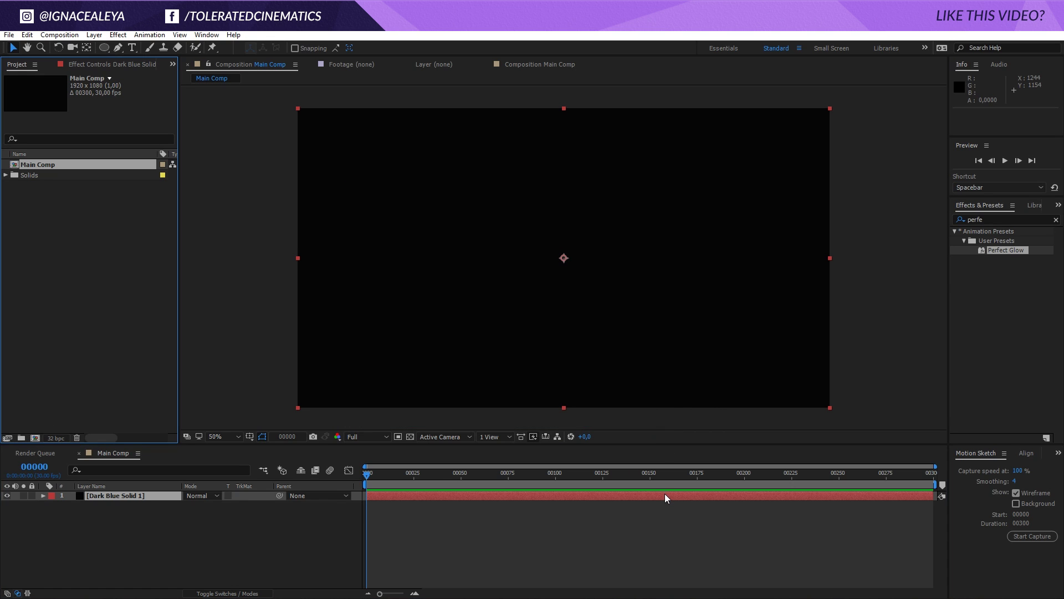
Add a null object above the dark solid in Main Comp
right_click(216, 535)
mouse_move(258, 427)
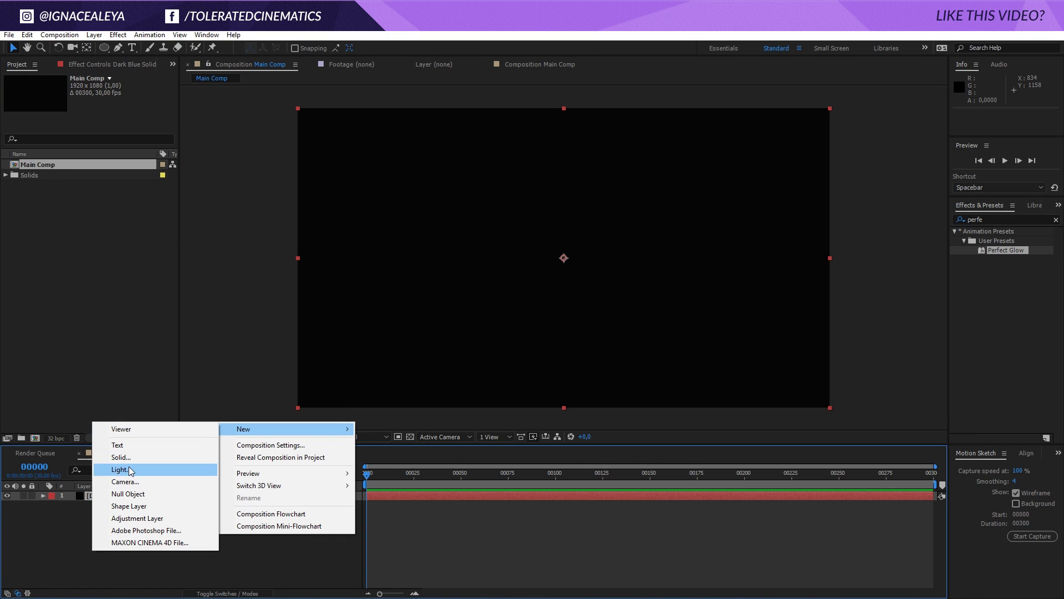
click(128, 493)
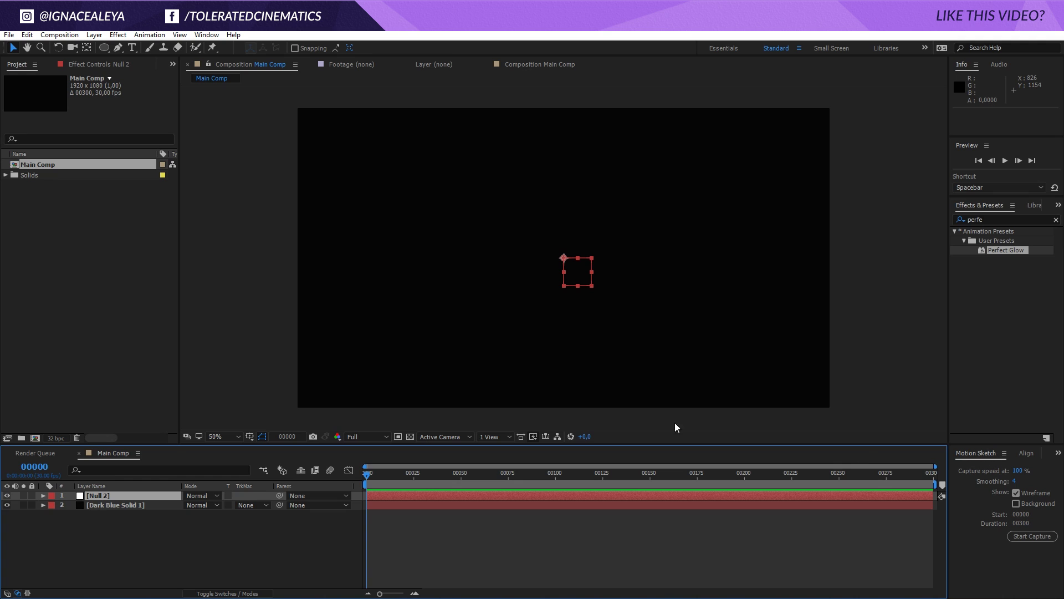
Set the Motion Sketch smoothing to 3 and enable showing the background during capture
click(205, 35)
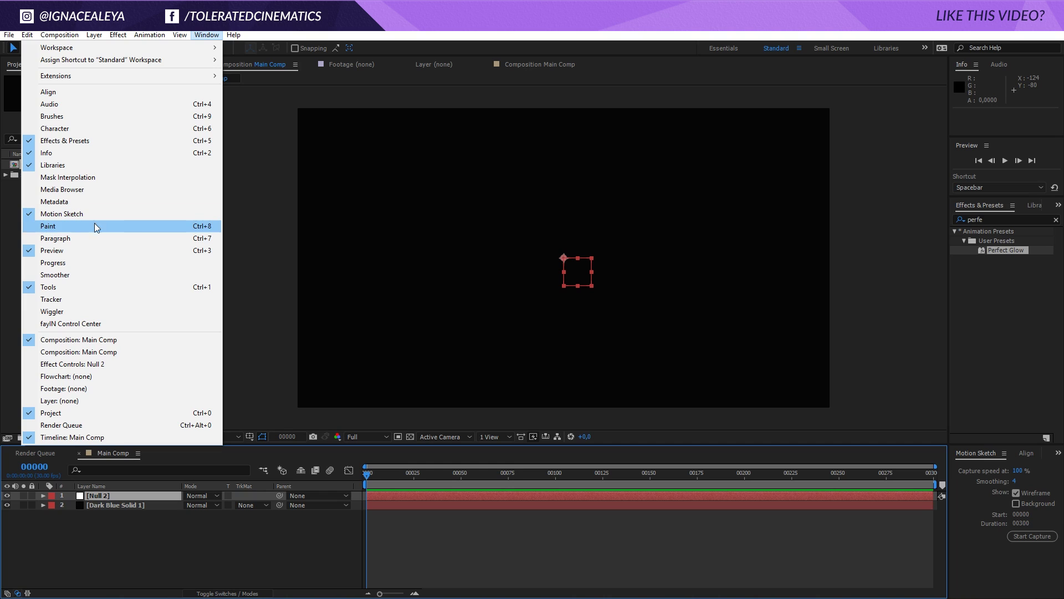
click(982, 447)
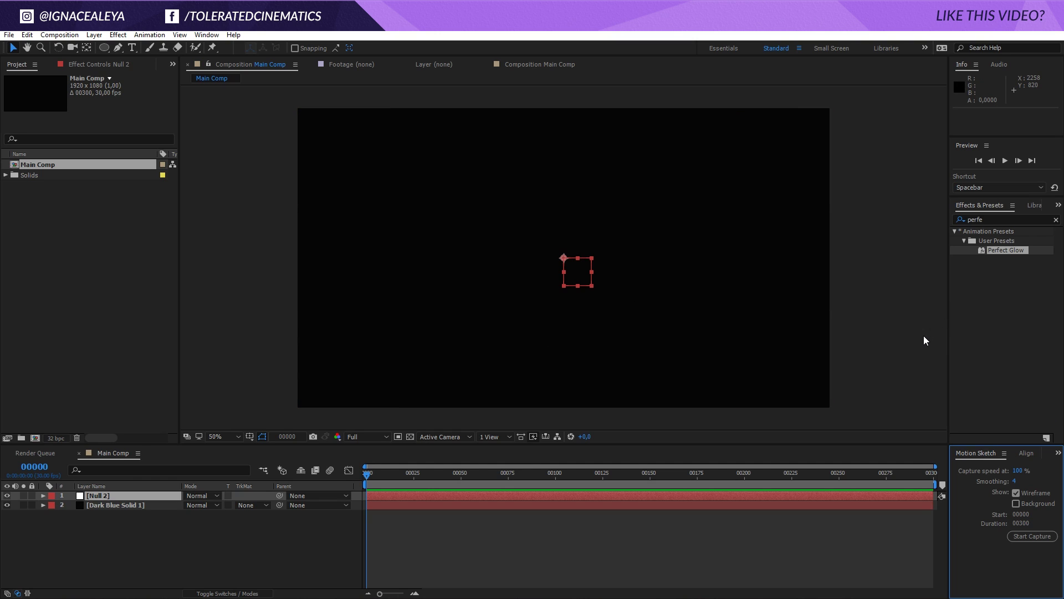
click(1016, 482)
Add a text layer reading "fqdd" and move it to the frame's upper-right area, at about 1592, 170
click(131, 48)
click(454, 235)
text(fqdd)
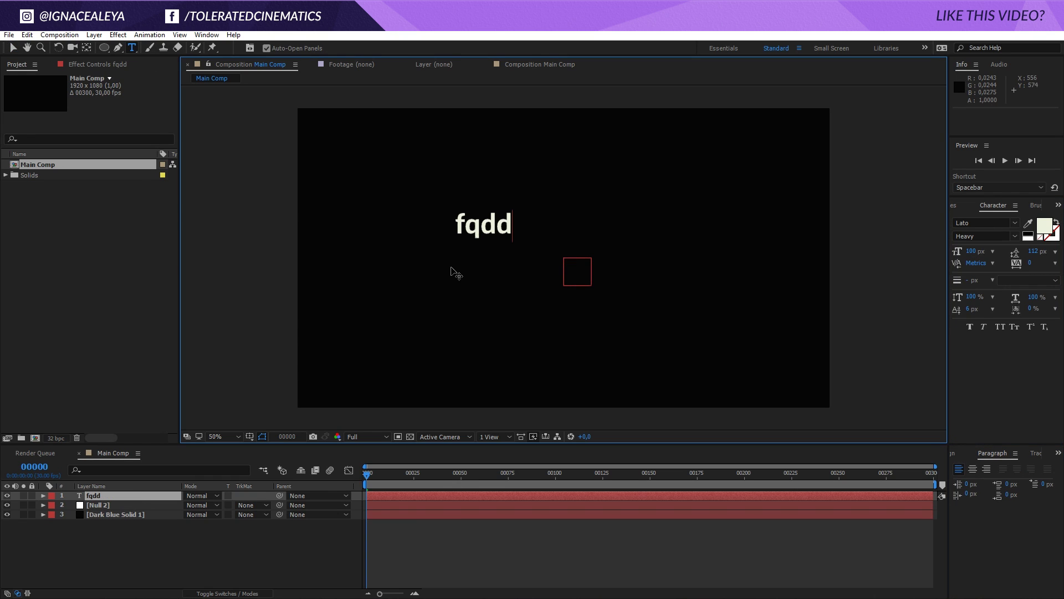
click(13, 48)
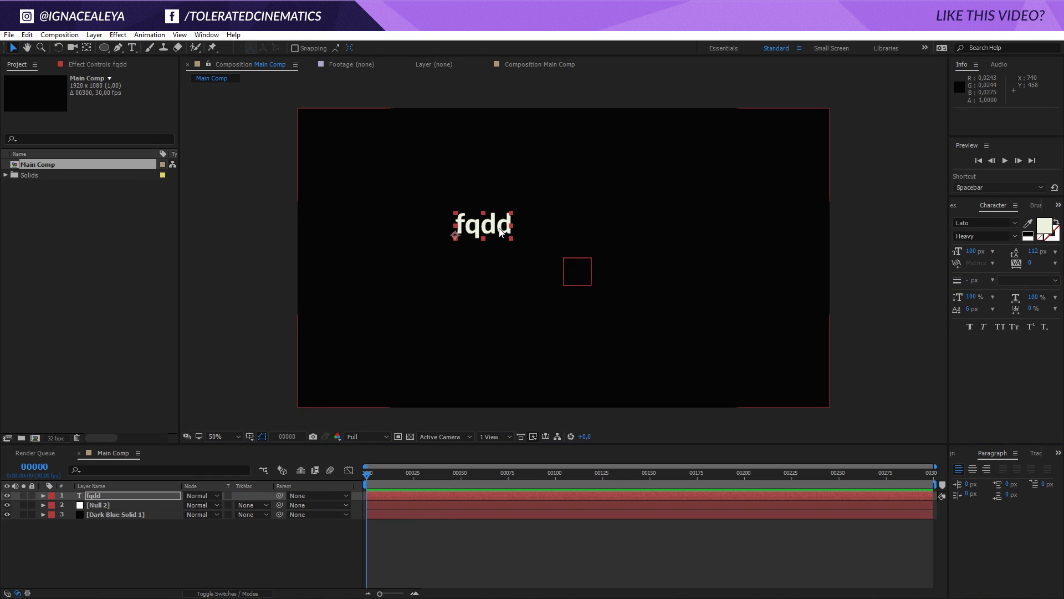
drag(535, 225, 819, 145)
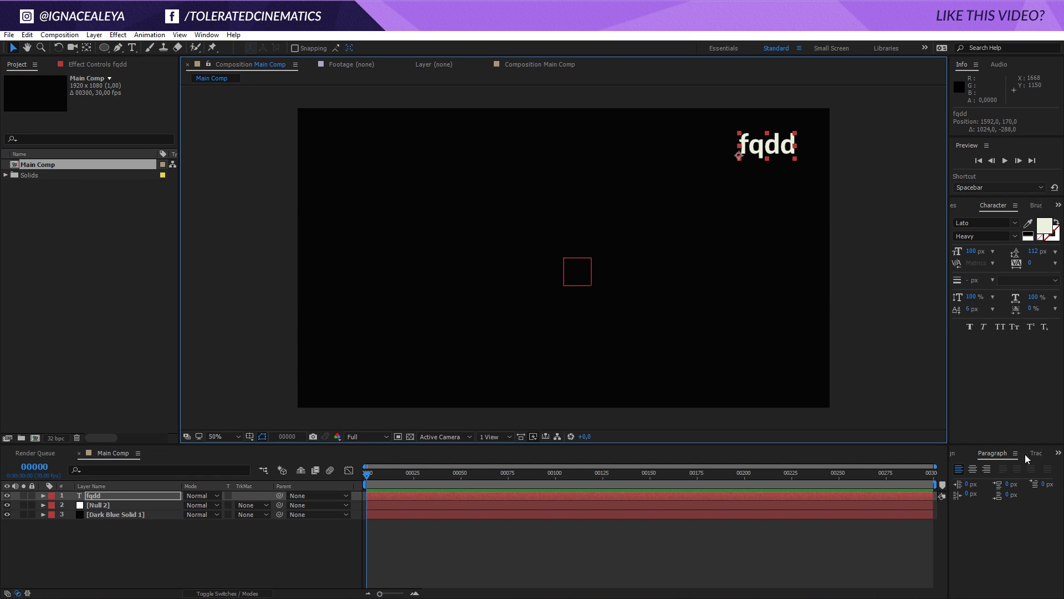
Capture a Motion Sketch on the null layer by handwriting "hello" across the frame, and scrub through the resulting motion
click(1058, 453)
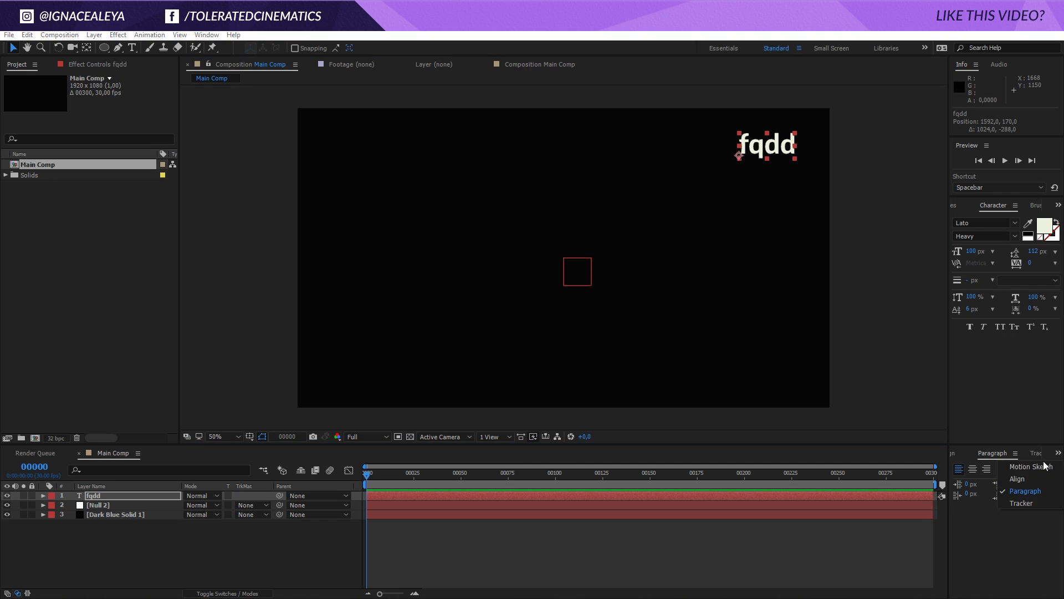
click(1036, 464)
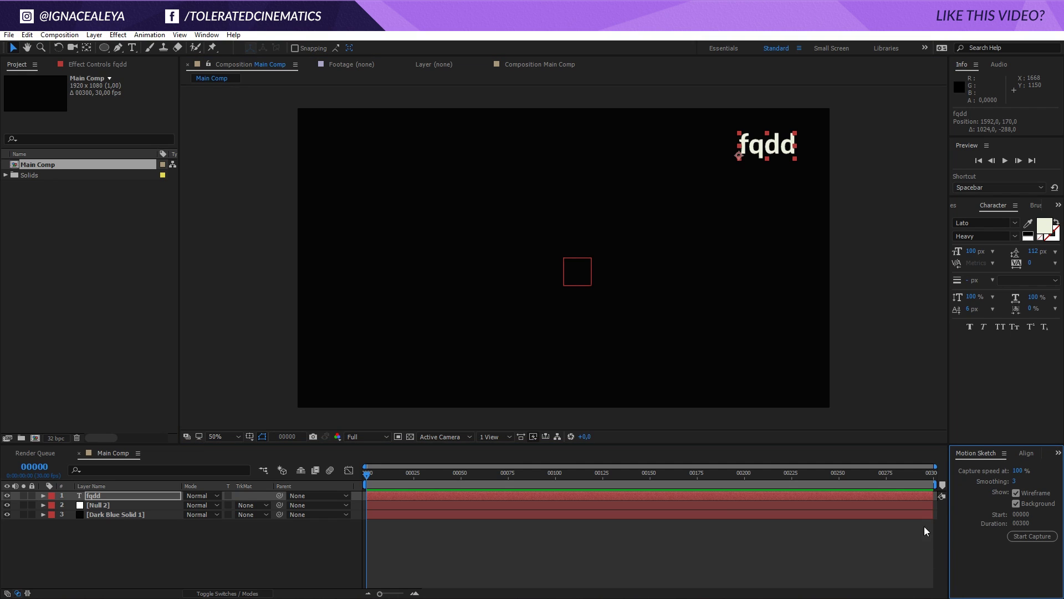
click(730, 505)
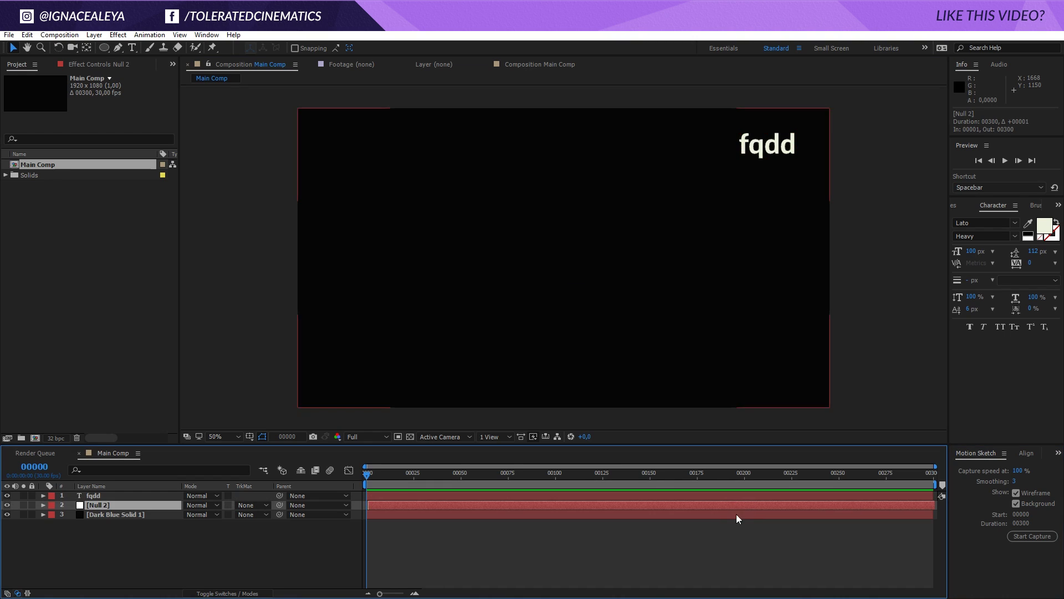
click(1032, 536)
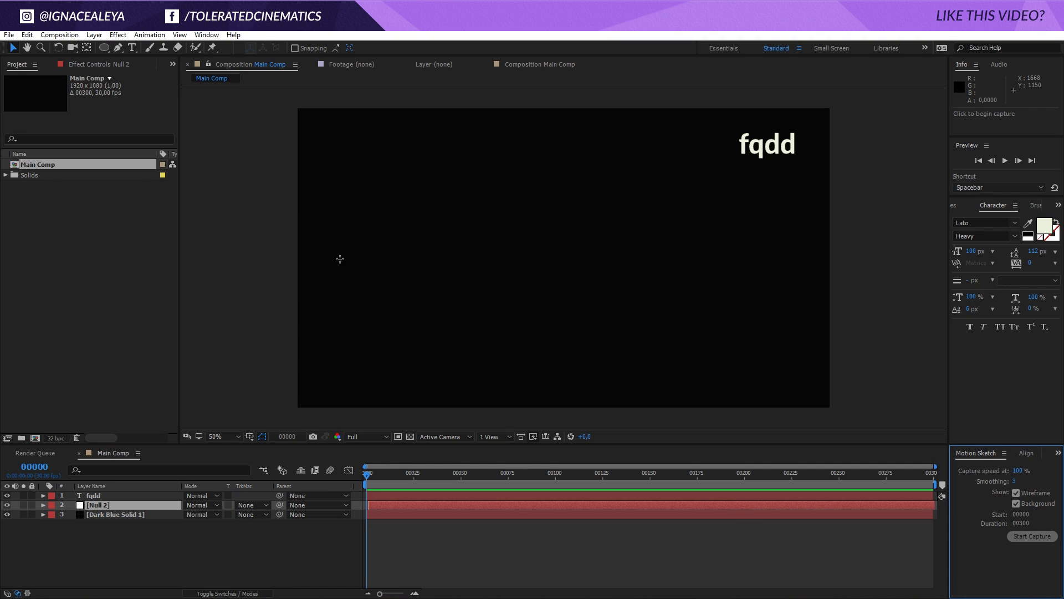
mouse_move(340, 258)
mouse_down()
mouse_move(403, 250)
mouse_move(408, 194)
mouse_move(396, 327)
mouse_move(419, 259)
mouse_move(431, 324)
mouse_move(493, 267)
mouse_move(502, 320)
mouse_move(545, 200)
mouse_move(538, 302)
mouse_move(587, 251)
mouse_move(577, 272)
mouse_move(646, 283)
mouse_move(632, 275)
mouse_move(747, 241)
mouse_up()
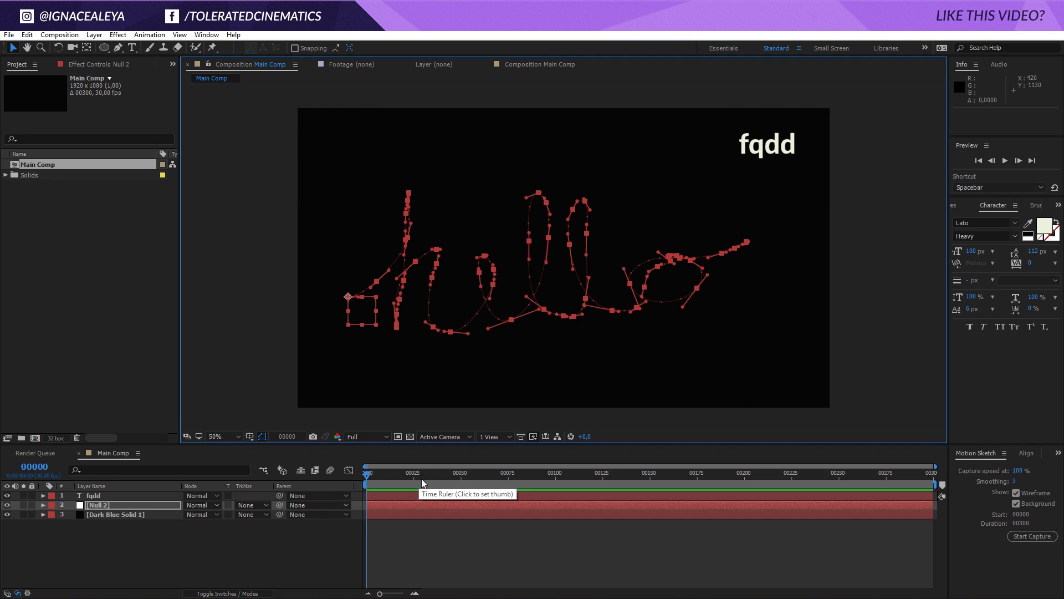
drag(374, 472, 461, 476)
key(Home)
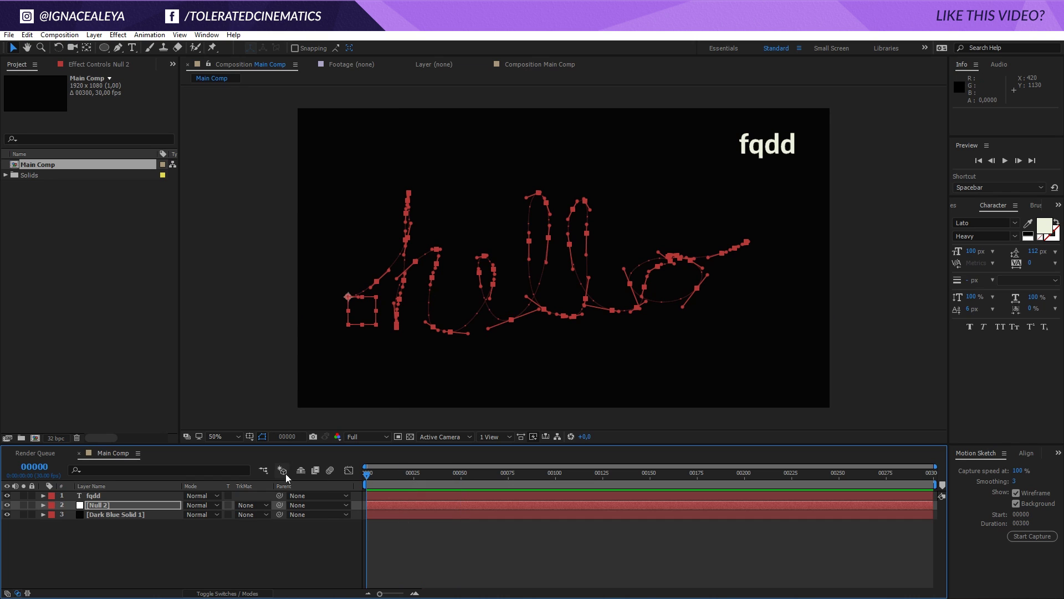
click(306, 551)
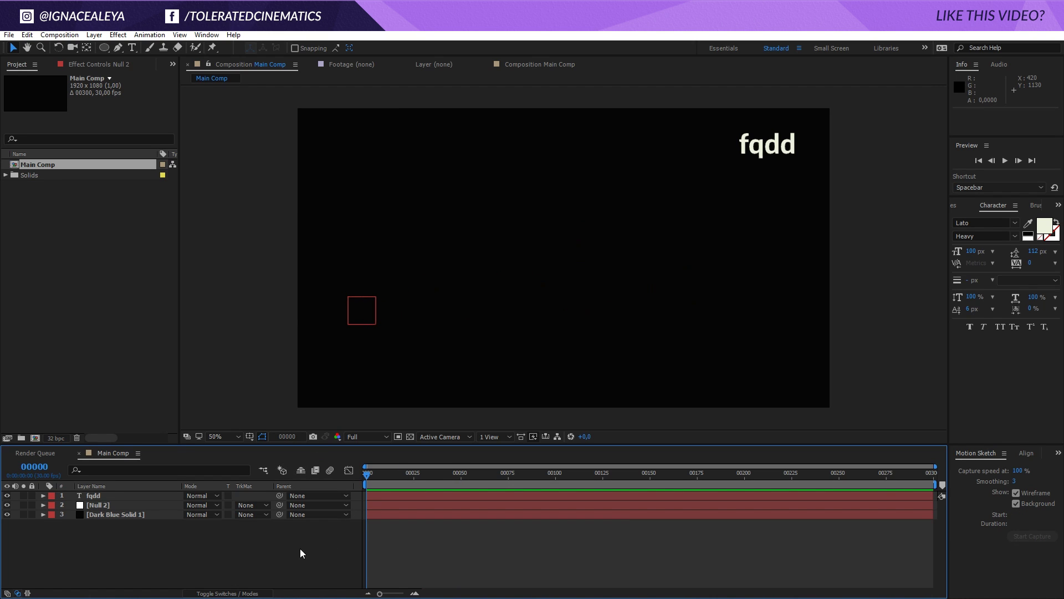
Create a new comp-sized solid layer named Particle
right_click(143, 555)
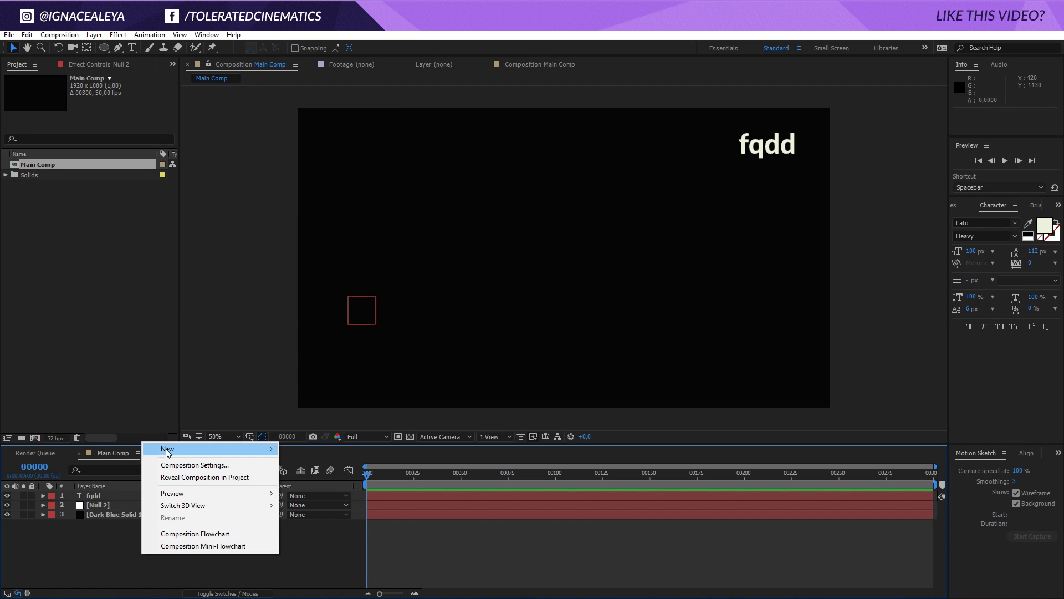
mouse_move(167, 449)
click(71, 477)
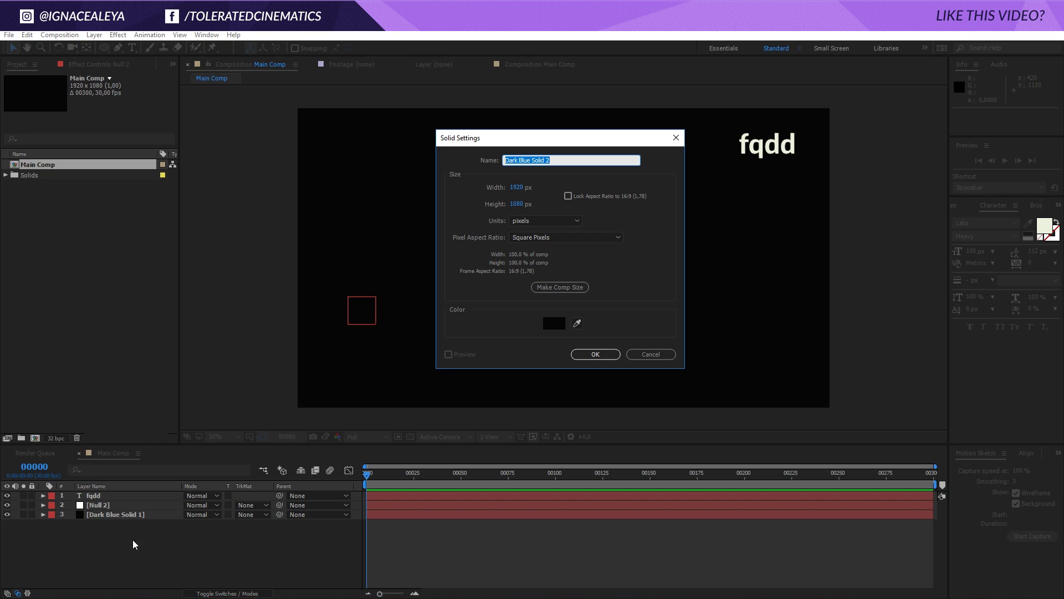
text(Particle)
key(Return)
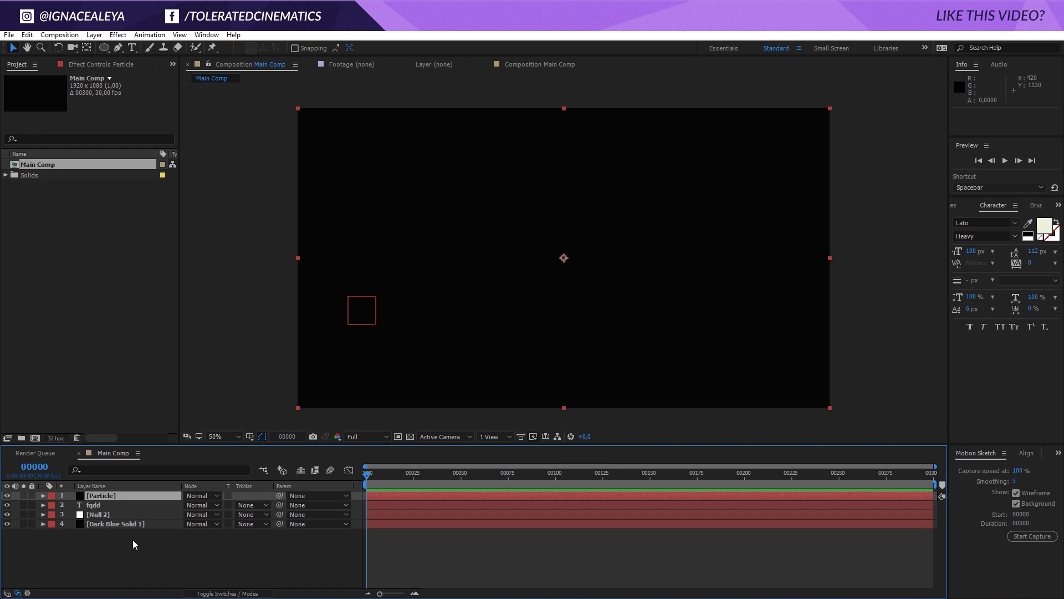
Apply the Trapcode Particular effect to the Particle layer and play the composition to preview the particles
click(118, 35)
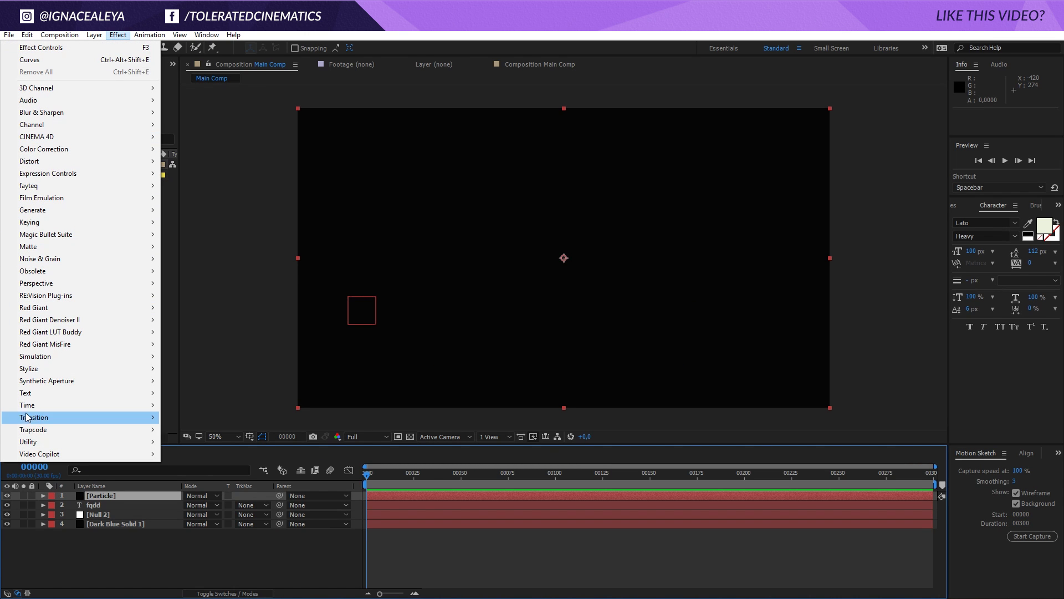
mouse_move(39, 430)
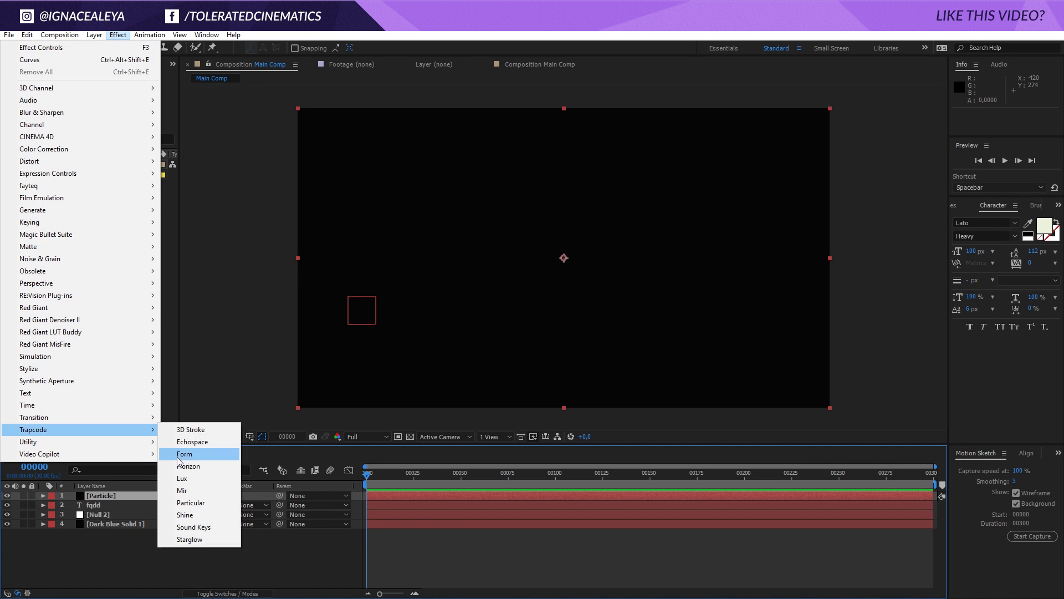
click(195, 502)
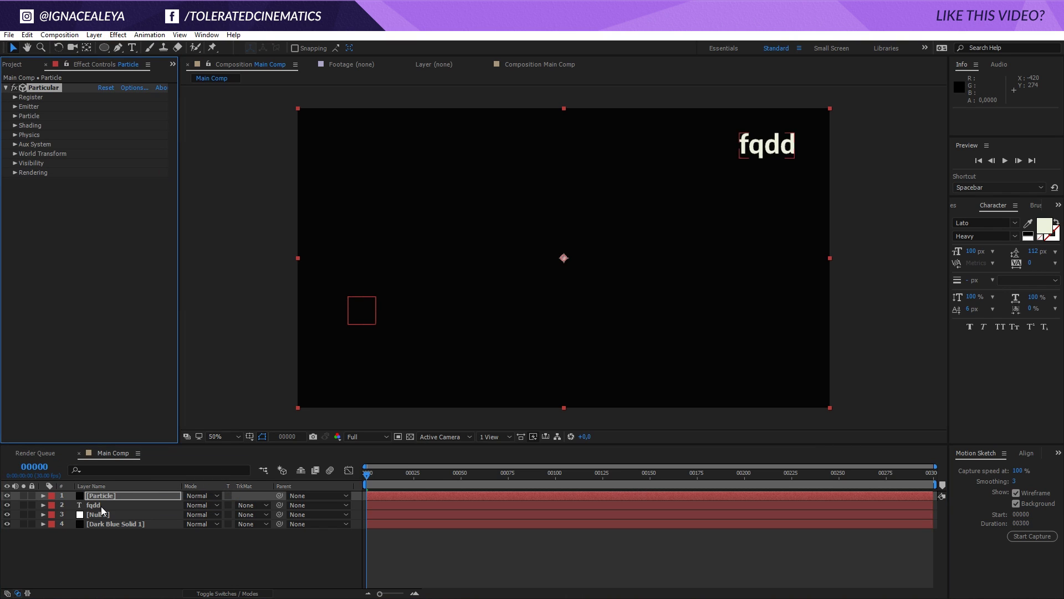
click(135, 514)
click(132, 496)
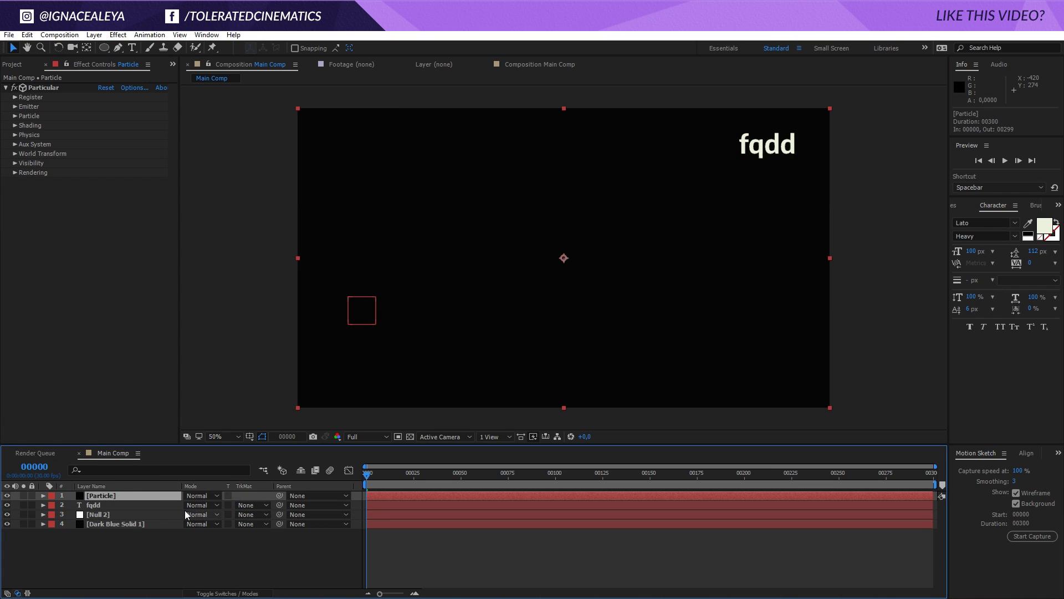
key(space)
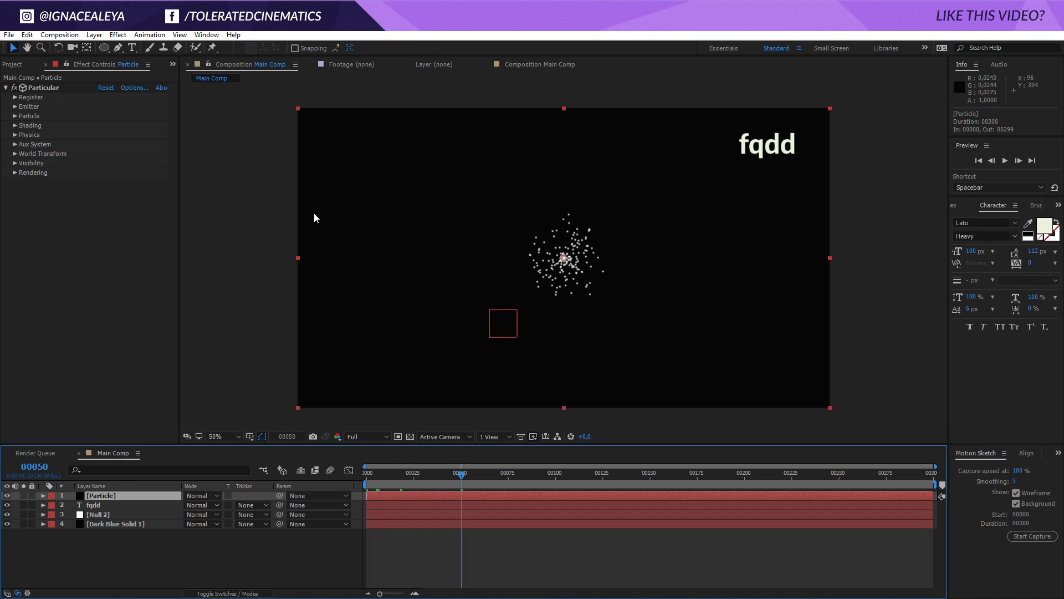
Reveal Null 2's Position keyframes and compress all of them in time so the handwriting motion ends at about frame 109
click(14, 106)
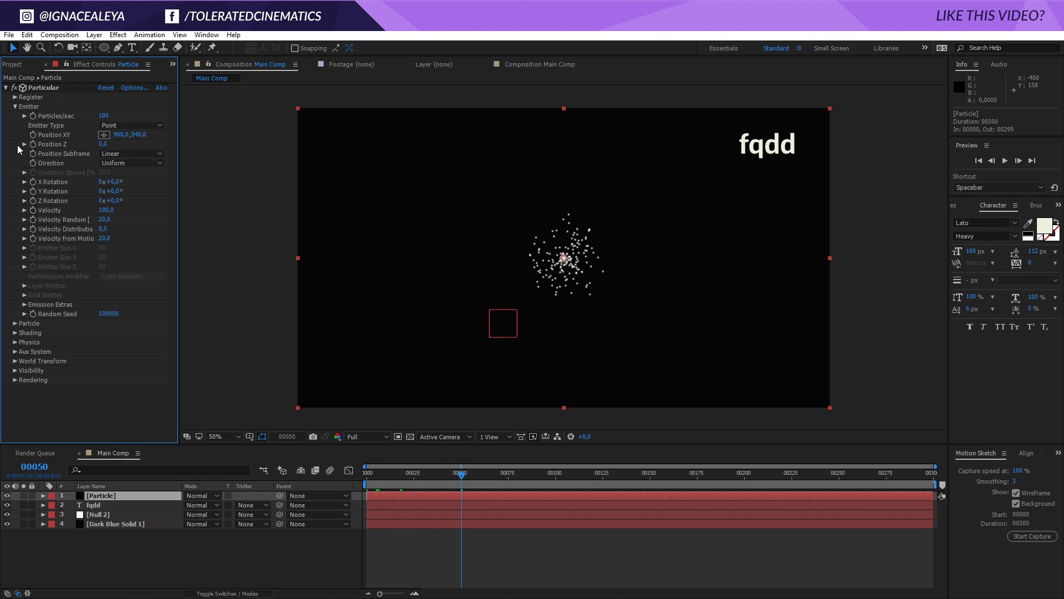
click(88, 514)
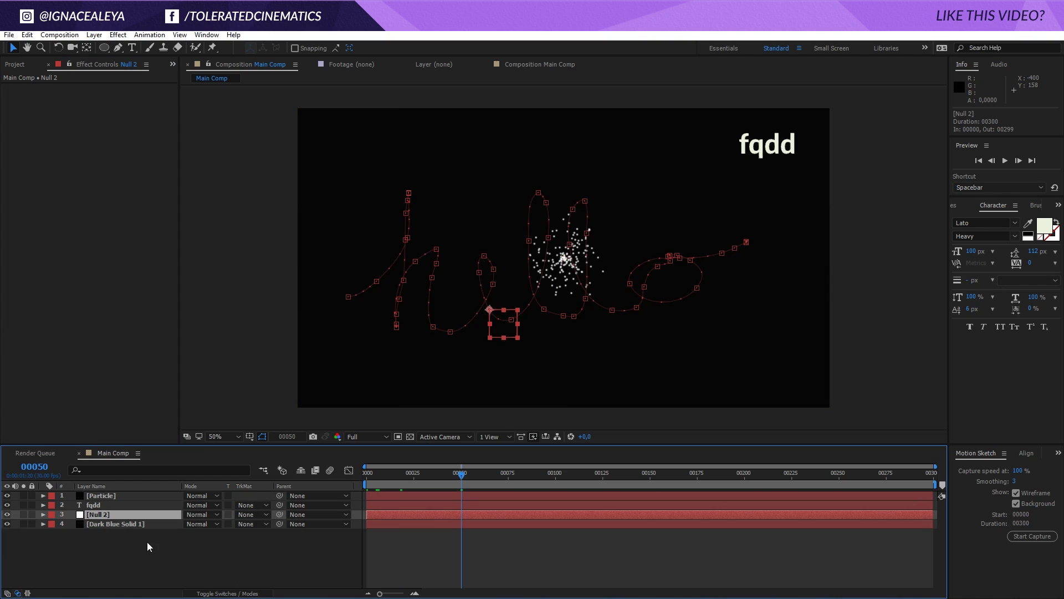
key(p)
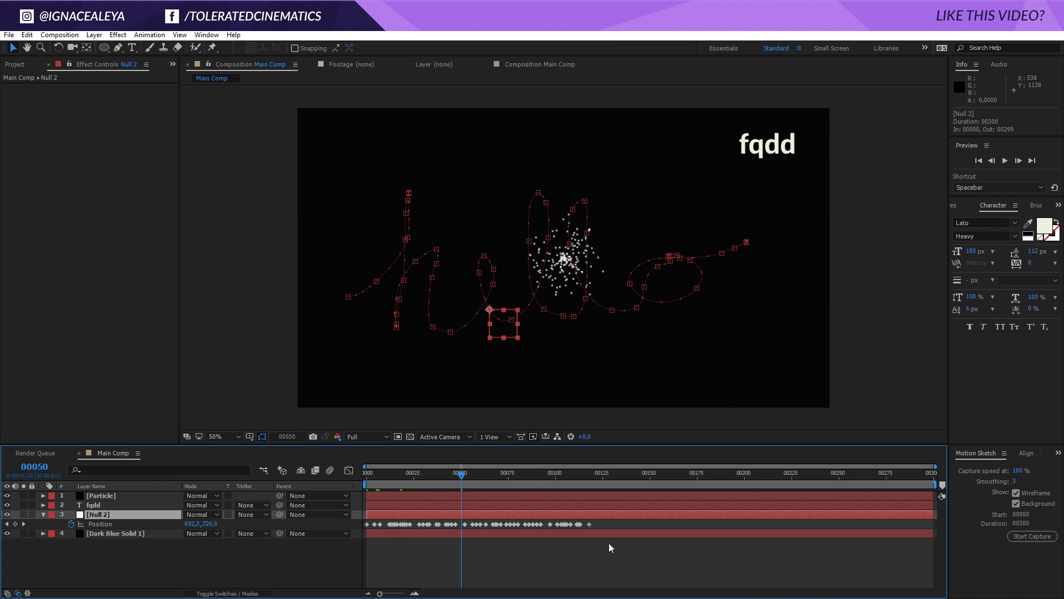
drag(607, 526, 334, 517)
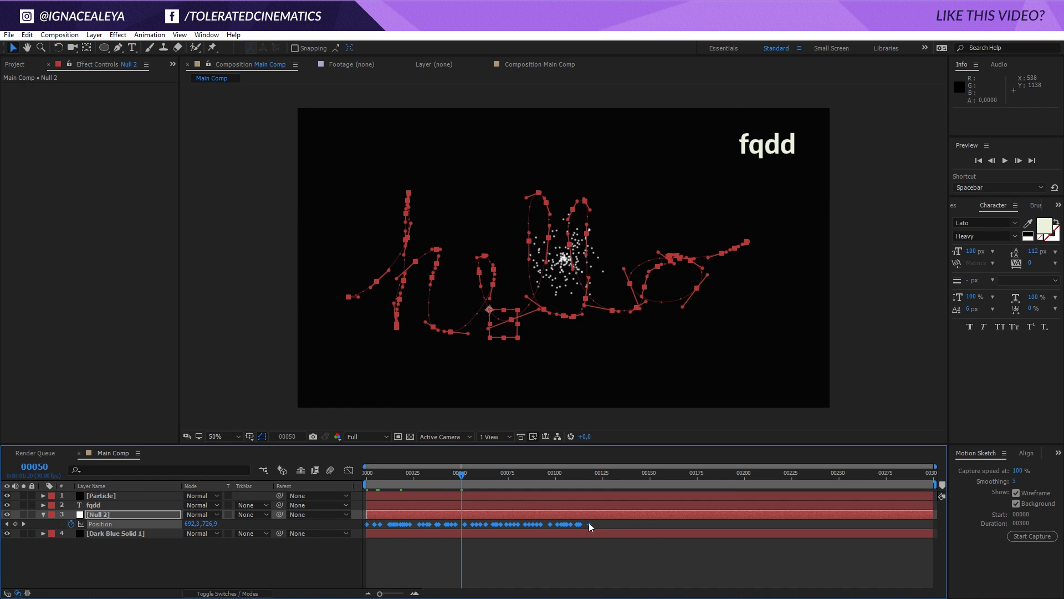
mouse_move(588, 524)
drag(589, 524, 570, 506)
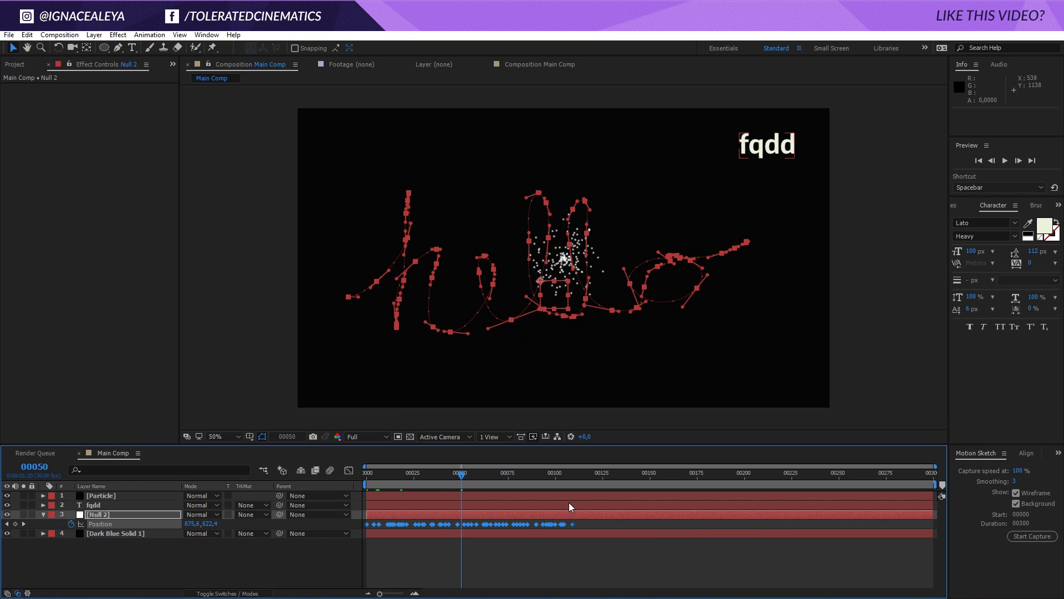
drag(521, 477, 317, 468)
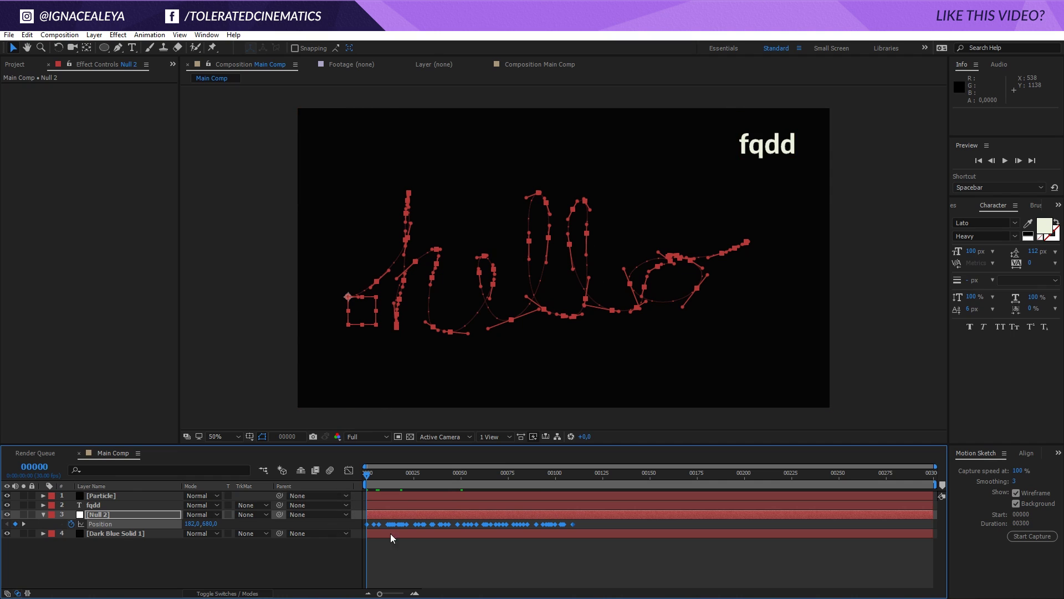
click(520, 514)
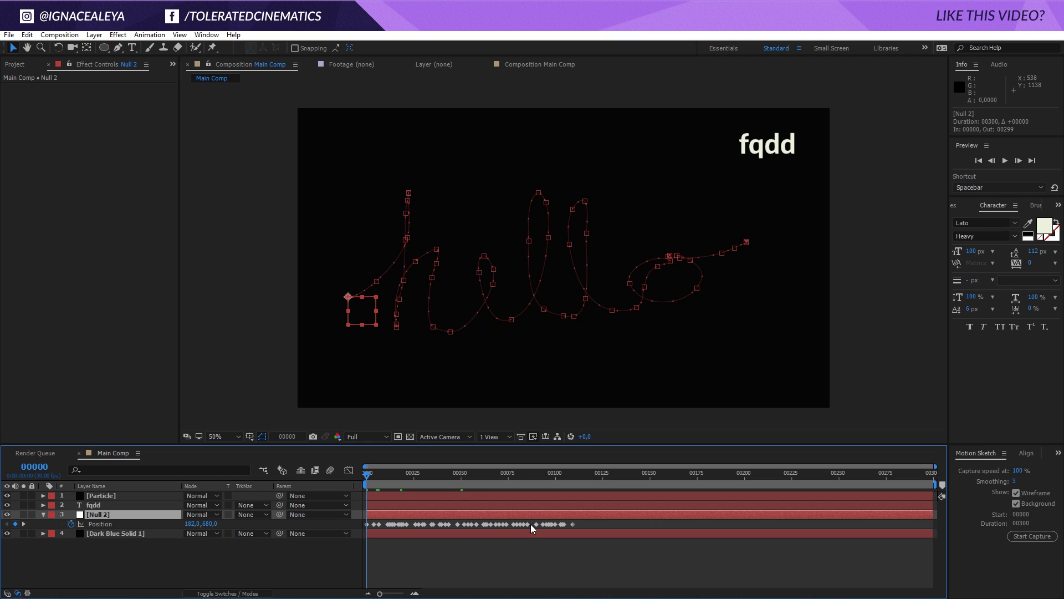
Link Particular's emitter Position XY to Null 2's position with an expression, collapse the Particle layer and scrub to frame 96
click(128, 495)
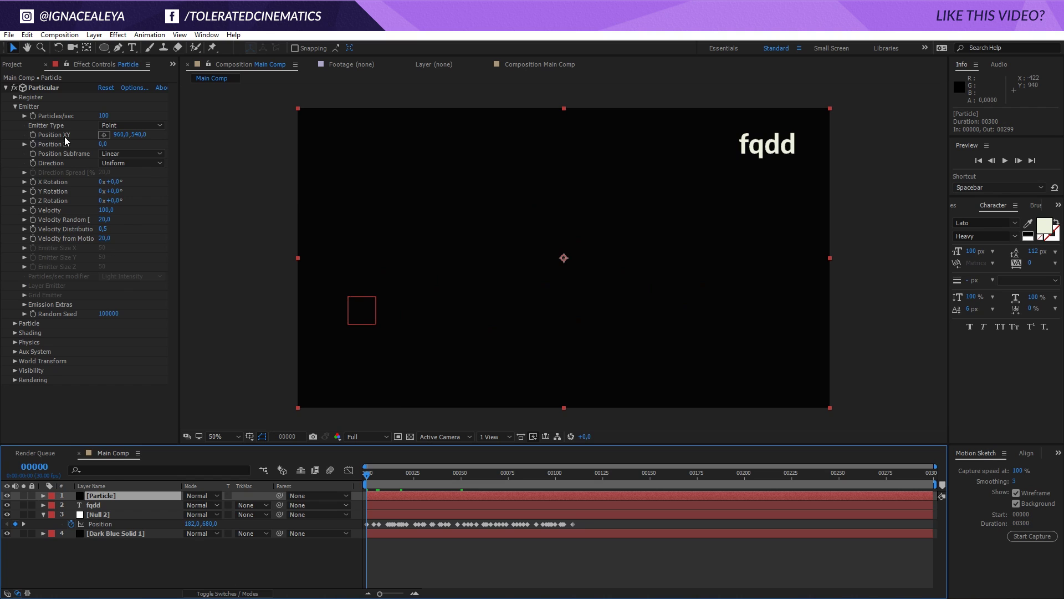
alt+click(33, 135)
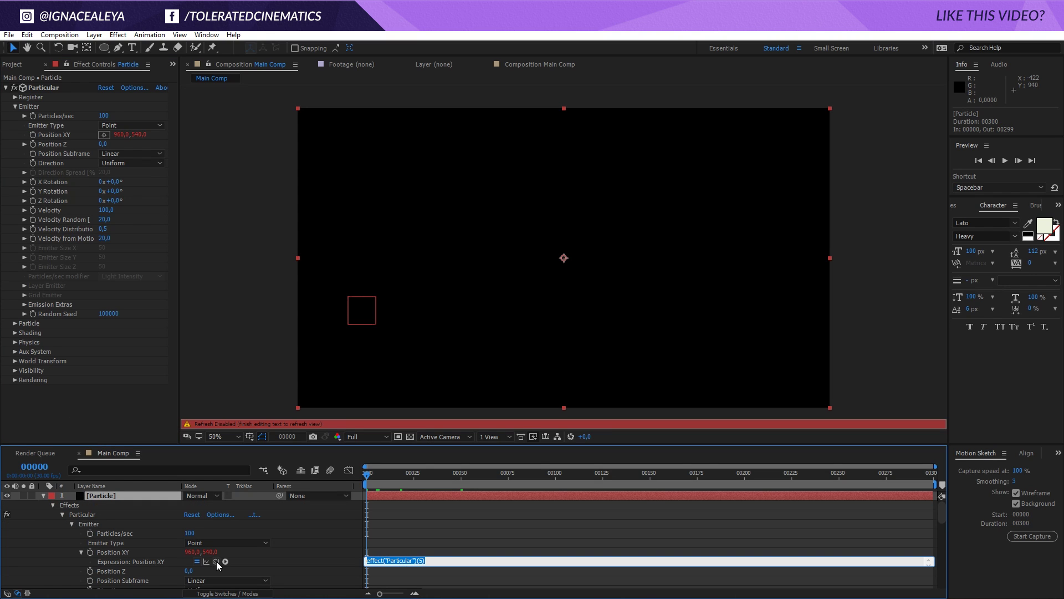
drag(216, 561, 122, 576)
click(380, 550)
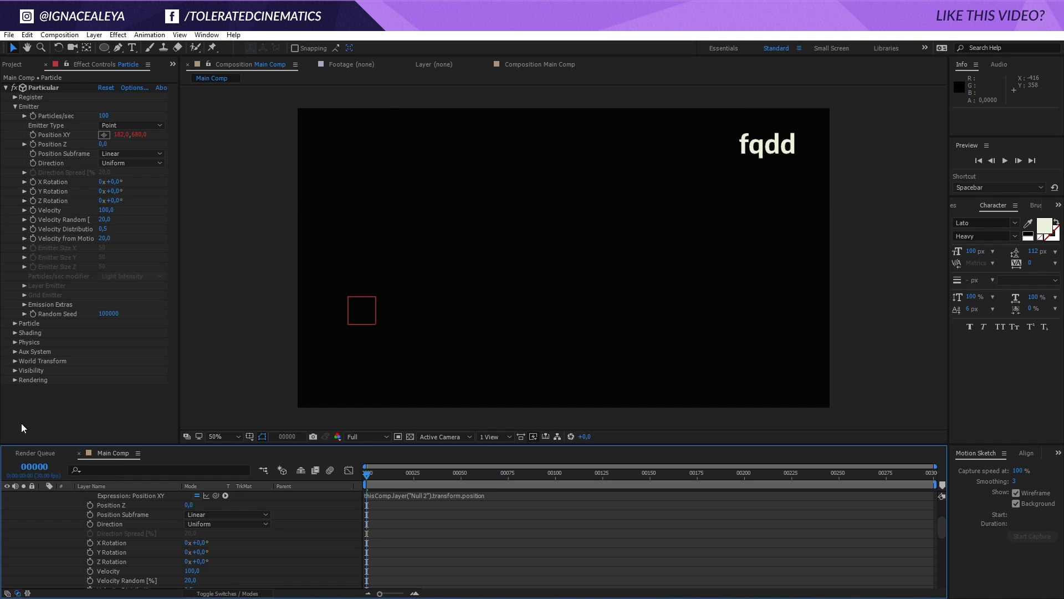
scroll(943, 527, up, 1)
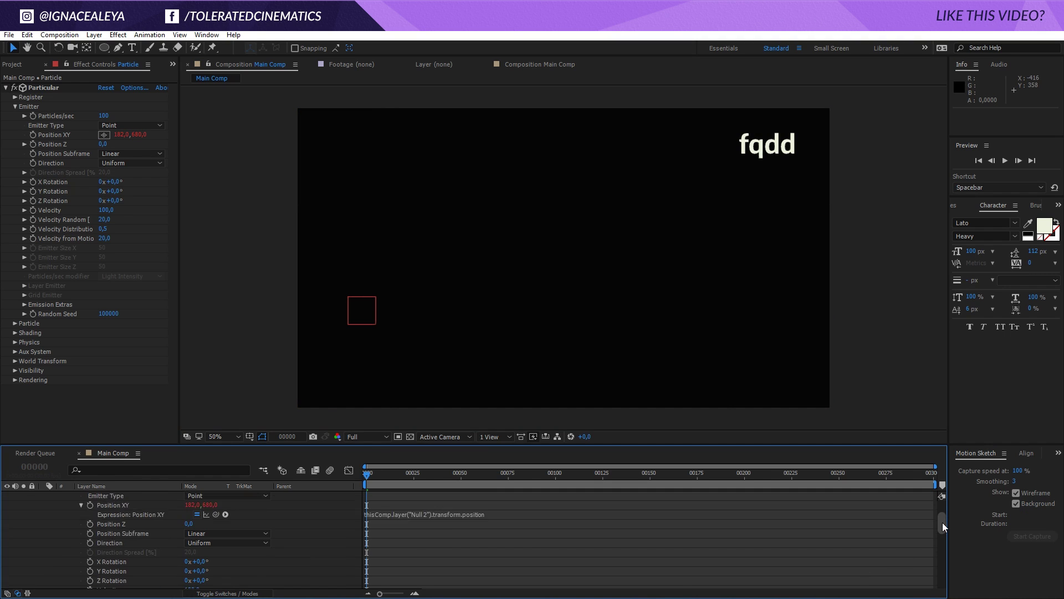
scroll(944, 527, up, 3)
click(855, 495)
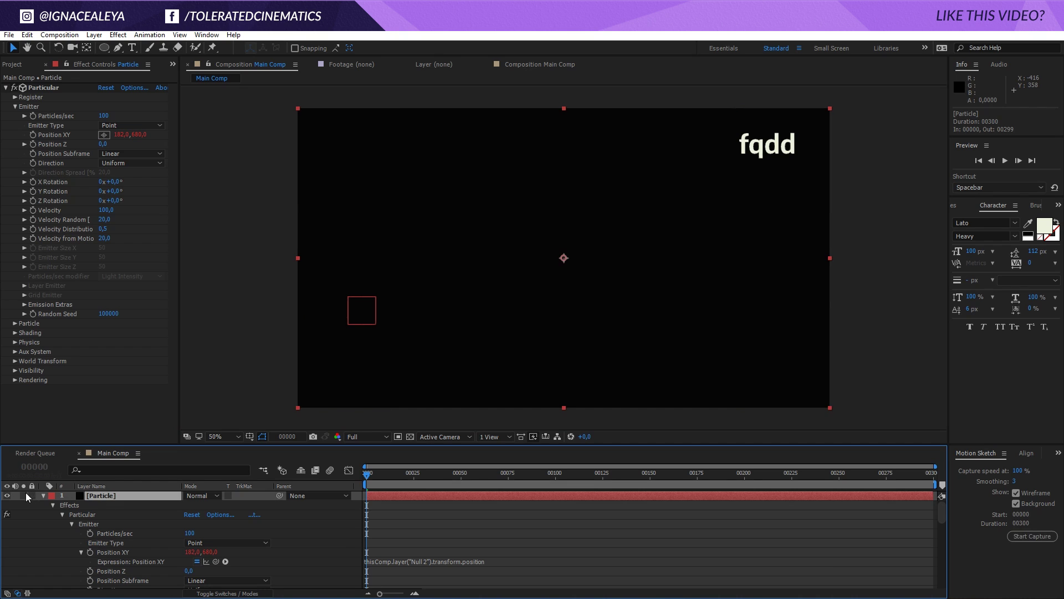
click(43, 495)
drag(368, 477, 549, 480)
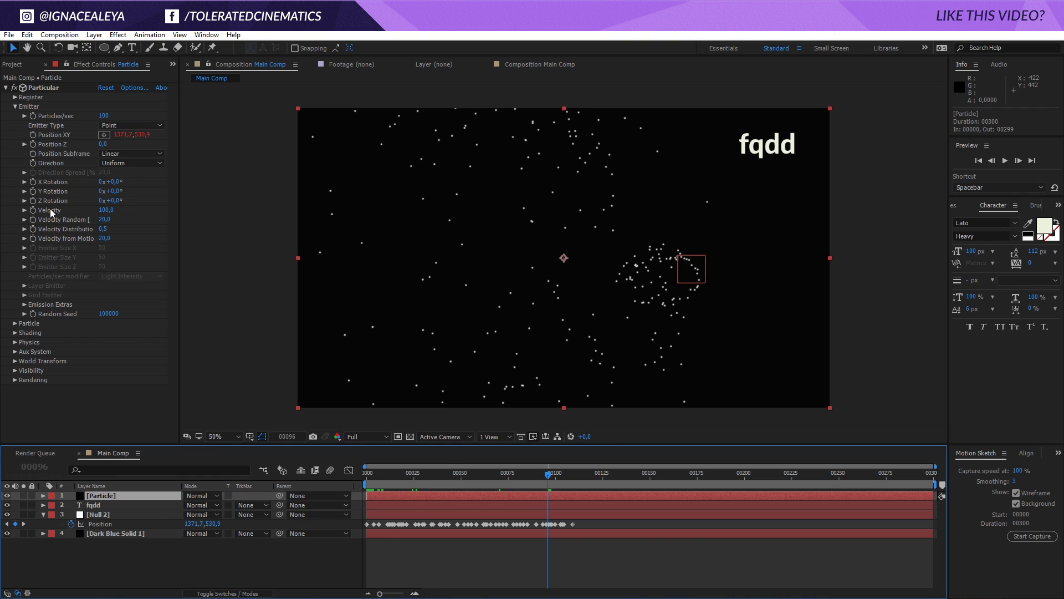
Set the emitter's Velocity, Velocity Random, Velocity Distribution and Velocity from Motion to 0, and scrub through the particle trail
click(106, 210)
text(0)
key(Tab)
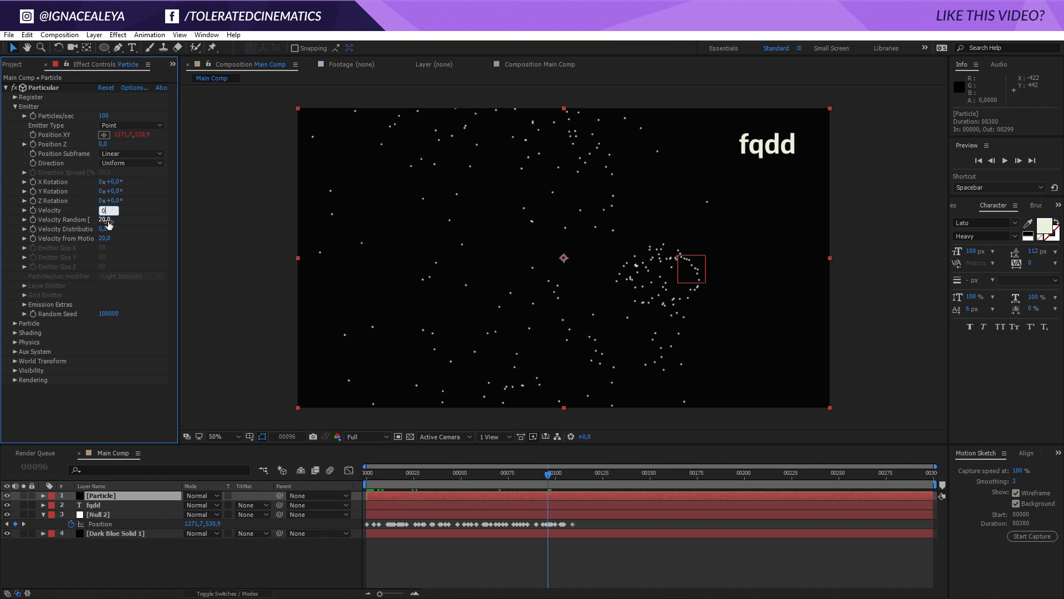
text(0)
key(Tab)
text(0)
key(Tab)
text(0)
key(Return)
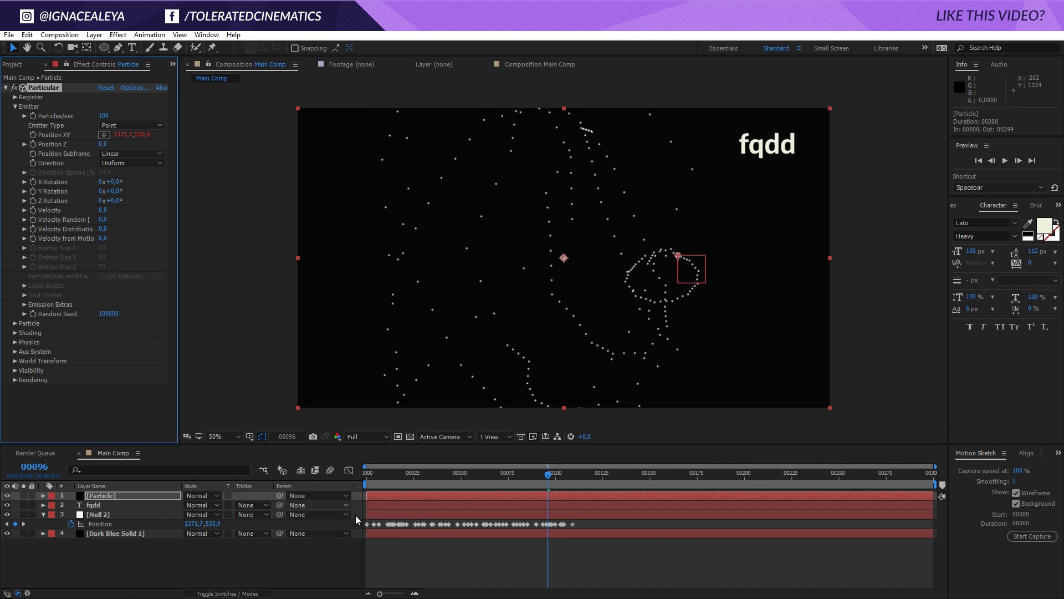
drag(396, 475, 542, 476)
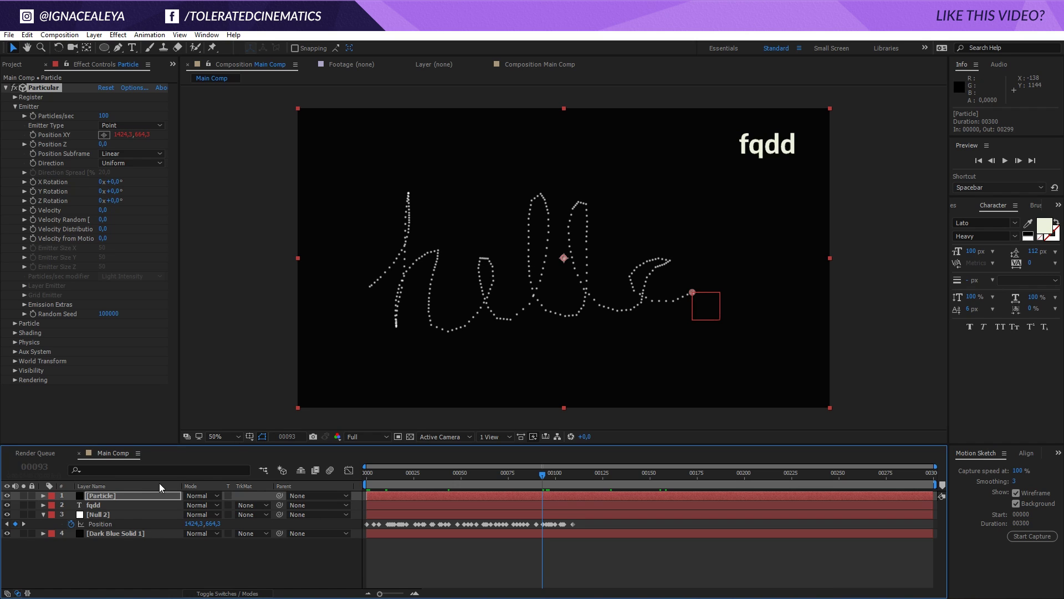
Hide the Particle layer and recapture the "hello" Motion Sketch on Null 2 from frame 0 with Smoothing set to 6
click(123, 514)
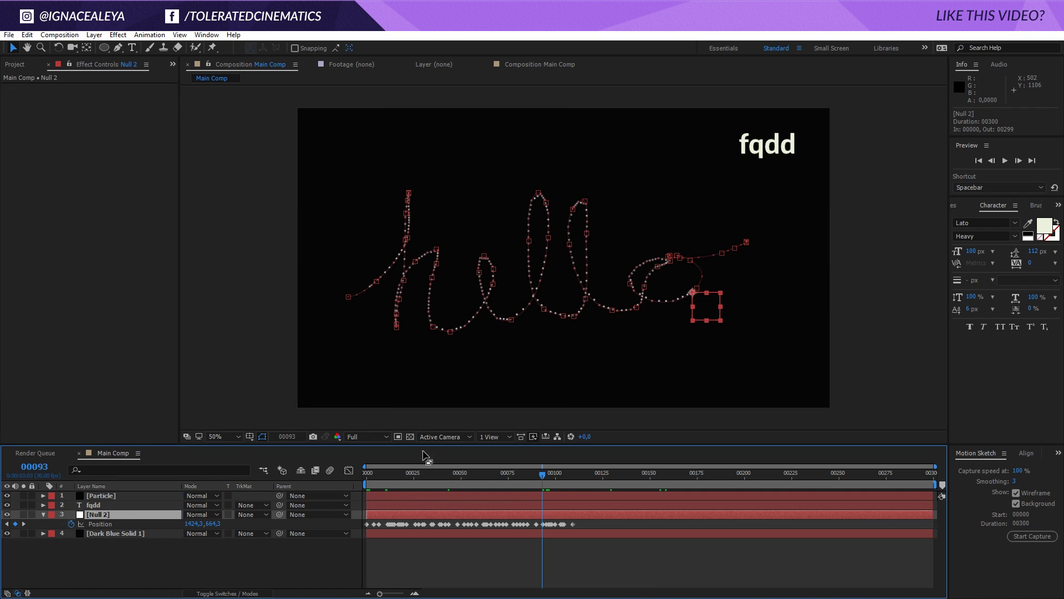
click(455, 548)
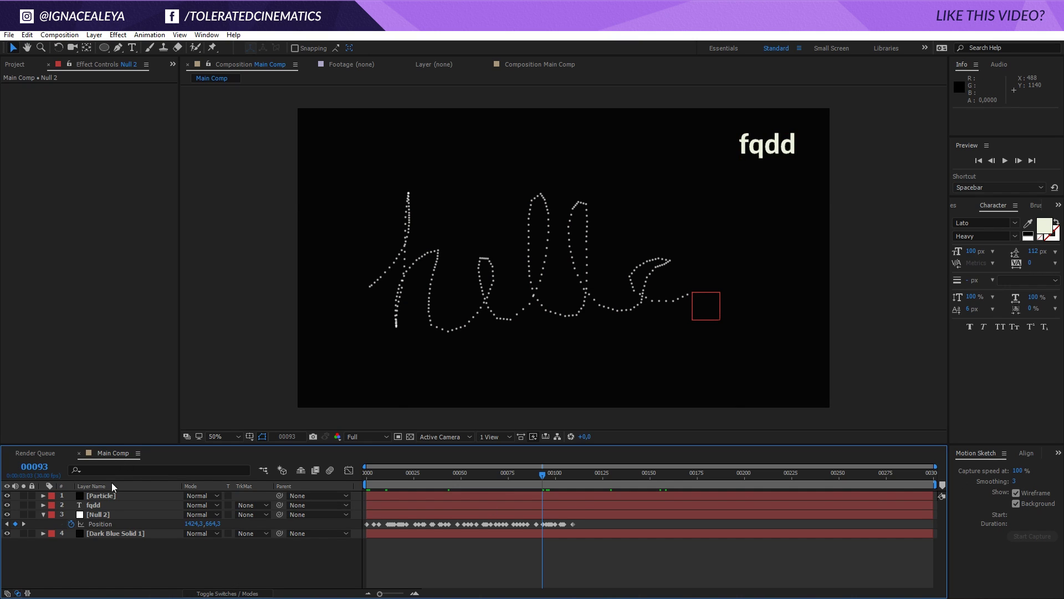
click(7, 496)
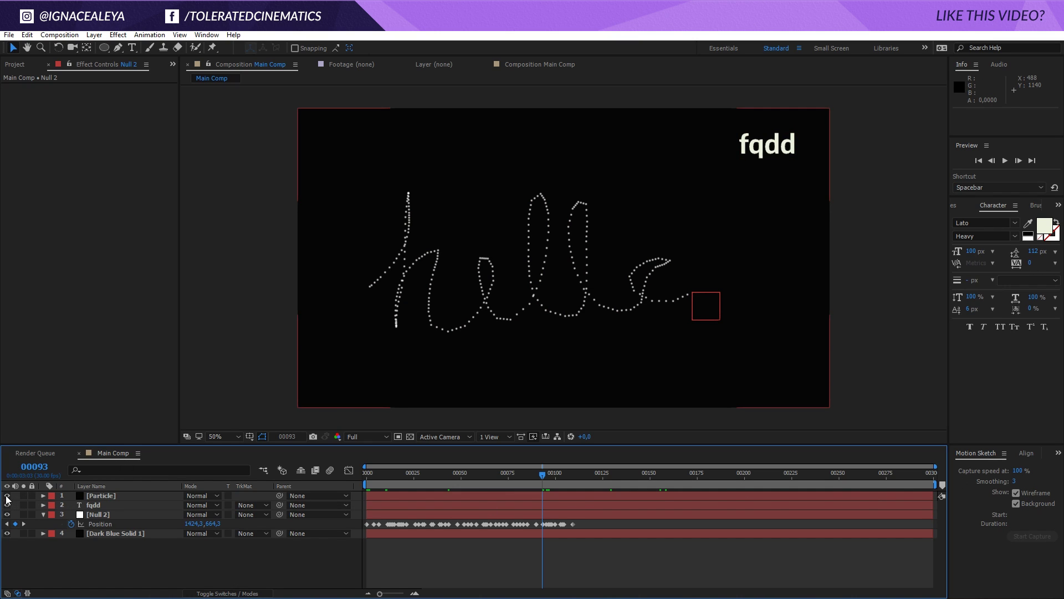
click(106, 518)
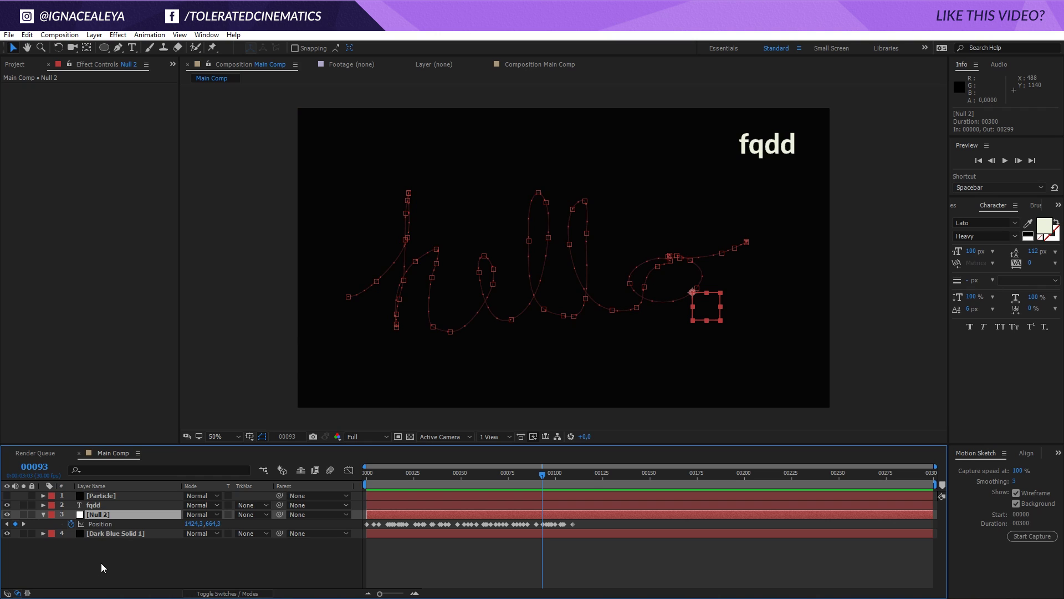
key(Home)
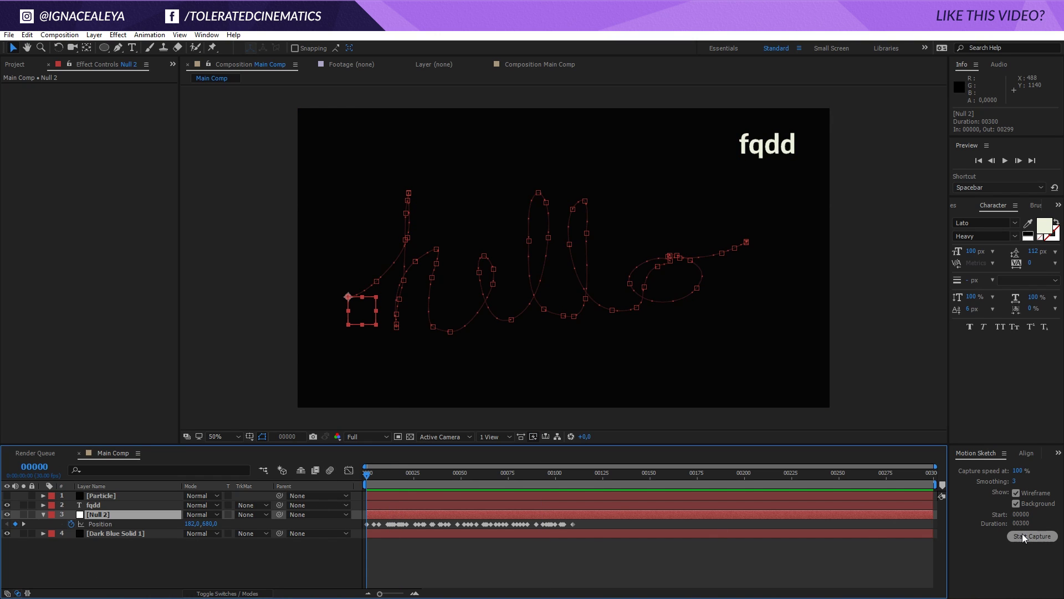
click(1015, 480)
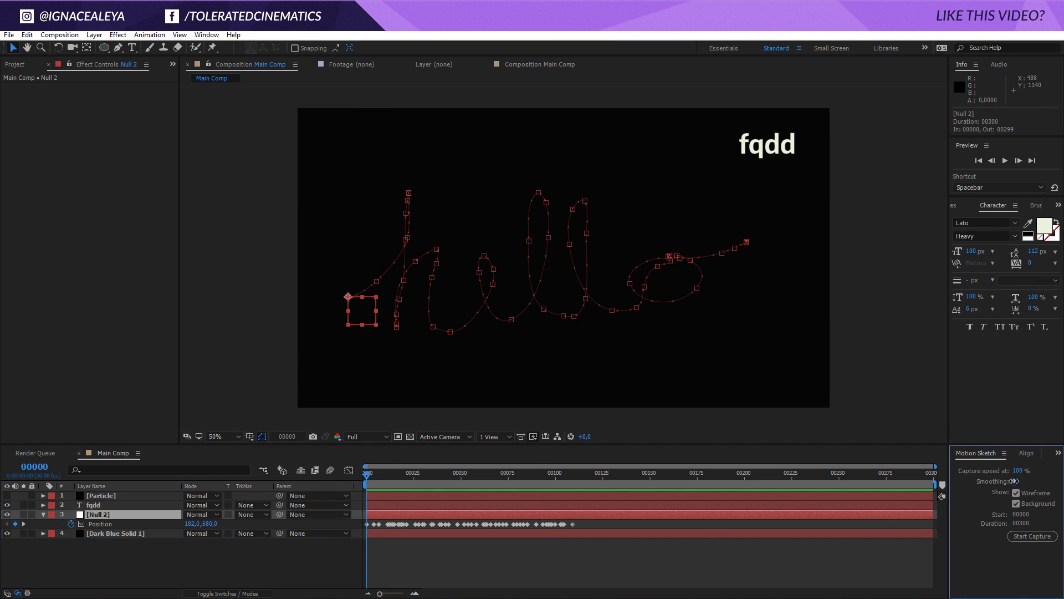
click(1024, 536)
mouse_move(359, 346)
mouse_down()
mouse_move(430, 260)
mouse_move(410, 352)
mouse_move(490, 287)
mouse_move(511, 218)
mouse_move(562, 219)
mouse_move(612, 285)
mouse_move(690, 272)
mouse_move(746, 241)
mouse_up()
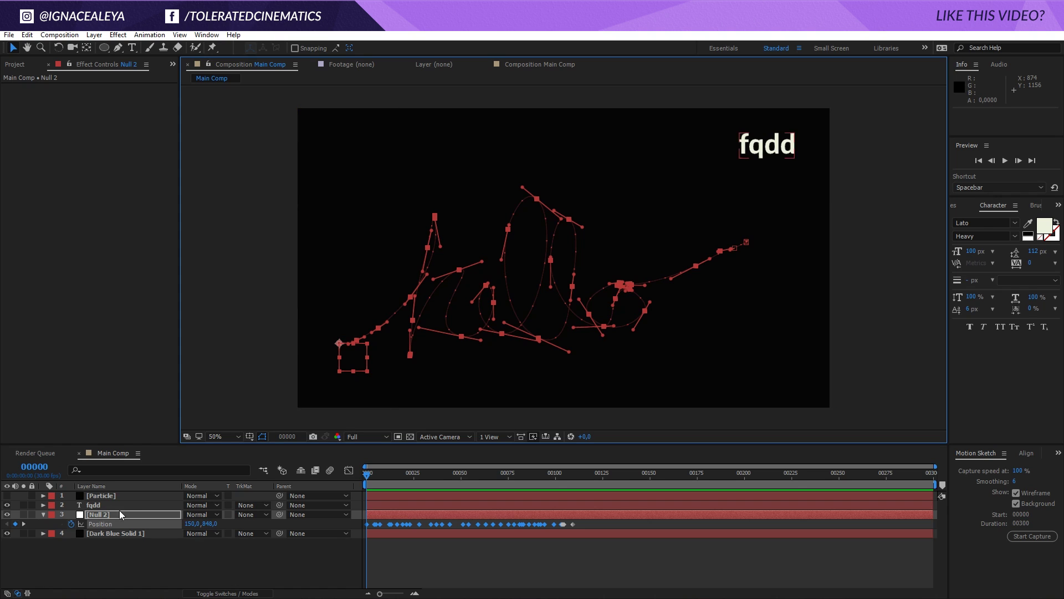
Show the Particle layer again, scrub to frame 74 and set the emitter's Position Subframe to 10x Smooth
click(128, 494)
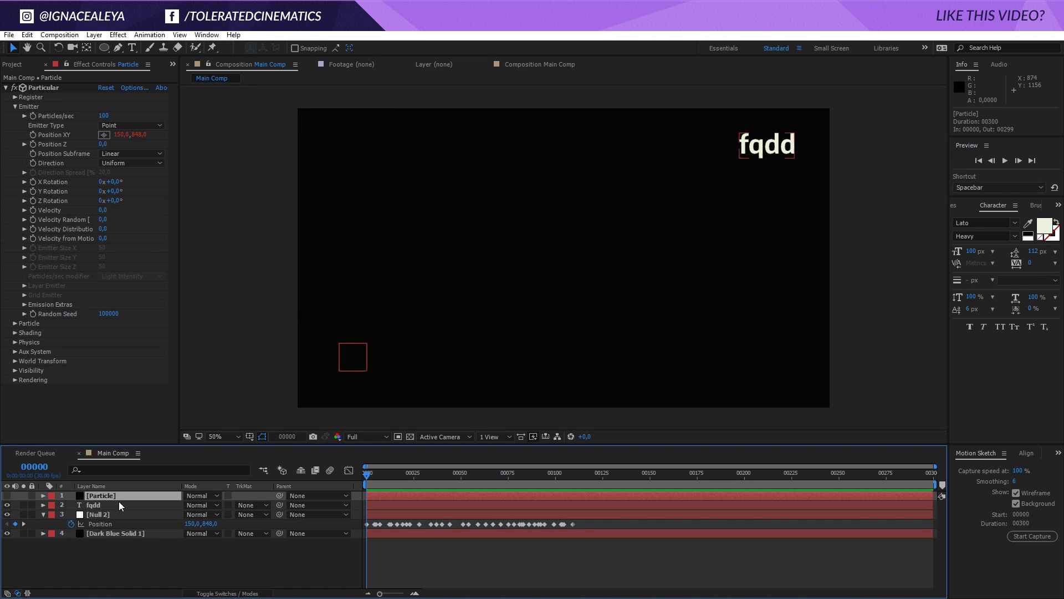
click(7, 495)
drag(374, 483, 507, 475)
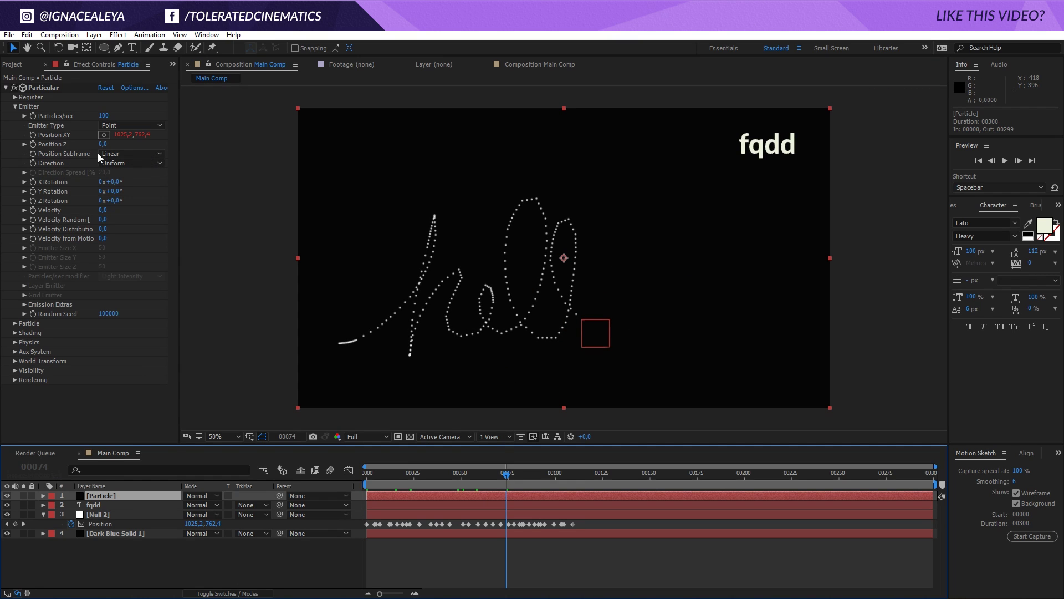
click(131, 155)
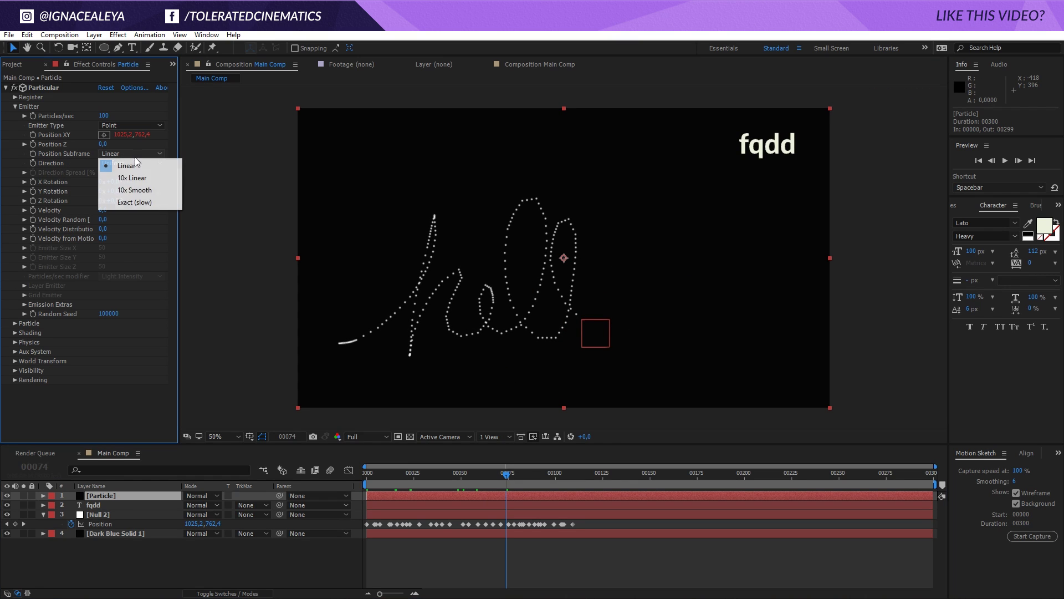
click(145, 190)
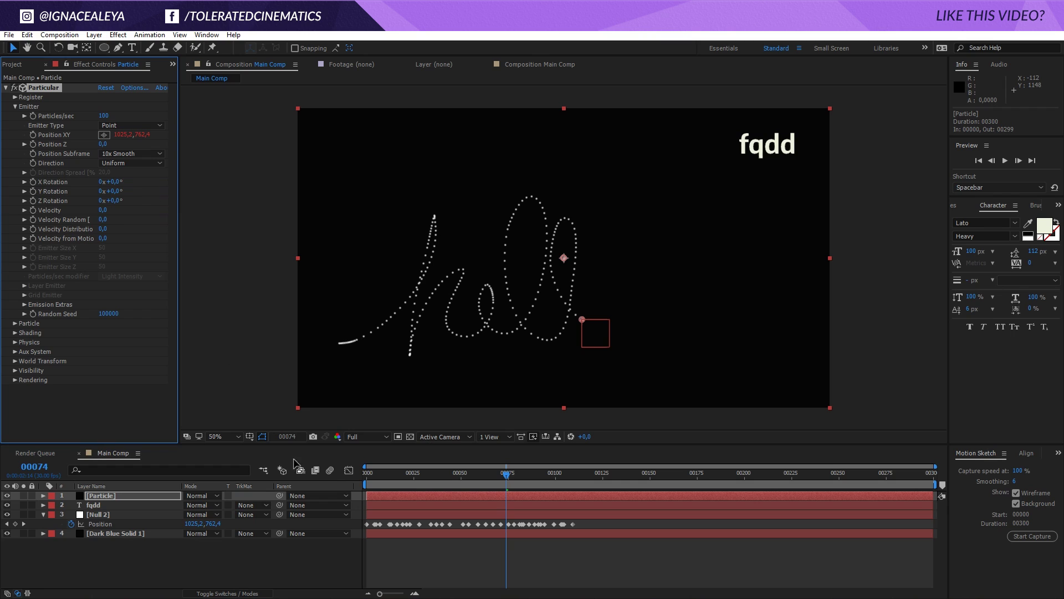
Set the Motion Sketch Smoothing value to 3
click(1014, 481)
text(3)
key(Return)
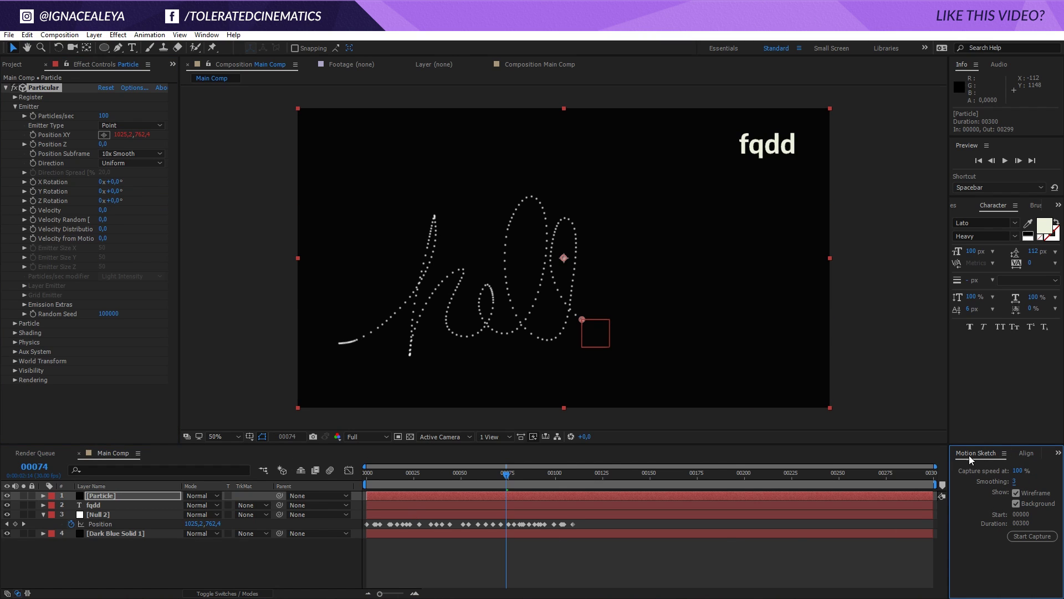
Change the Particle layer's emitter Position Subframe to 10x Linear and preview the handwriting through frame 146
click(128, 486)
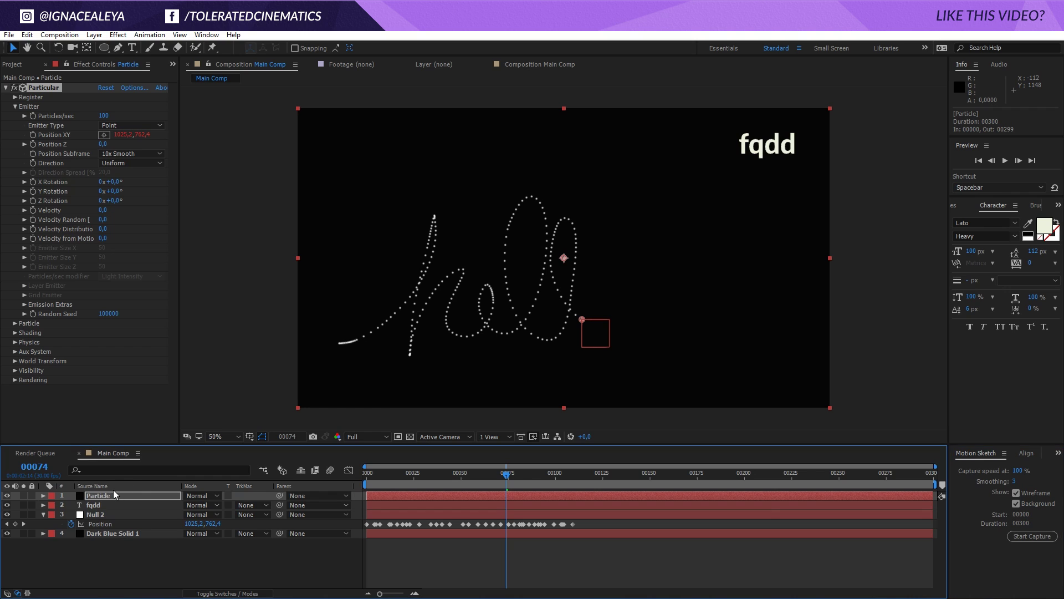
click(108, 494)
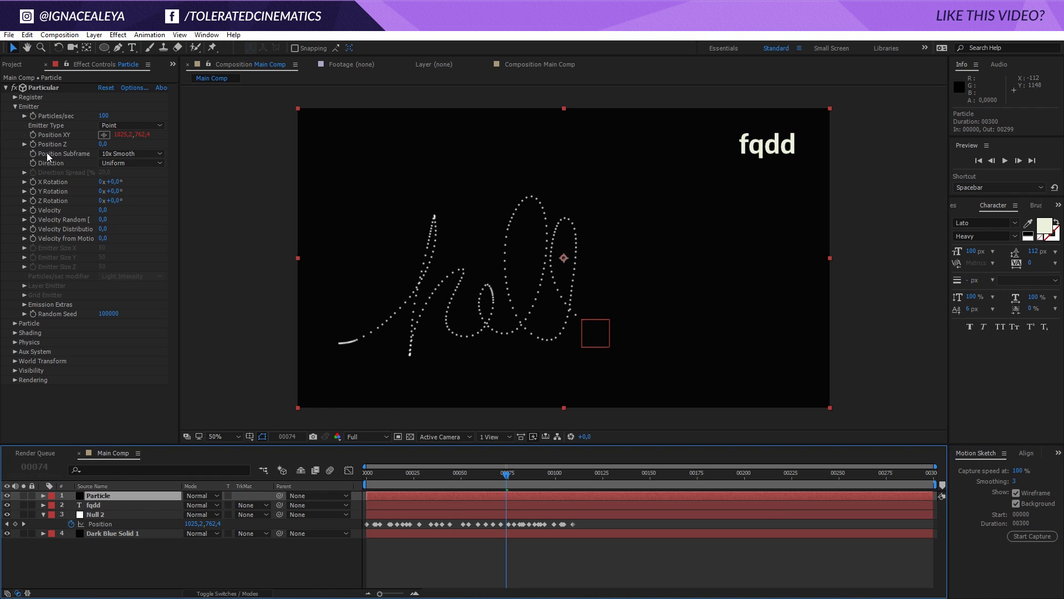
click(115, 154)
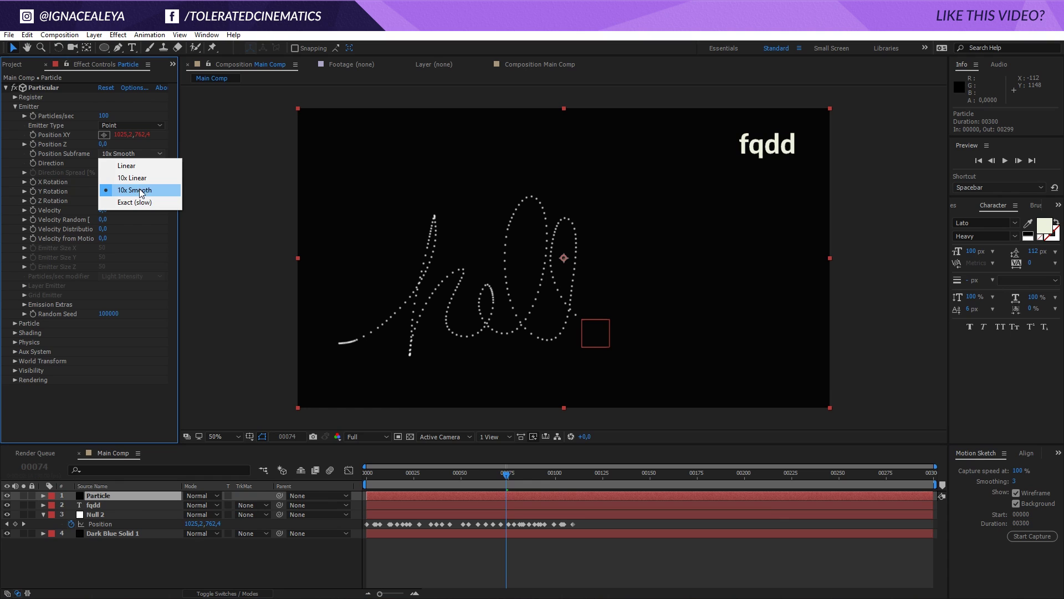
click(131, 177)
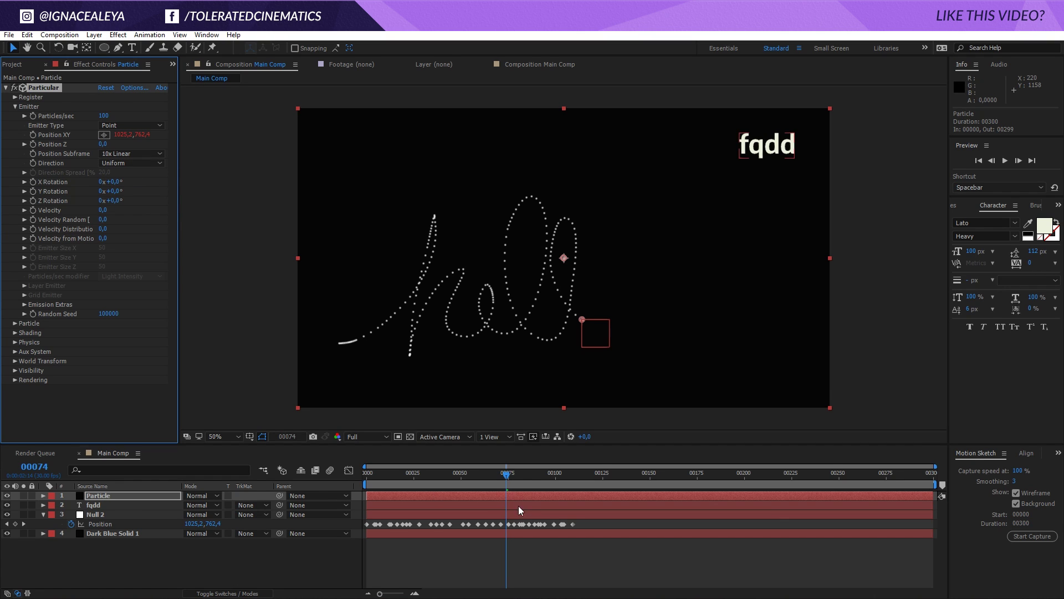
click(513, 475)
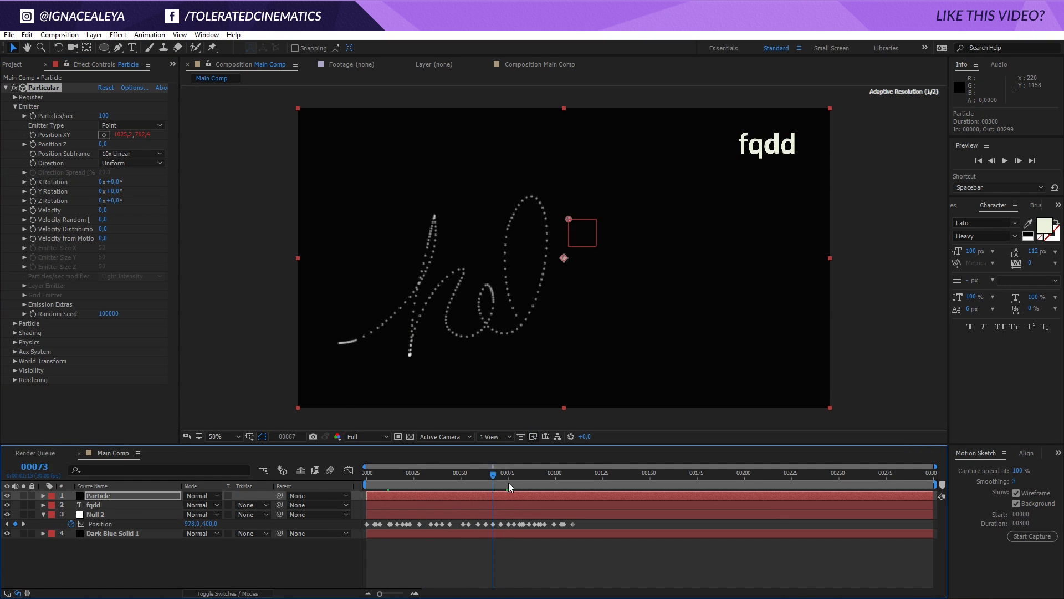
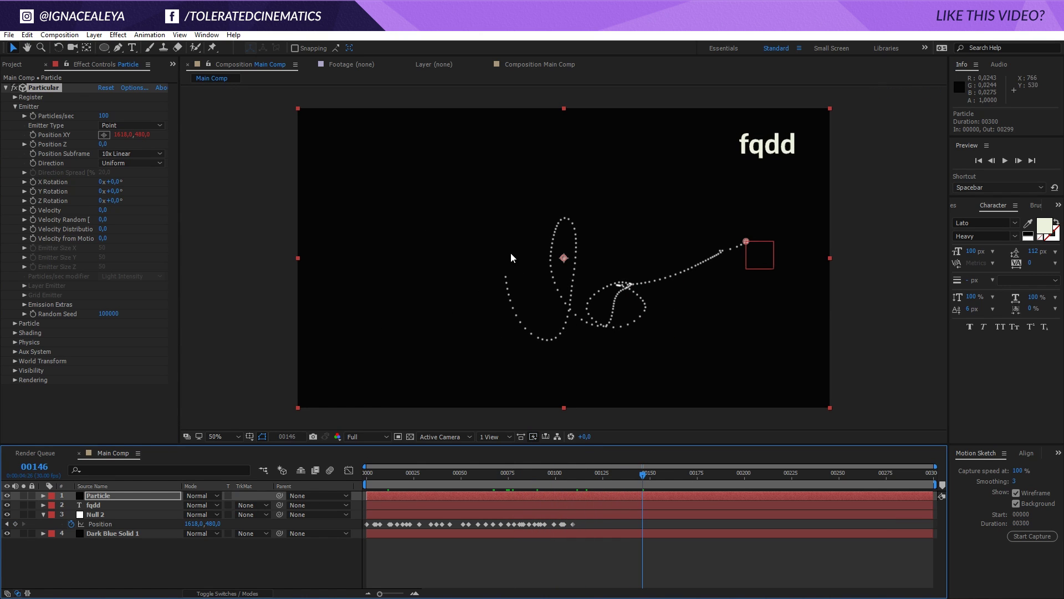
Set the particle Life to 6 seconds and review the handwriting up to frame 134
click(15, 323)
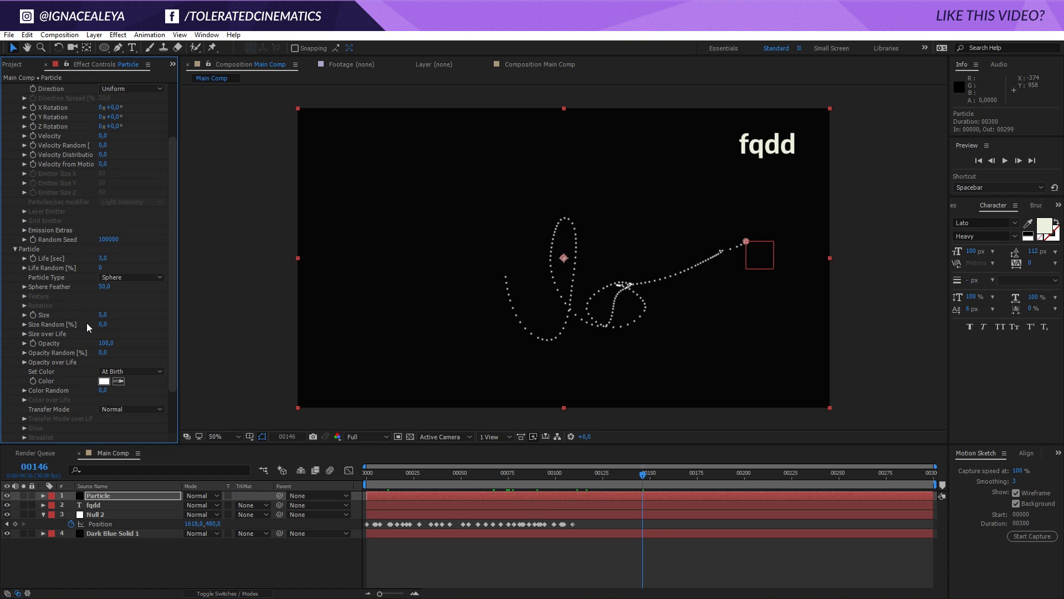
text(6)
key(Return)
drag(598, 477, 620, 471)
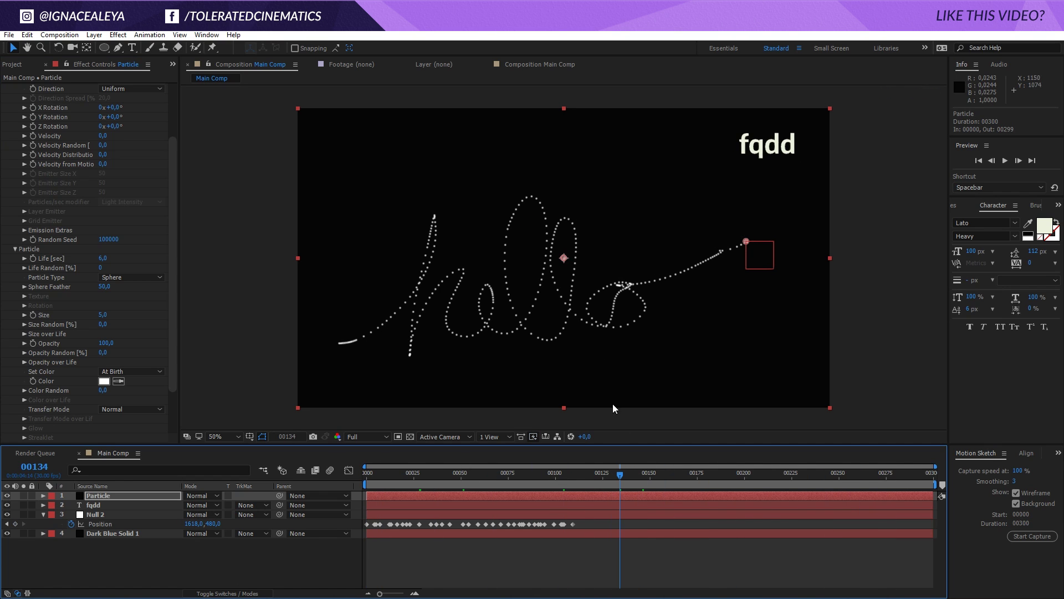
Apply the linear fade-out preset to the particles' Opacity over Life and review the animation up to frame 174
click(24, 362)
drag(178, 351, 239, 353)
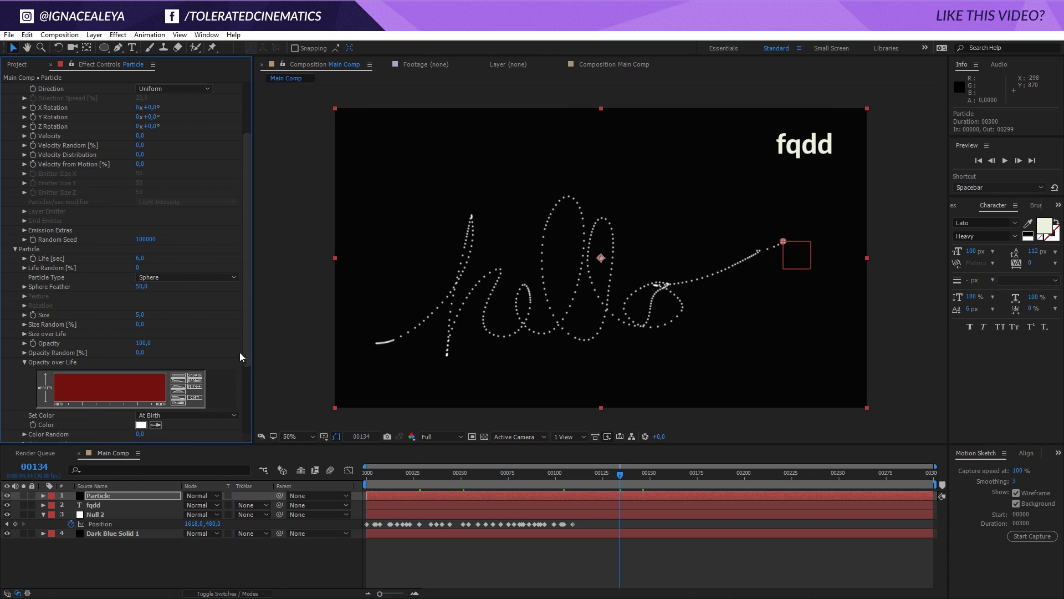
click(178, 386)
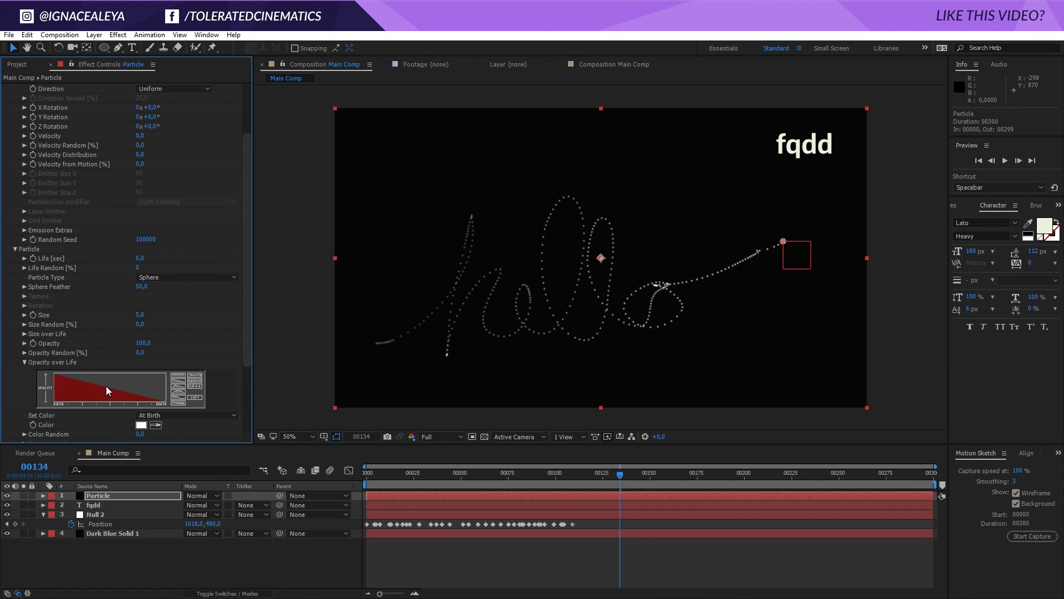
drag(620, 474, 696, 507)
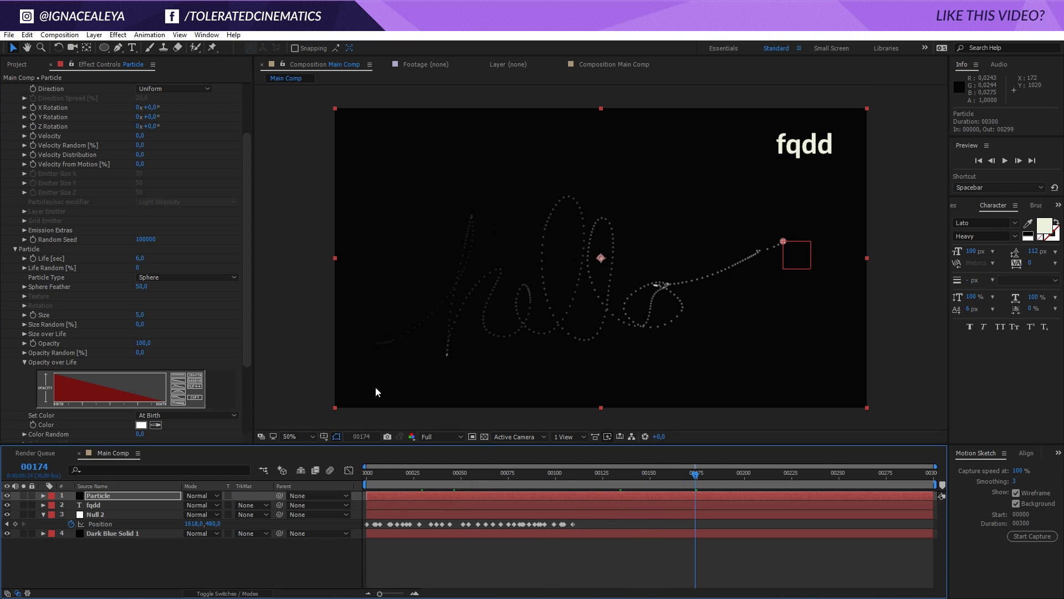
Set the particle Life to 8 seconds and Size to 36, using Streaklet as the Particle Type
drag(140, 257, 189, 296)
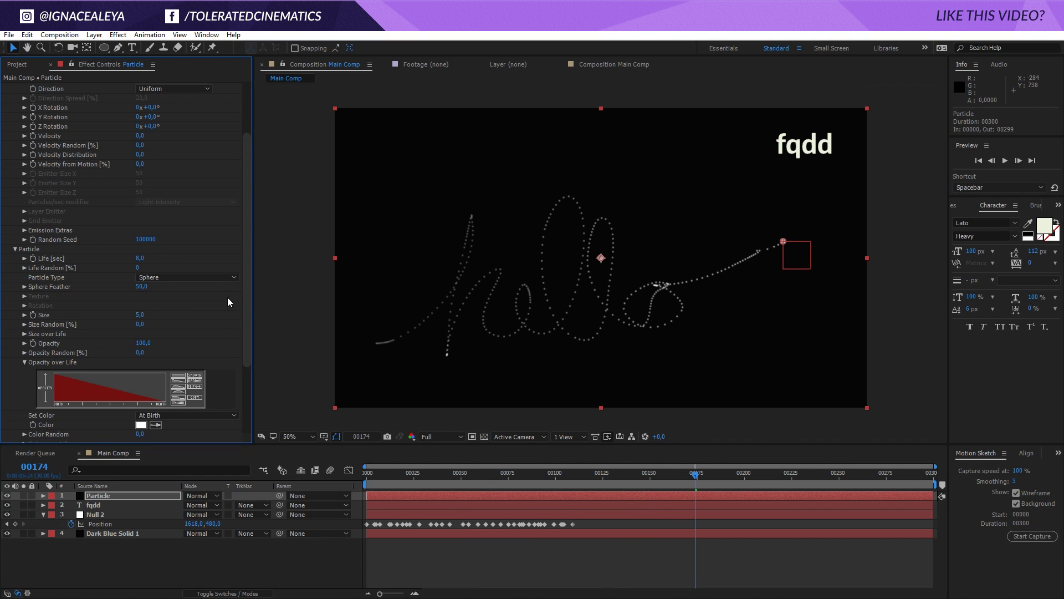
drag(140, 314, 156, 316)
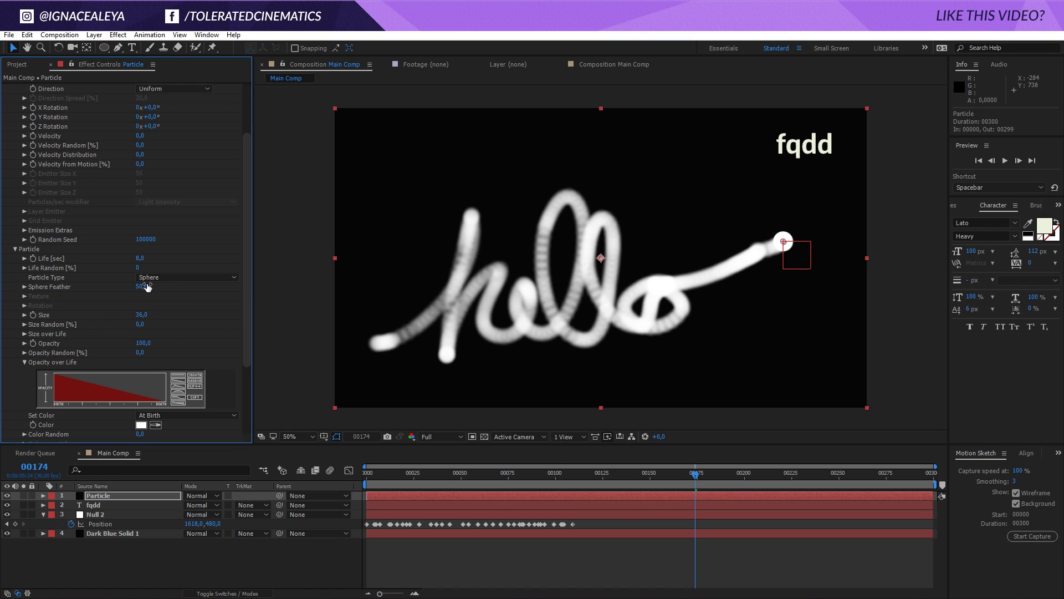
click(183, 278)
click(186, 339)
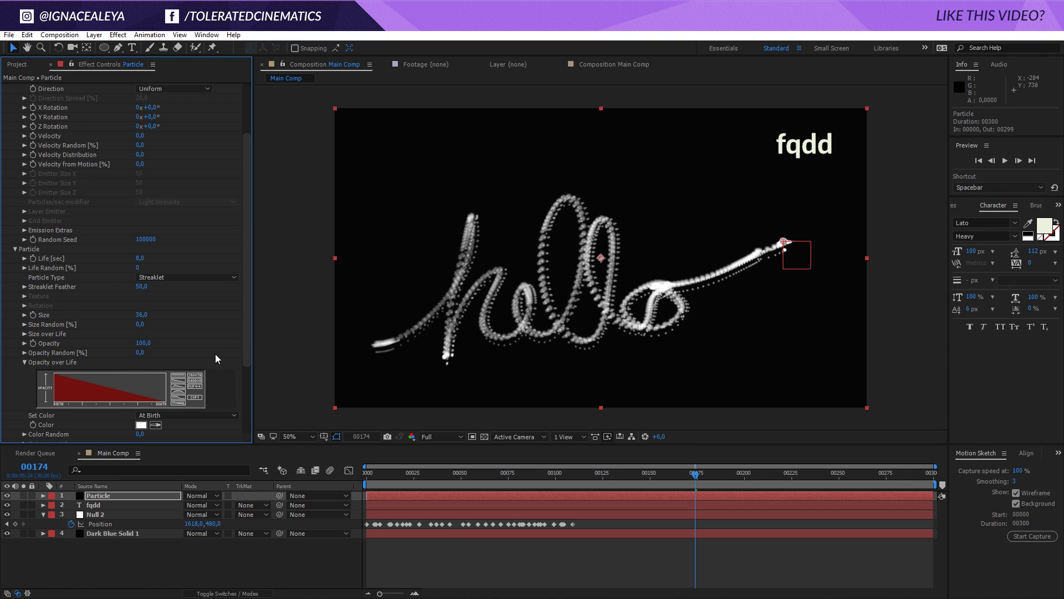
Set the emitter's Particles/sec to 250
drag(247, 350, 238, 234)
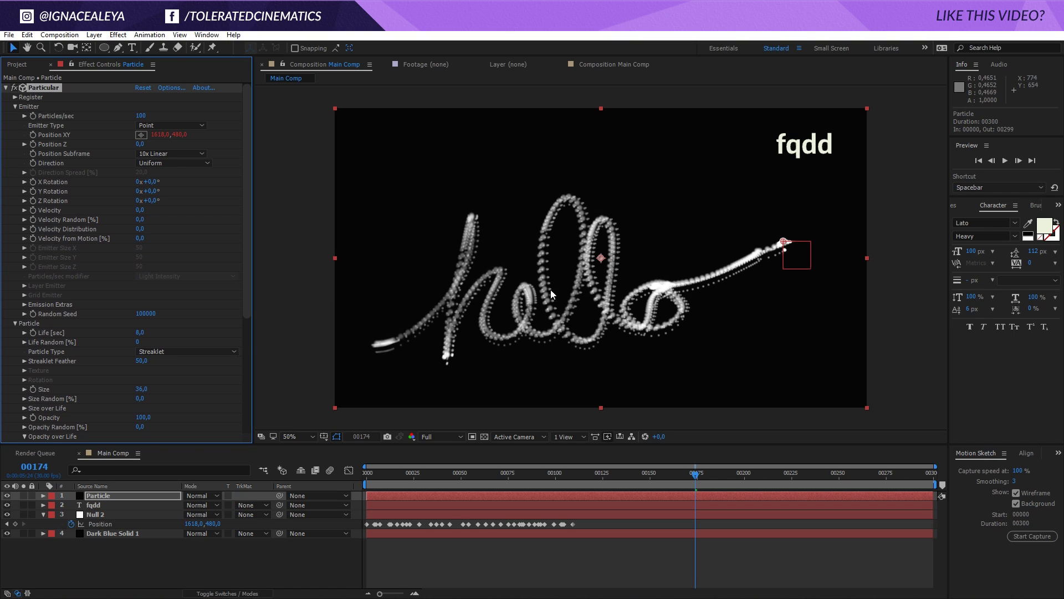
click(143, 116)
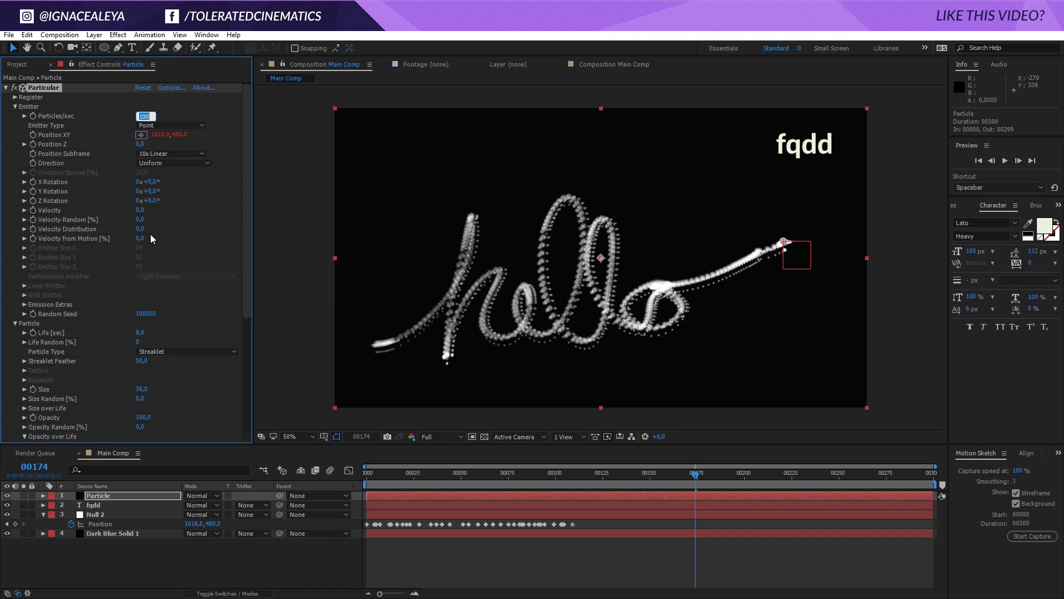
text(250)
key(Return)
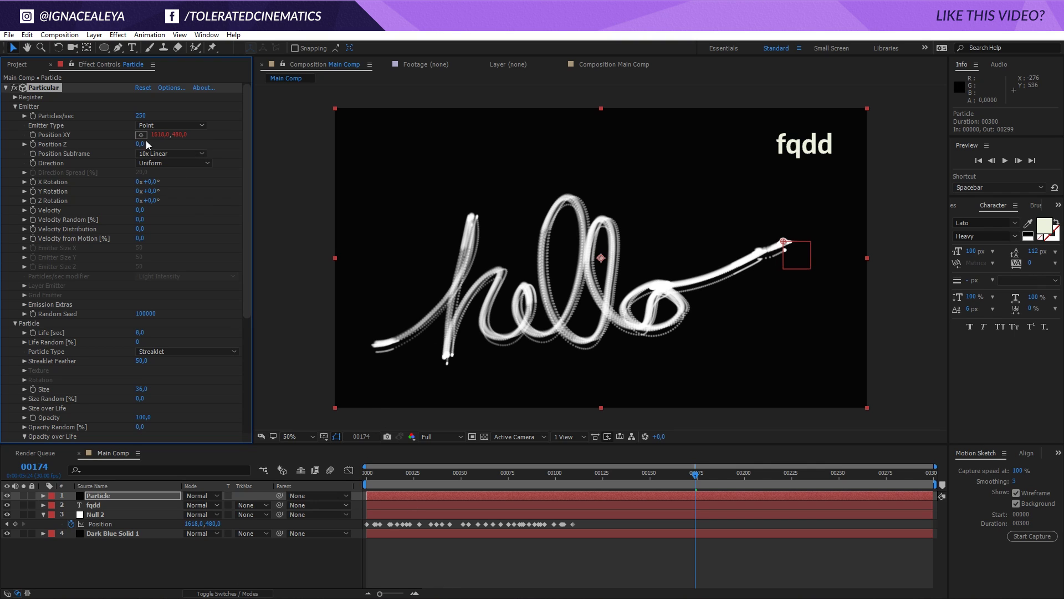
Select all of Null 2's Position keyframes and stretch them proportionally so the last one falls on frame 149
drag(592, 521, 310, 531)
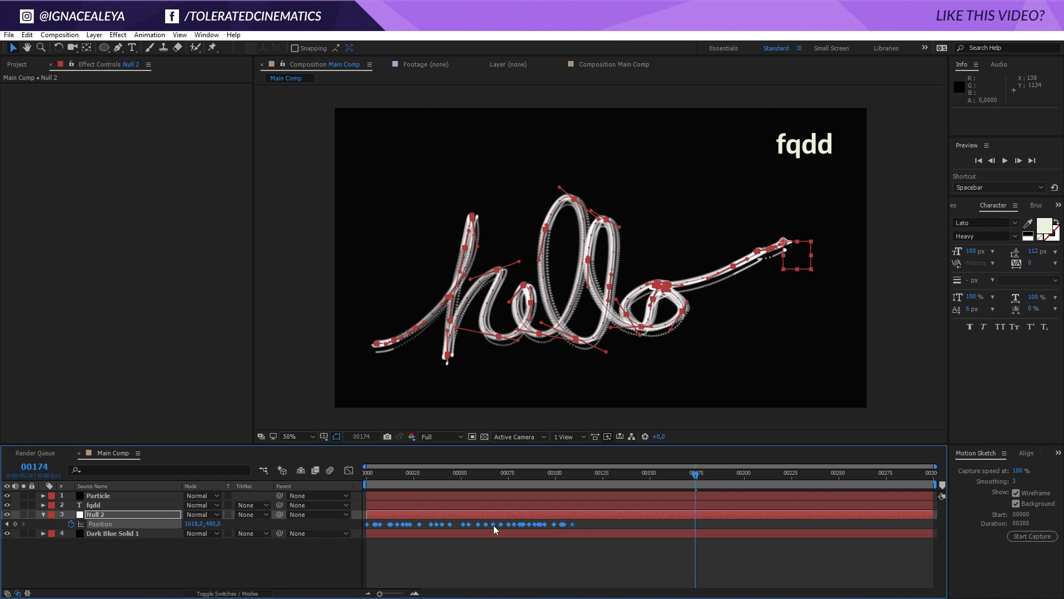
drag(573, 523, 391, 535)
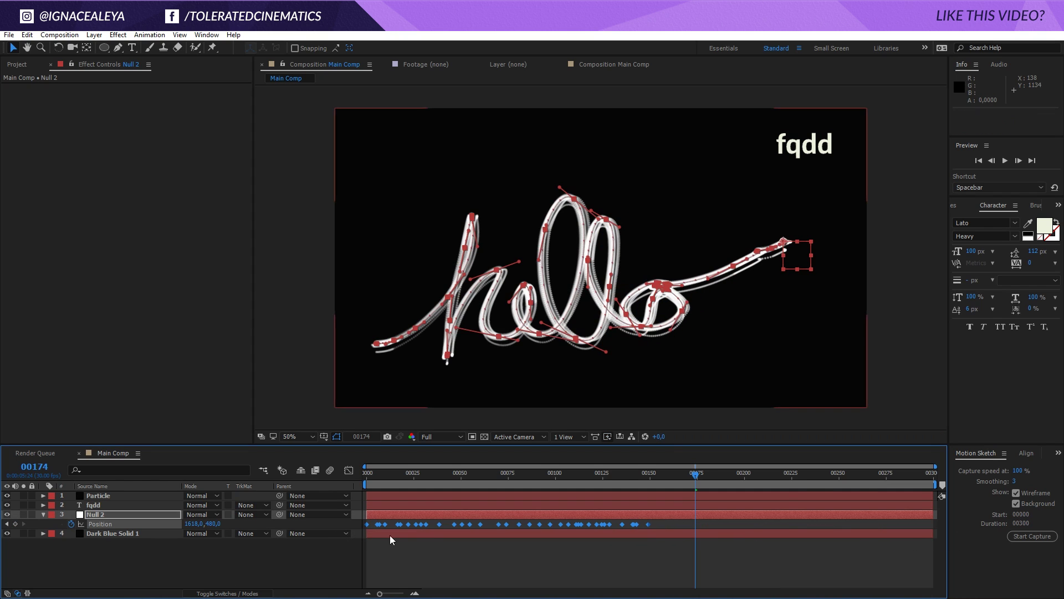
click(674, 524)
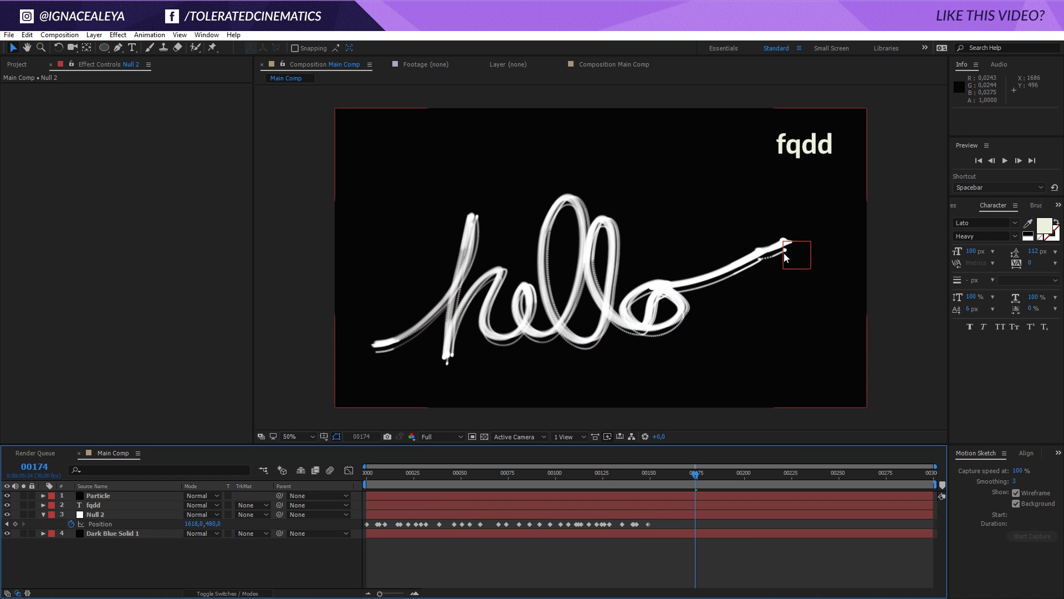
Raise the Particle layer's Particles/sec in stages, starting with 270 and ending at 350
click(101, 496)
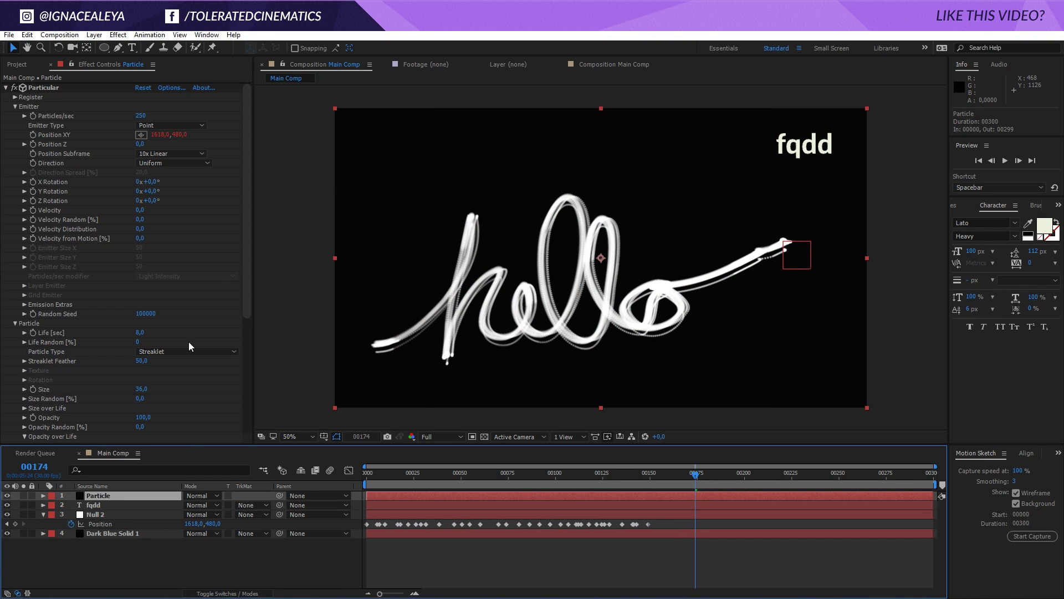
click(140, 116)
text(270)
key(Return)
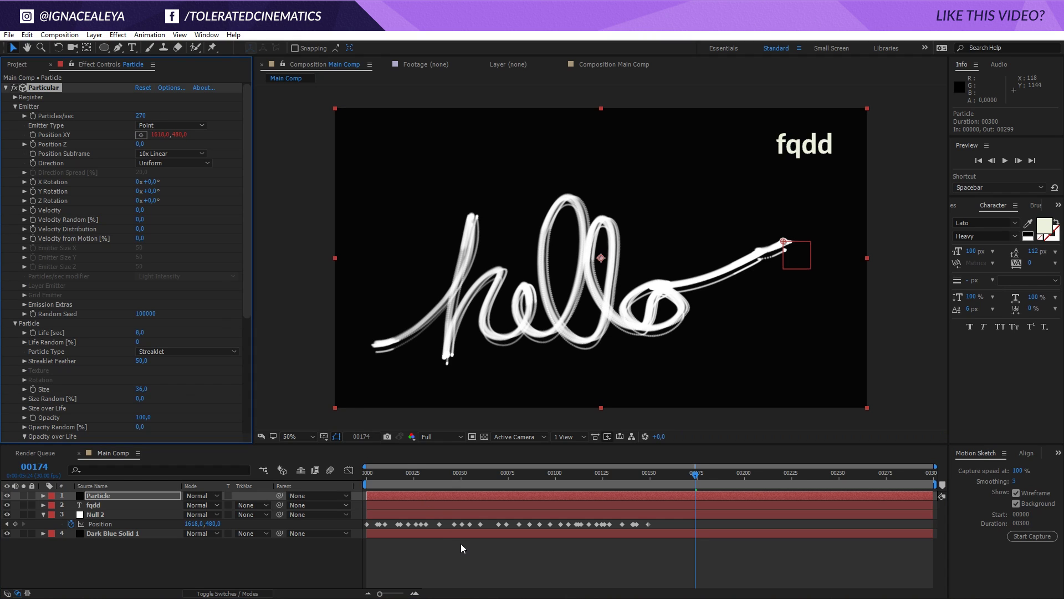
click(152, 95)
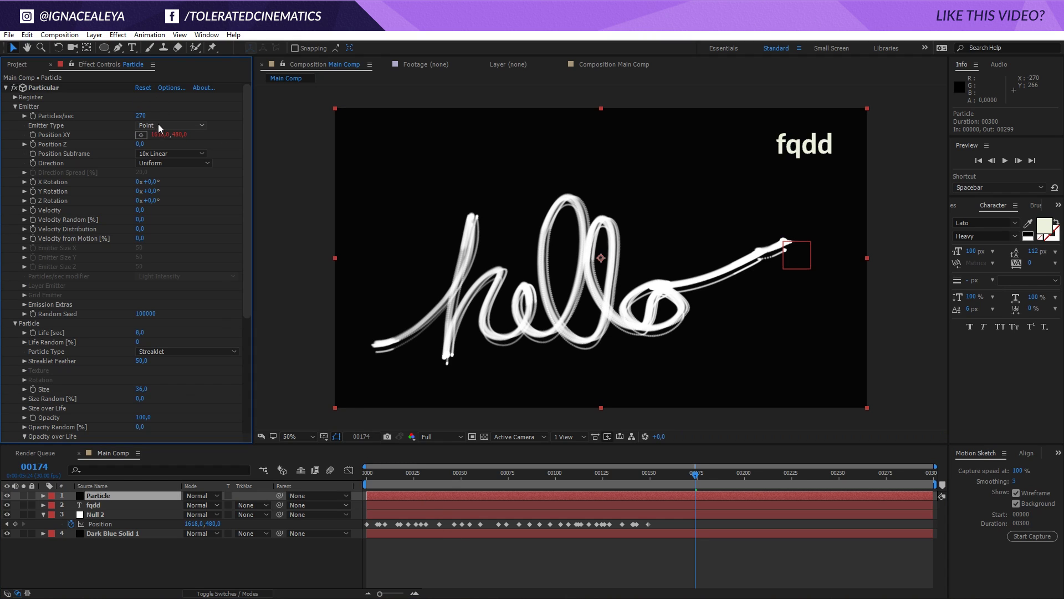
click(139, 116)
text(300)
key(Return)
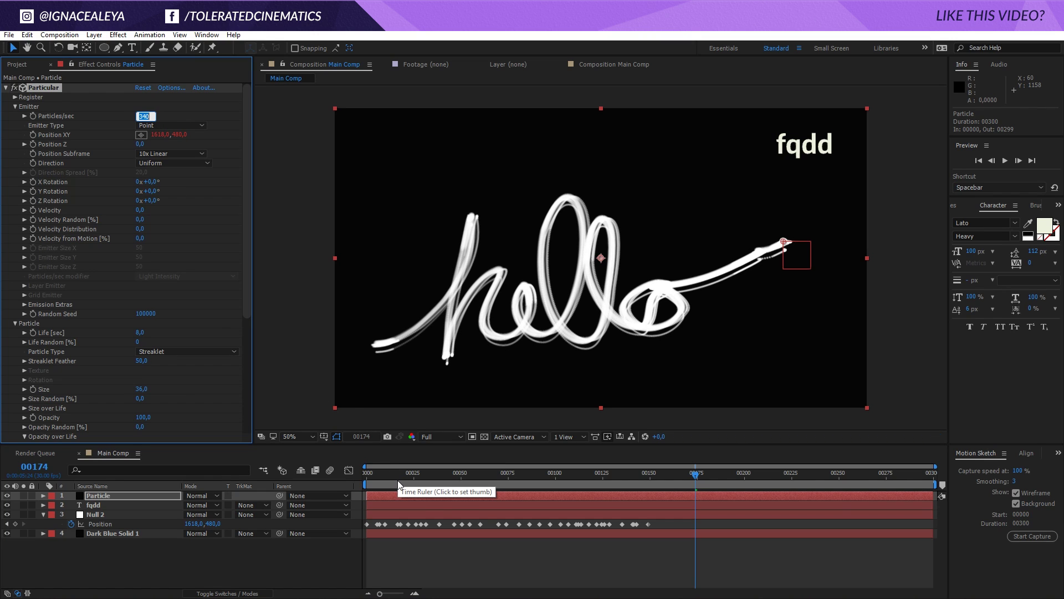
text(350)
key(Return)
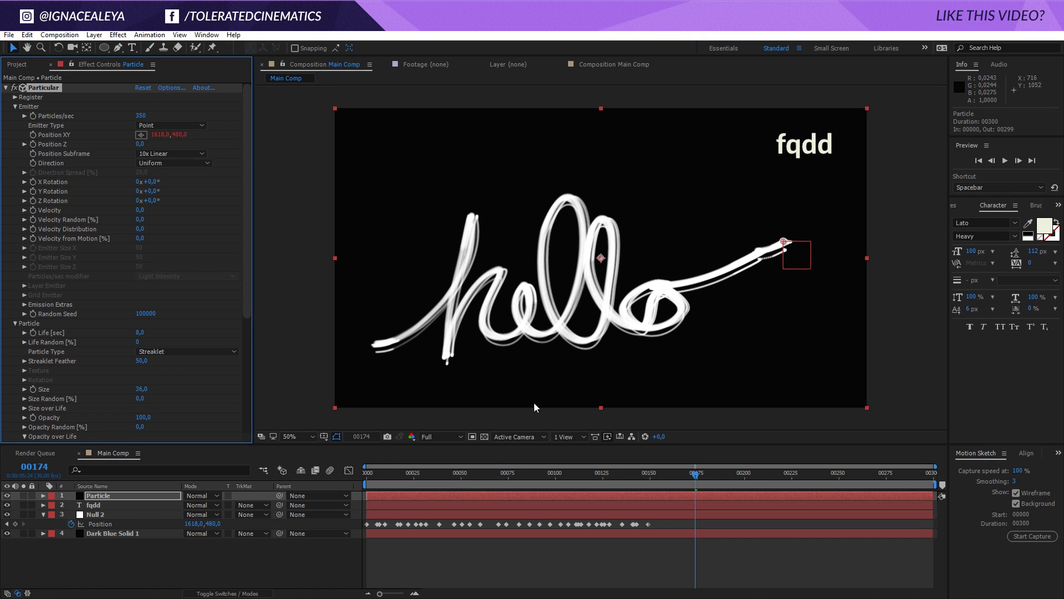
Change the particle Color to orange DA5C00
drag(245, 312, 209, 417)
click(140, 330)
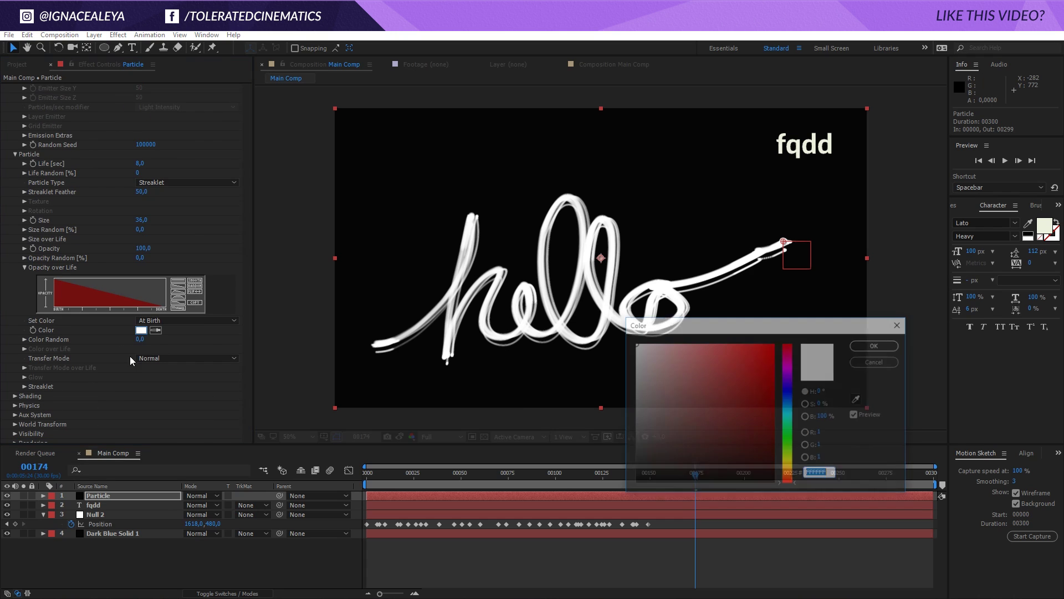
click(791, 470)
click(761, 454)
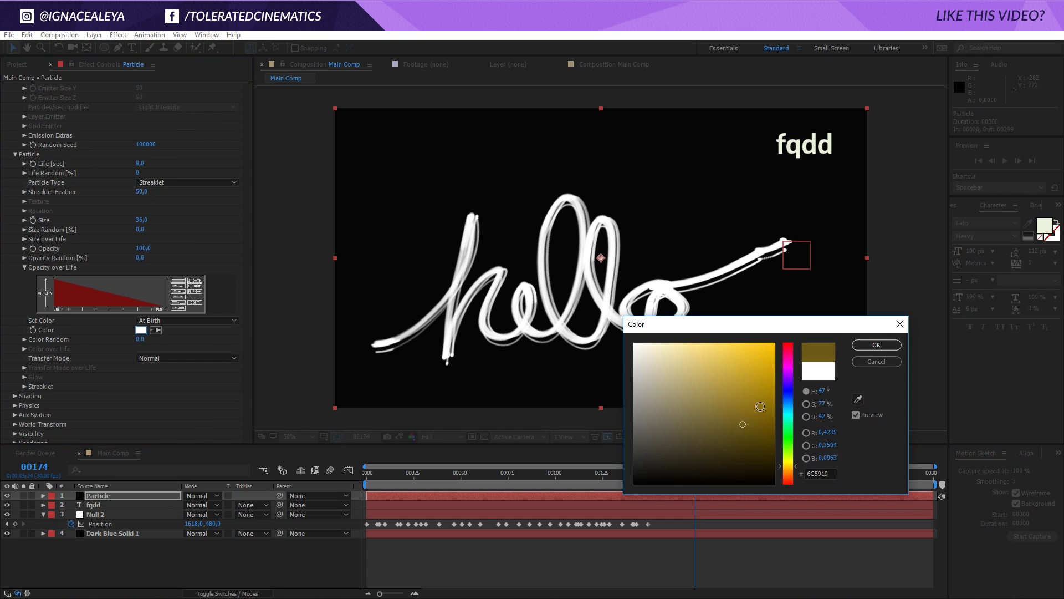
click(774, 363)
drag(789, 461, 791, 471)
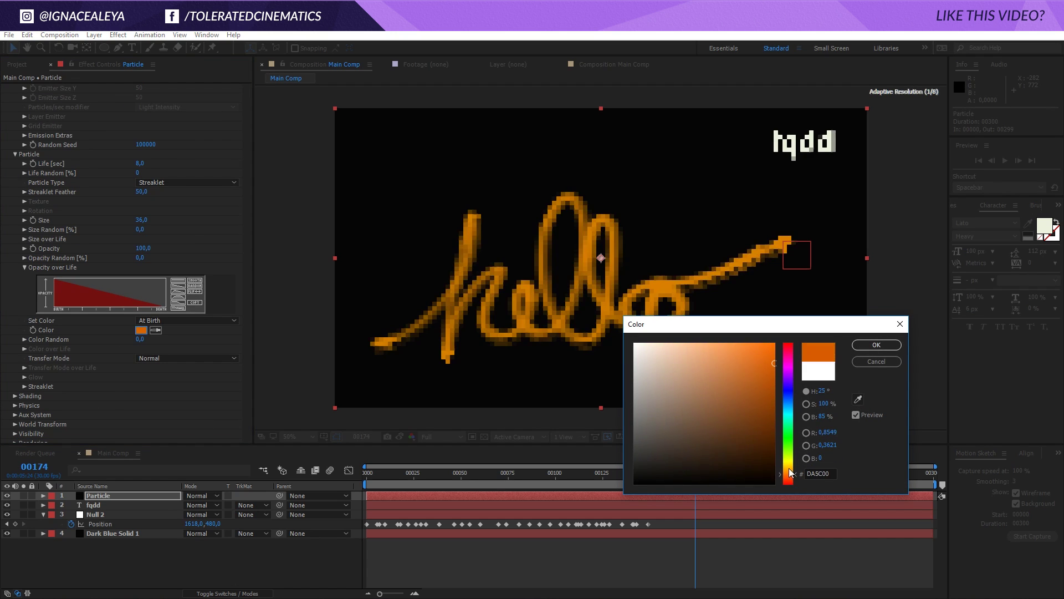
click(882, 345)
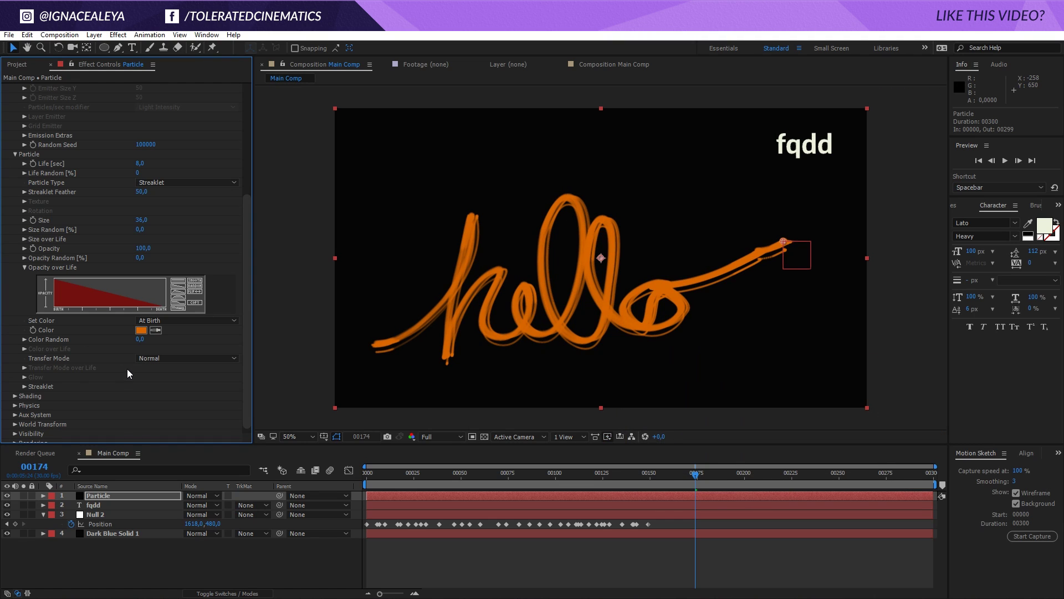
Set the particles' Transfer Mode to Add and lower their Opacity to 60, finally 50, checking the glow up to frame 170
click(181, 358)
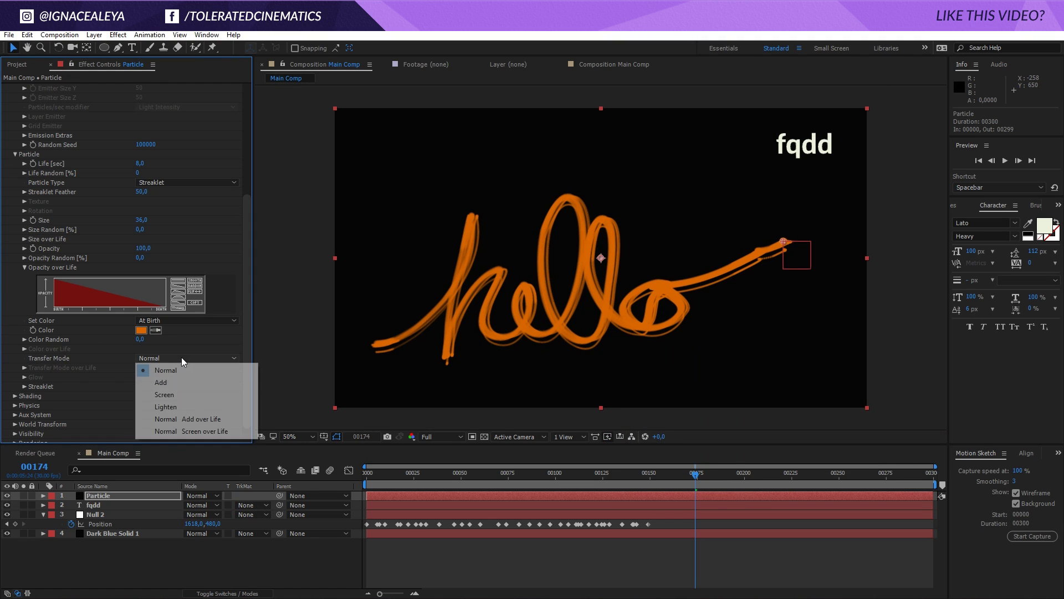
click(162, 382)
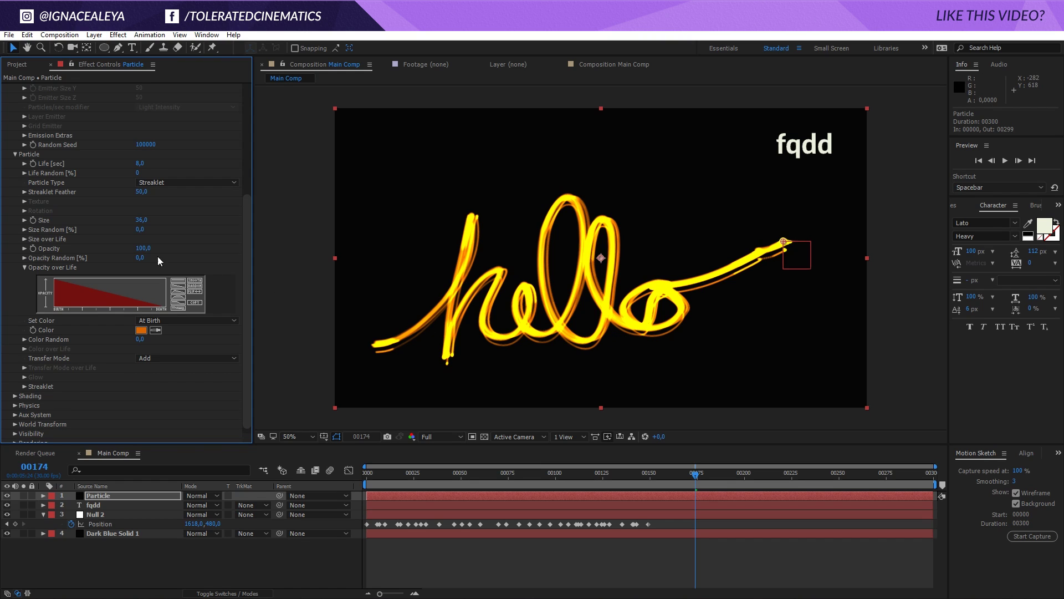
drag(139, 248, 133, 248)
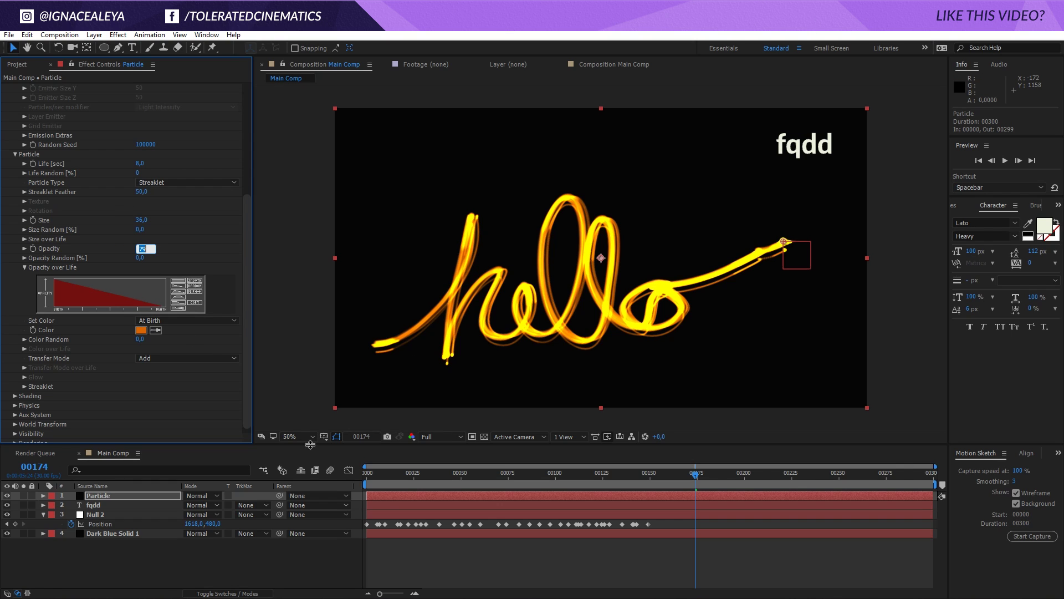
text(60)
key(Return)
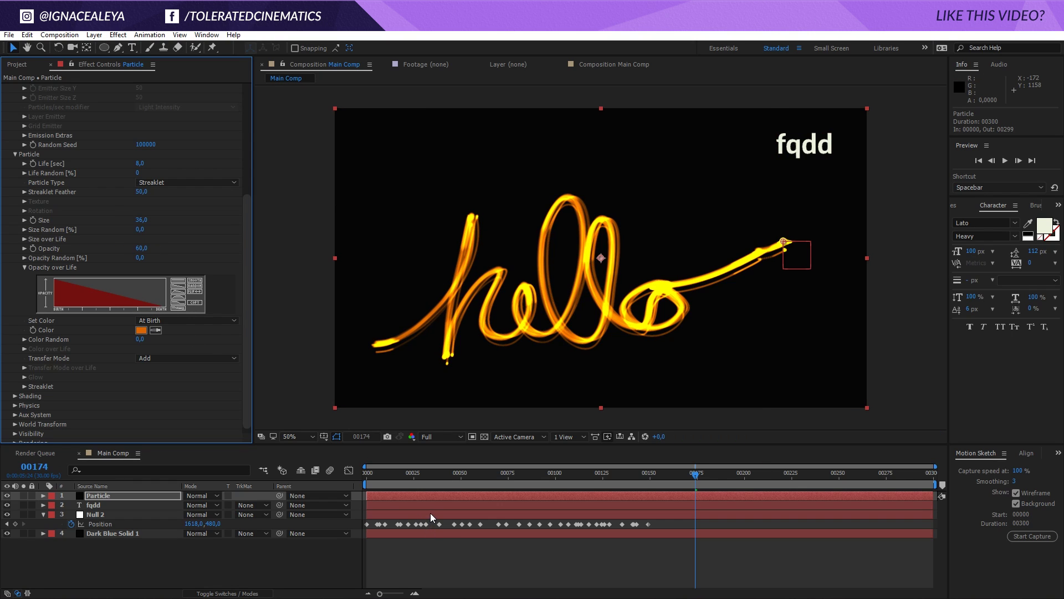
click(141, 247)
text(50)
key(Return)
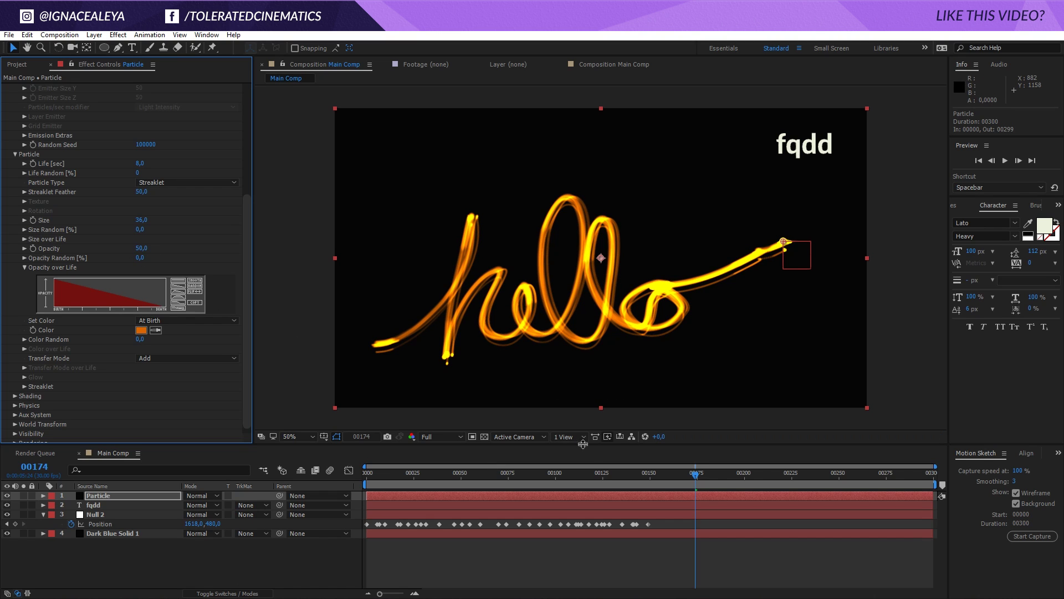
mouse_move(577, 480)
mouse_down()
mouse_move(434, 476)
mouse_move(680, 501)
mouse_move(690, 482)
mouse_move(767, 475)
mouse_move(781, 441)
mouse_move(882, 478)
mouse_move(688, 476)
mouse_up()
With all Null 2 Position keyframes selected at frame 149, move the whole motion path up and right, placing the null at about 1716, 388
click(107, 512)
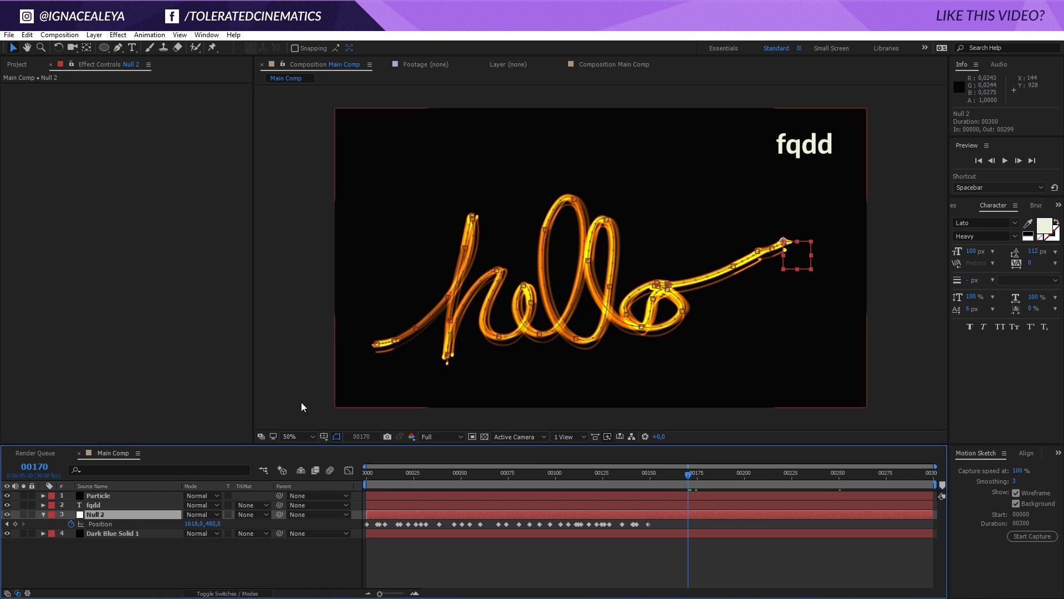
click(116, 523)
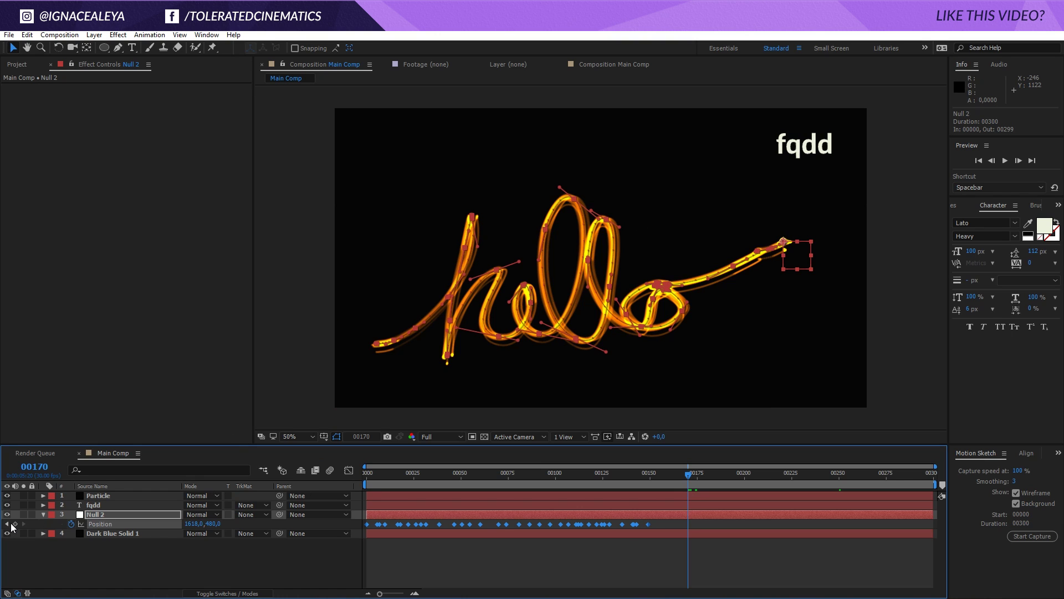
click(7, 524)
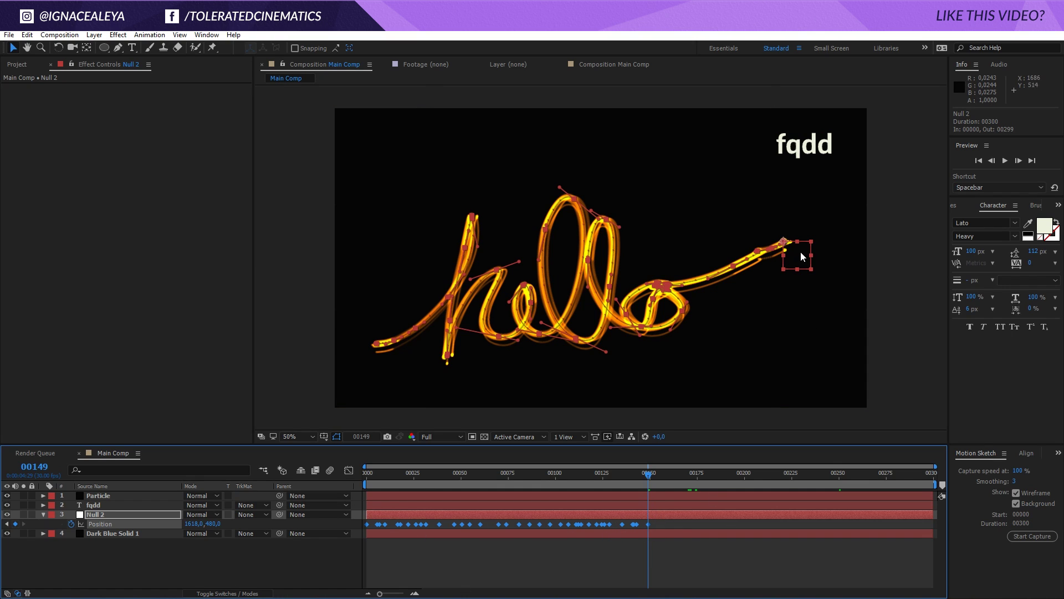
drag(802, 251, 826, 235)
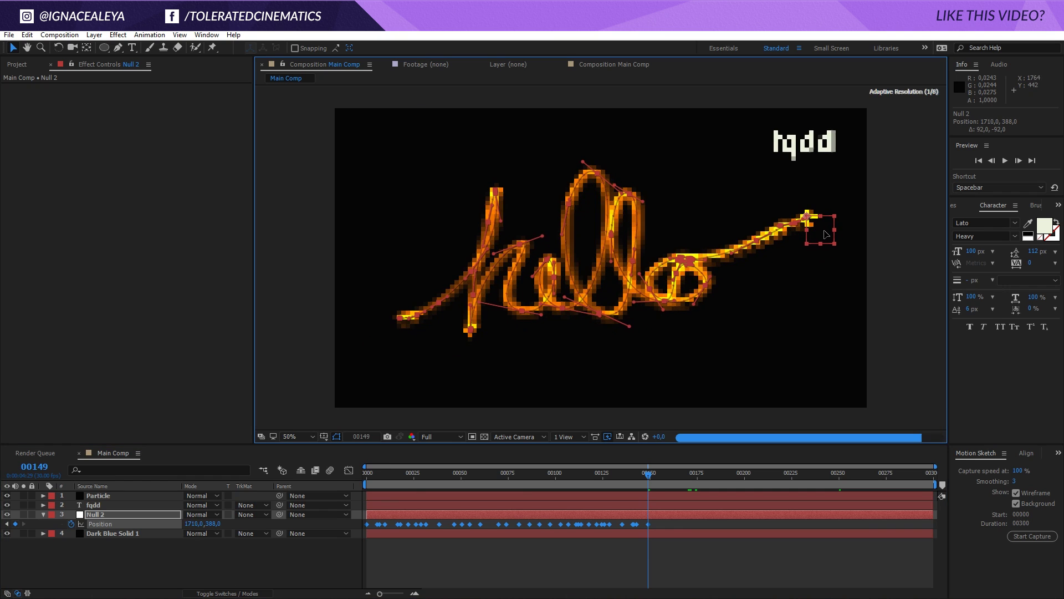
Delete the "fqdd" text layer and preview the animation up to frame 166
click(121, 505)
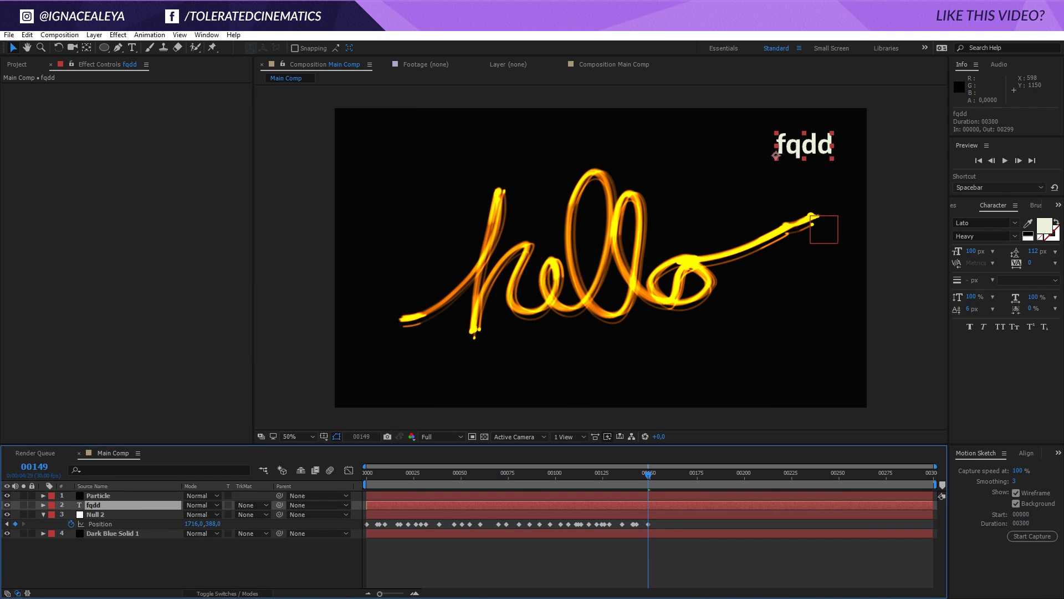
key(Delete)
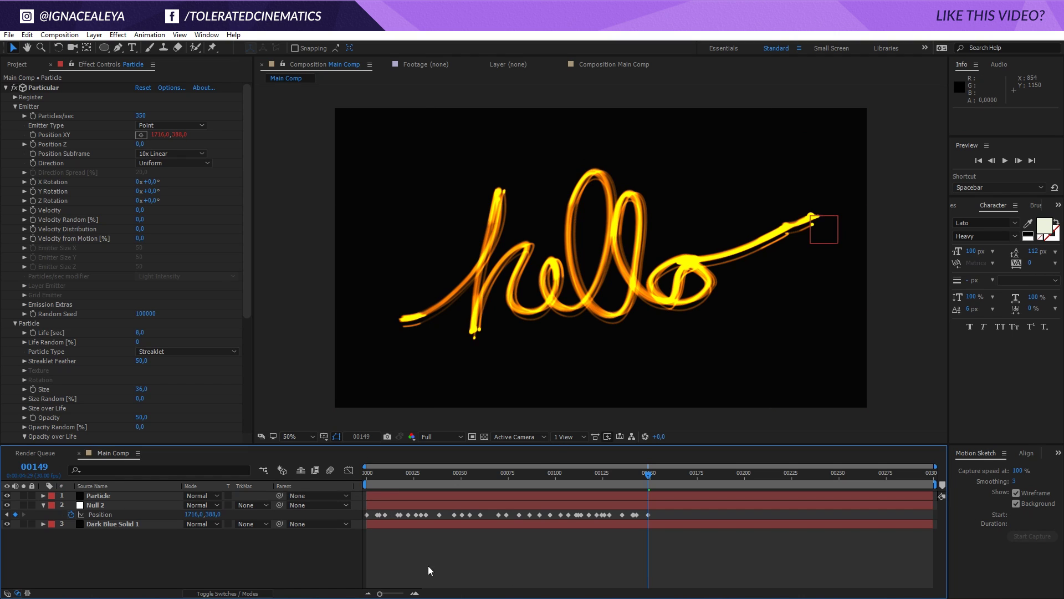
mouse_move(577, 475)
mouse_down()
mouse_move(387, 468)
mouse_move(680, 467)
mouse_up()
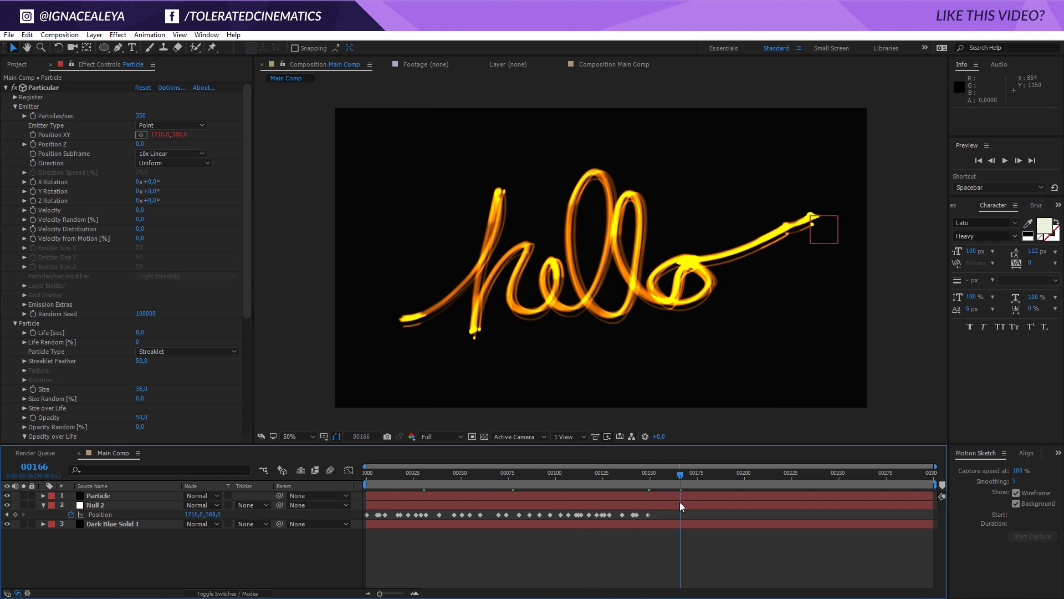
Apply a Gradient Ramp effect to the Dark Blue Solid 1 layer and set its Ramp Shape to Radial Ramp
click(112, 516)
click(112, 523)
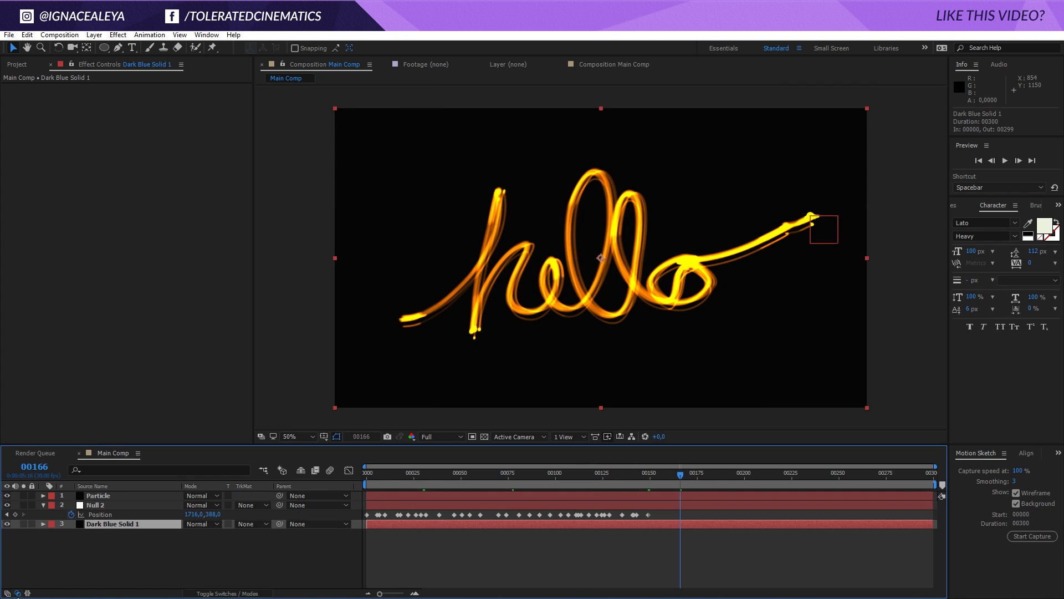
click(118, 35)
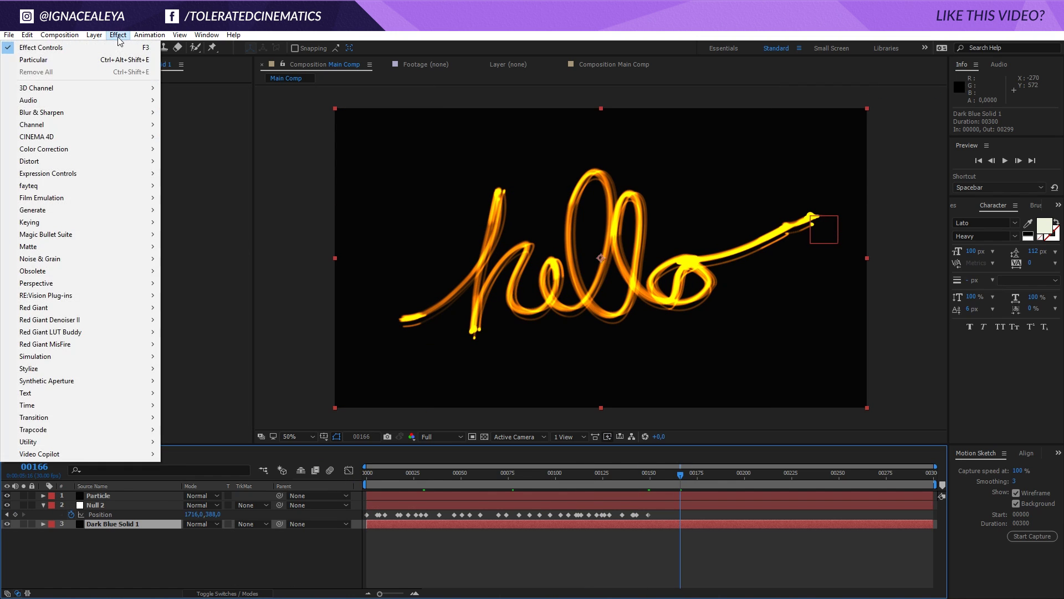
mouse_move(149, 34)
mouse_move(117, 35)
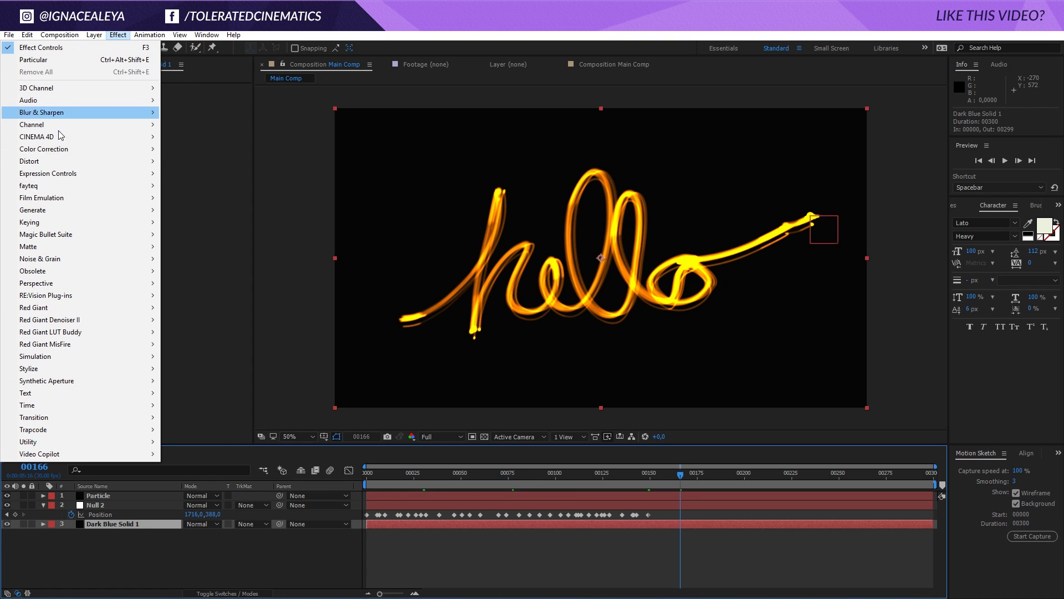
mouse_move(56, 211)
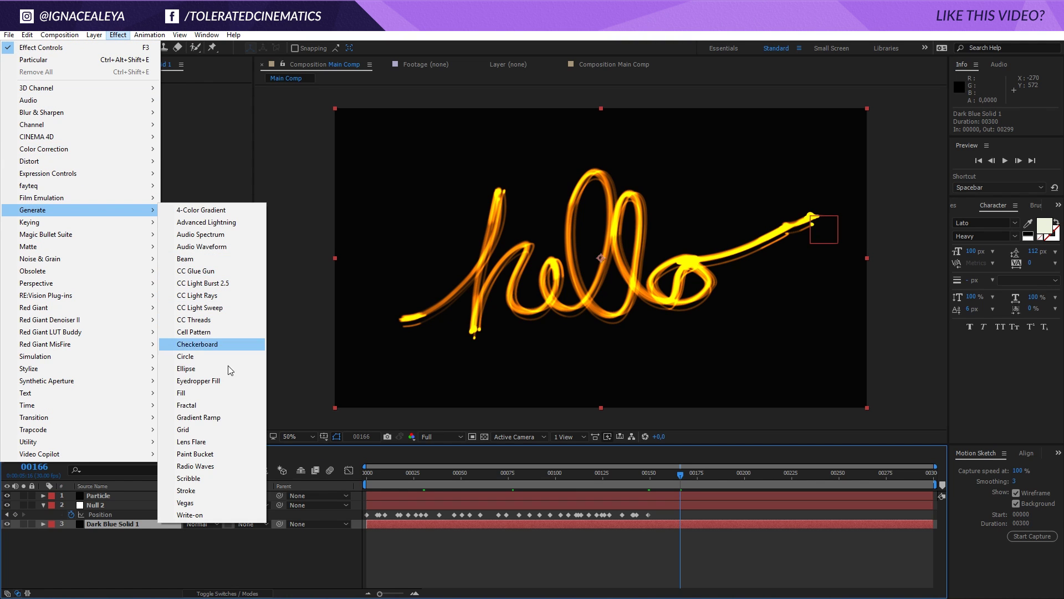
click(210, 419)
click(164, 138)
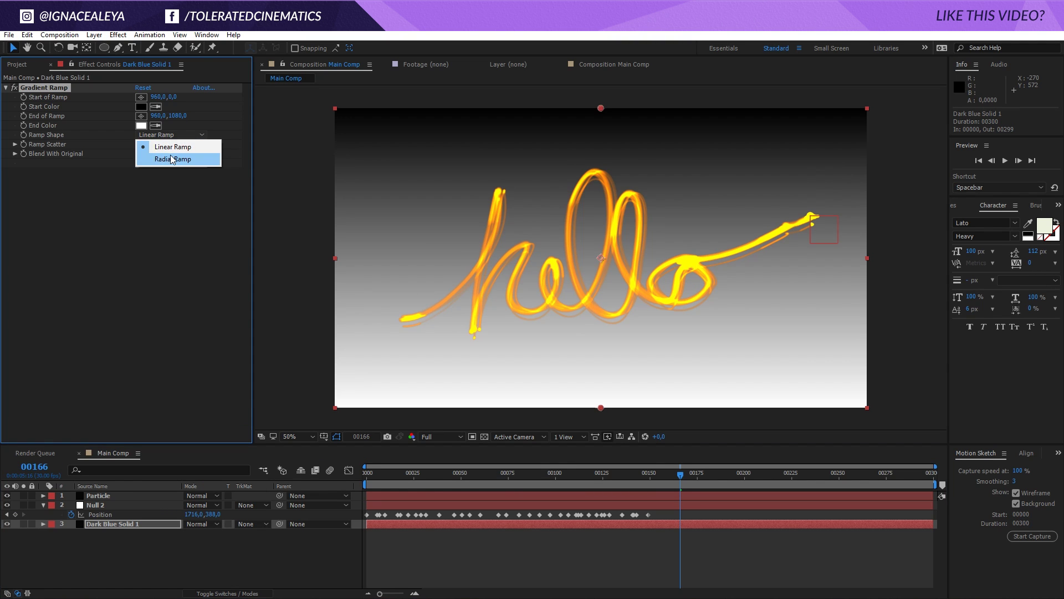
click(166, 159)
Set the Gradient Ramp's End Color to the very dark brown 130C08
click(142, 126)
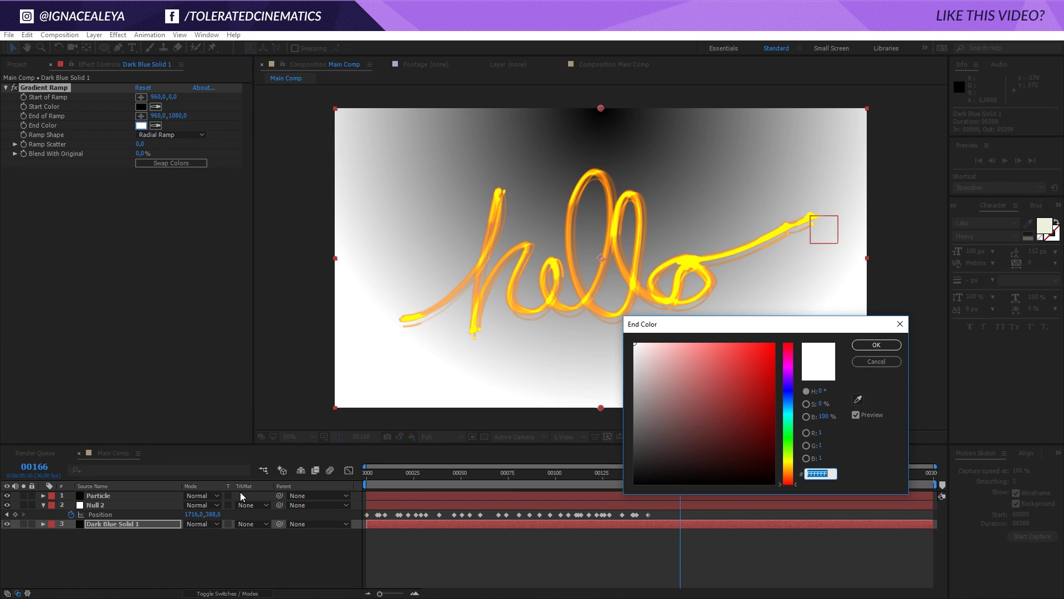
click(706, 470)
drag(788, 453, 792, 476)
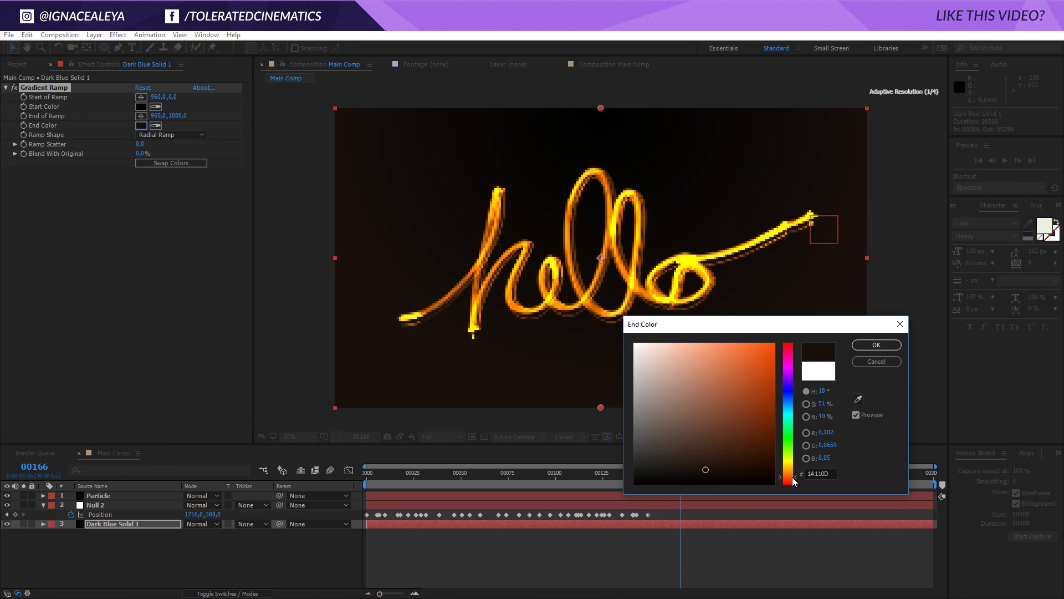
click(715, 476)
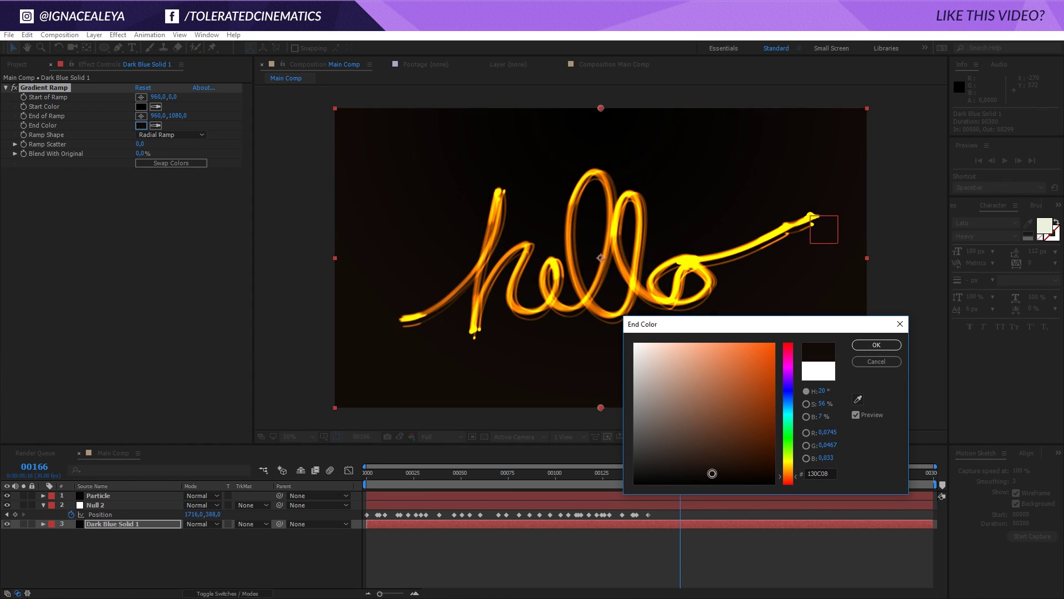
click(877, 346)
Set the Gradient Ramp's Start Color to the dark reddish brown 280C05
click(145, 106)
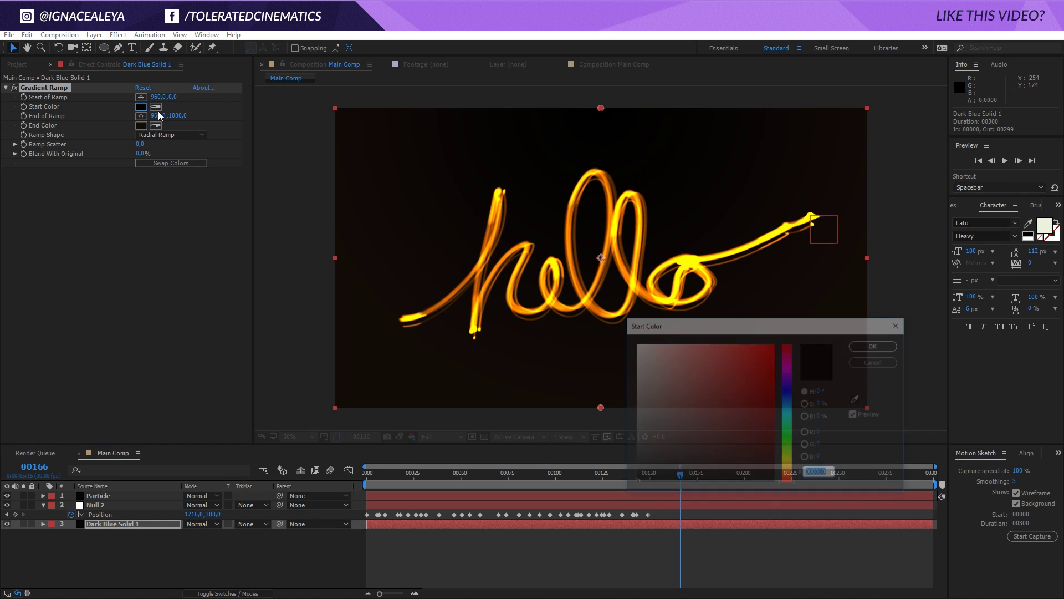
drag(794, 476, 790, 479)
mouse_move(739, 458)
mouse_down()
mouse_move(727, 457)
mouse_move(757, 462)
mouse_up()
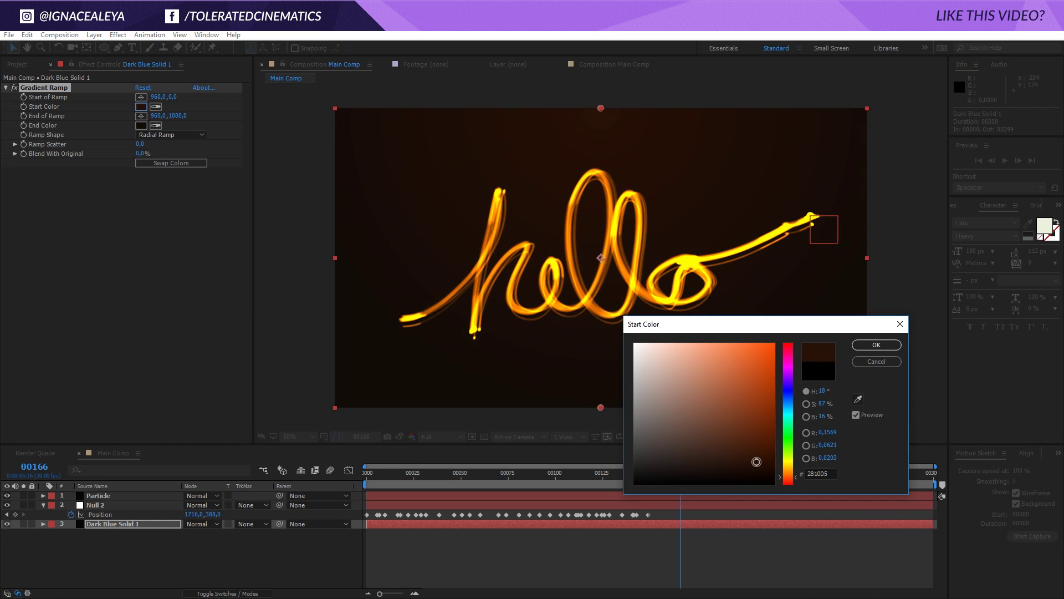
click(790, 480)
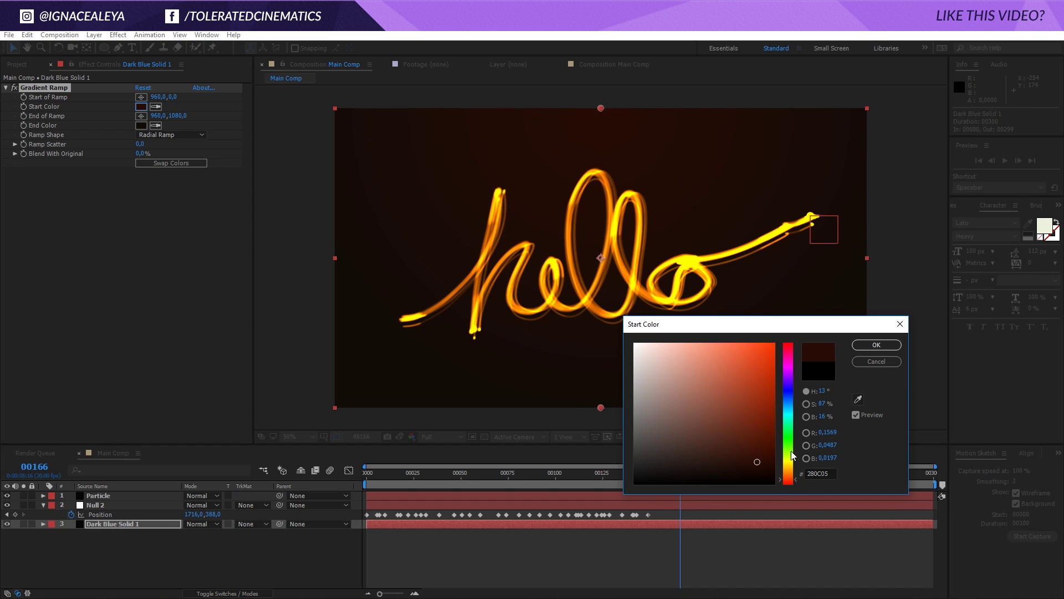
click(875, 344)
Move the ramp's start to 960, 431 and its end to 960, 1728, and shift the Start Color to a dark orange-brown
drag(173, 97, 235, 144)
drag(178, 116, 233, 117)
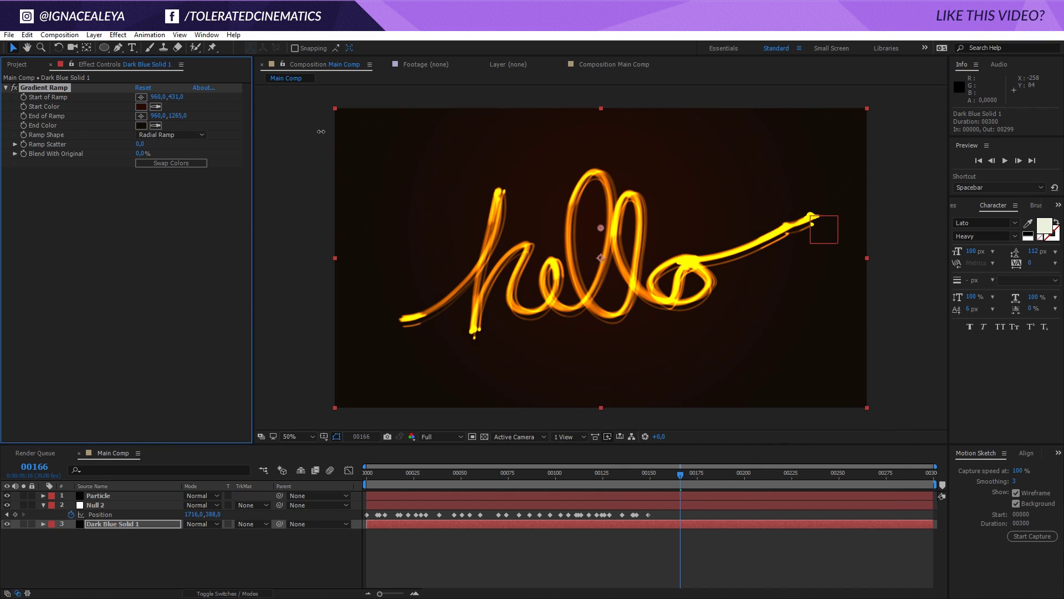
click(141, 108)
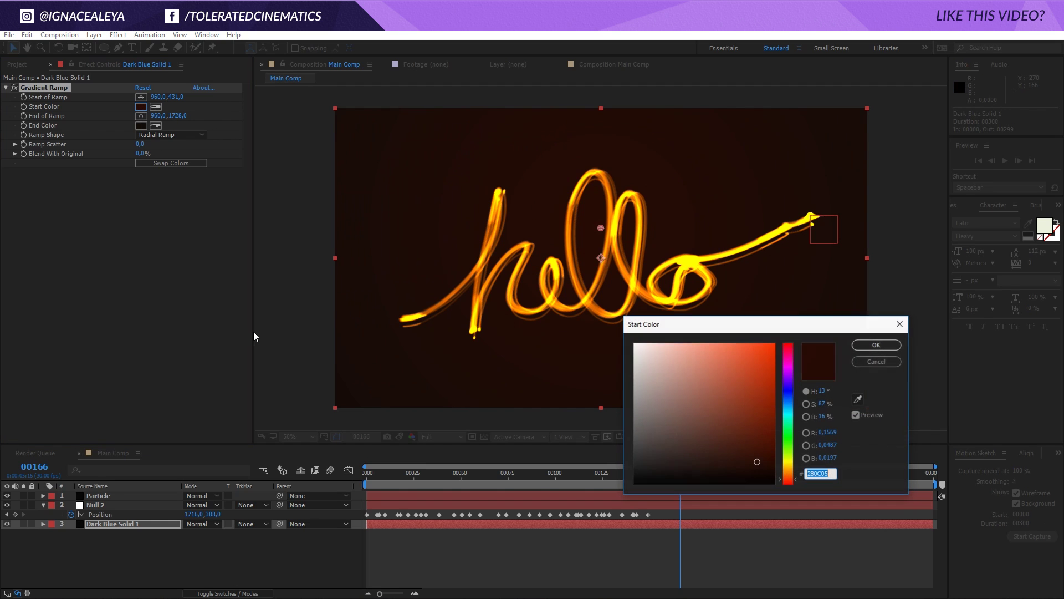
click(791, 478)
mouse_move(721, 438)
mouse_down()
mouse_move(737, 428)
mouse_move(739, 447)
mouse_move(782, 455)
mouse_up()
Change the Gradient Ramp's End Color to a very dark purple, trying a dark blue on the way
click(141, 125)
click(785, 408)
click(714, 472)
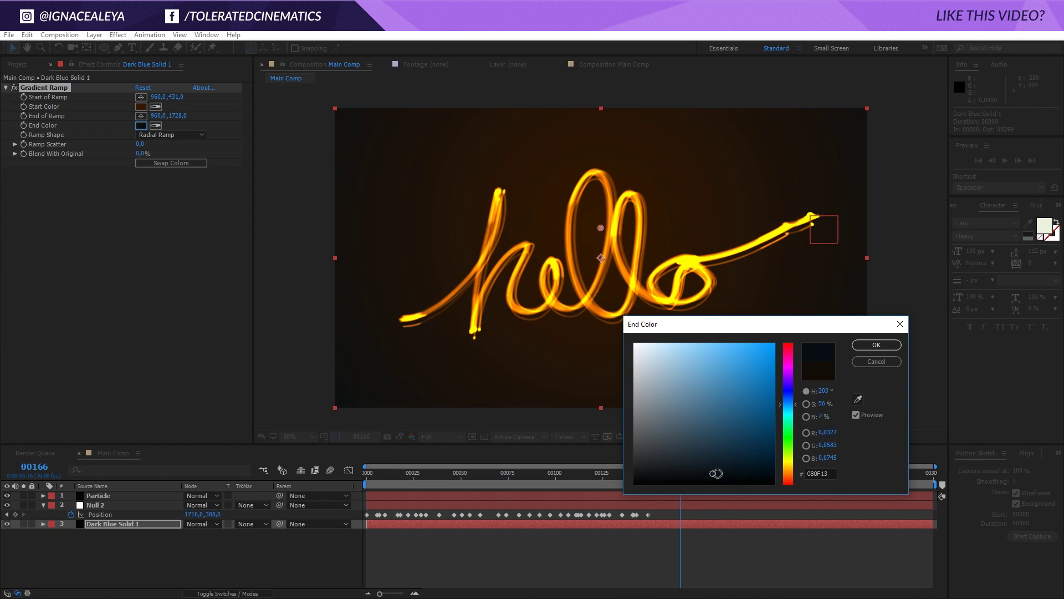
click(738, 465)
mouse_move(733, 467)
mouse_down()
mouse_move(710, 466)
mouse_move(773, 467)
mouse_move(760, 471)
mouse_up()
drag(792, 408, 789, 370)
click(858, 347)
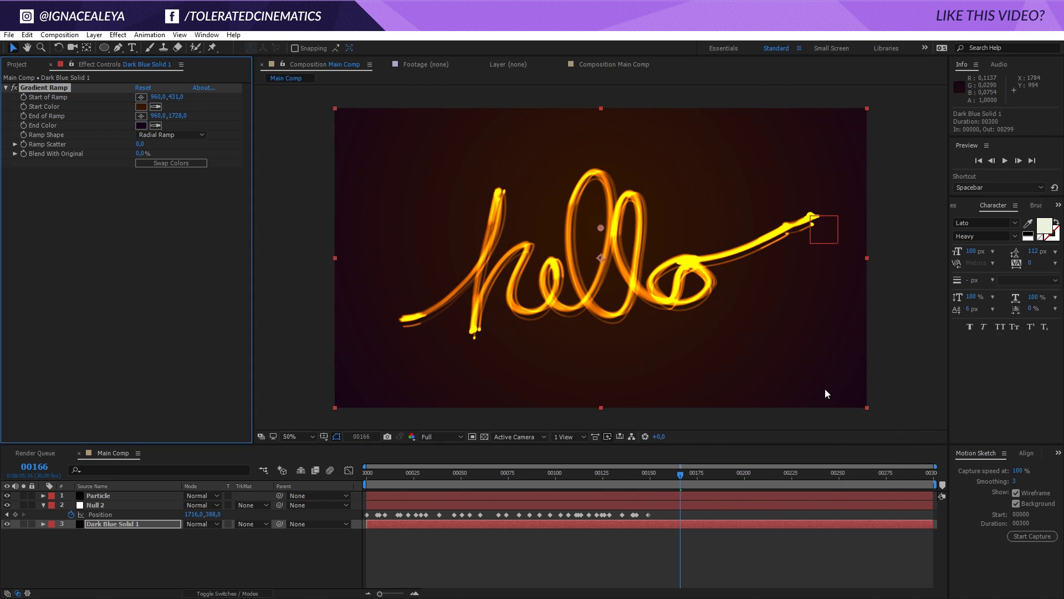
Add a new adjustment layer and place it above all other layers in Main Comp
right_click(130, 556)
mouse_move(170, 458)
click(24, 549)
drag(108, 524, 111, 492)
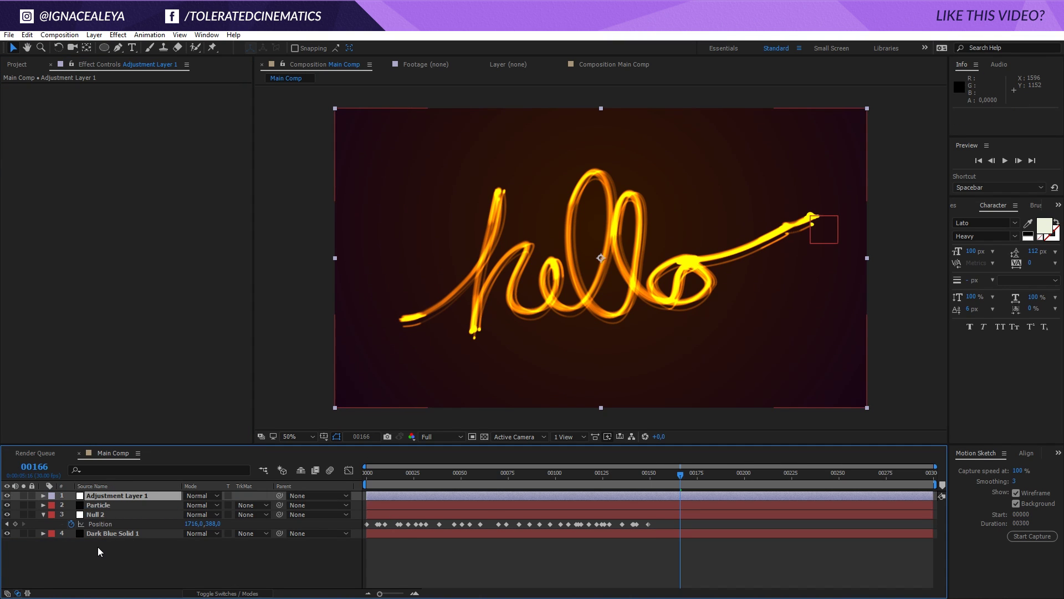
Search the effects and presets for "perfe" and apply the Perfect Glow preset to Adjustment Layer 1
click(950, 208)
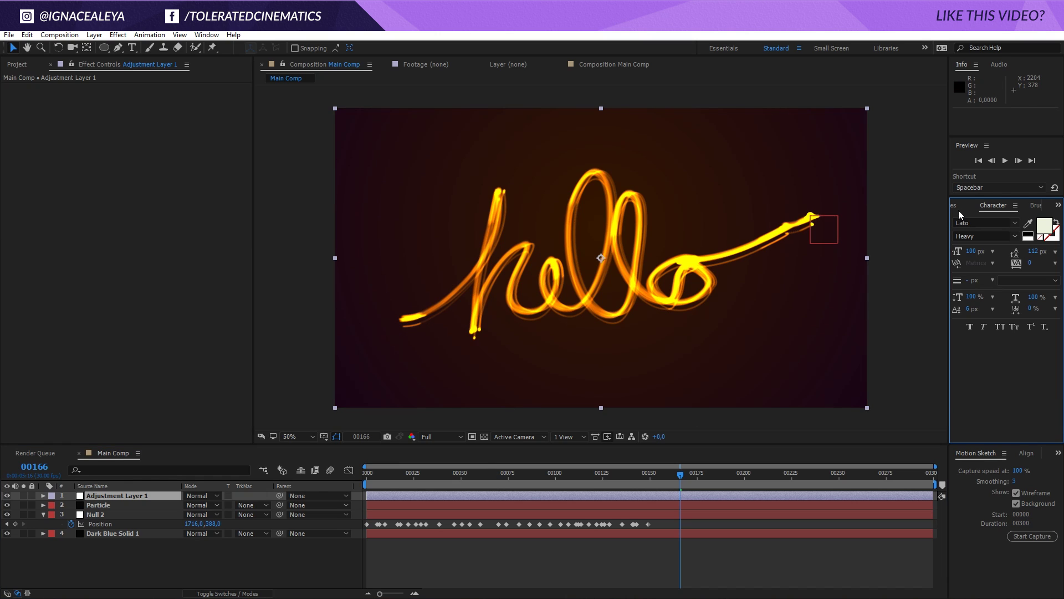
click(974, 220)
text(perfe)
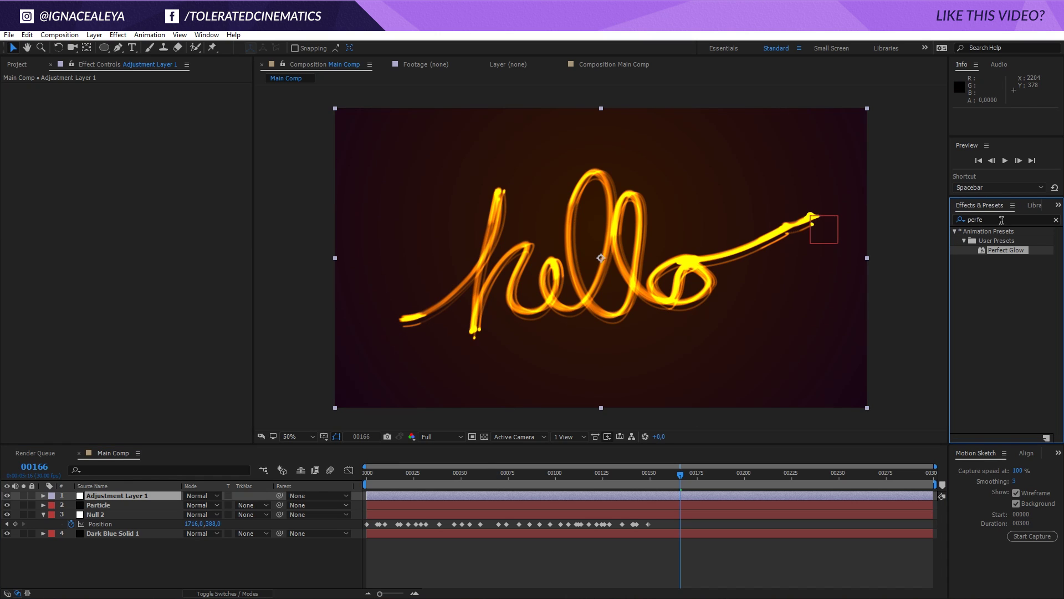
click(999, 220)
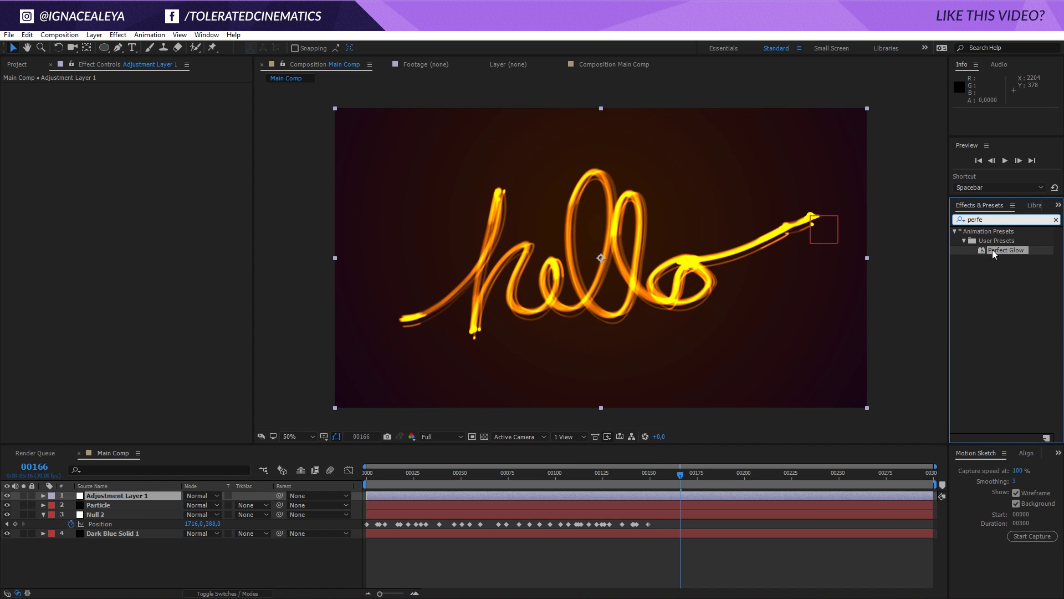
drag(996, 250, 540, 500)
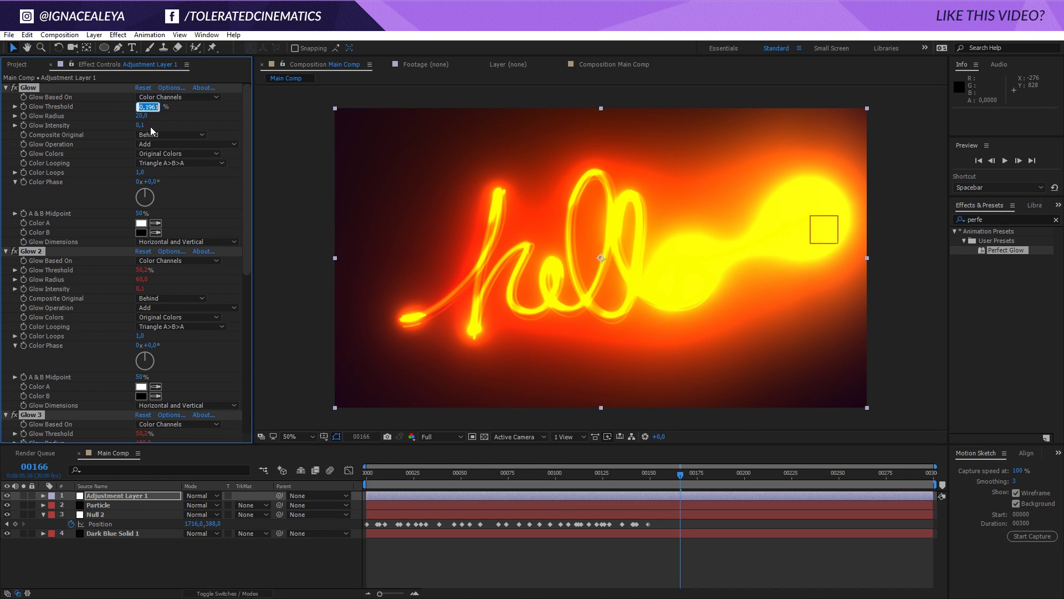
Lower the first Glow's Intensity to about 0.0 and raise its Threshold to 84.3%
click(179, 119)
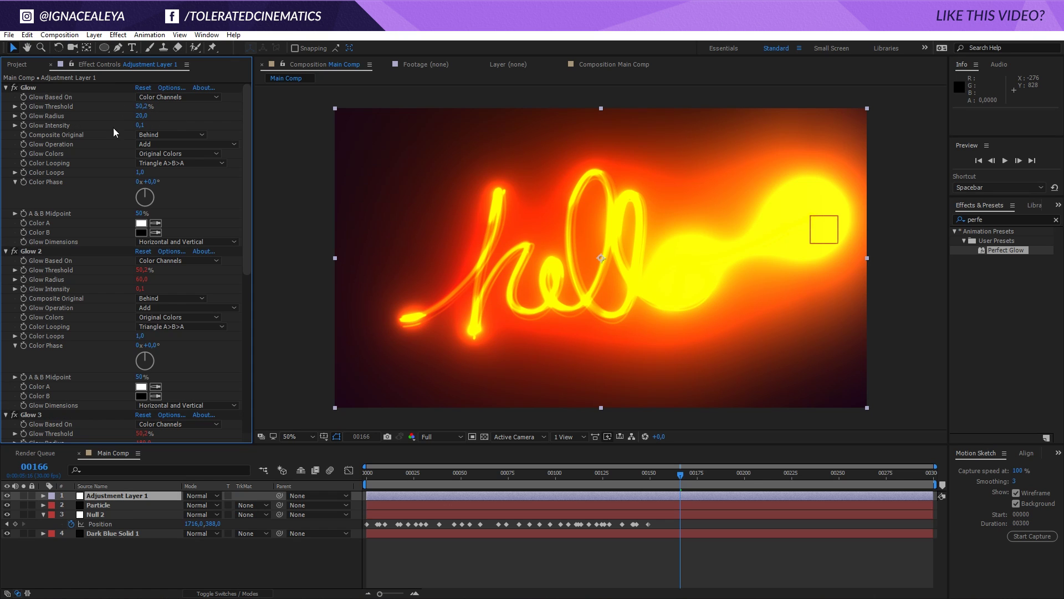
drag(137, 127, 97, 128)
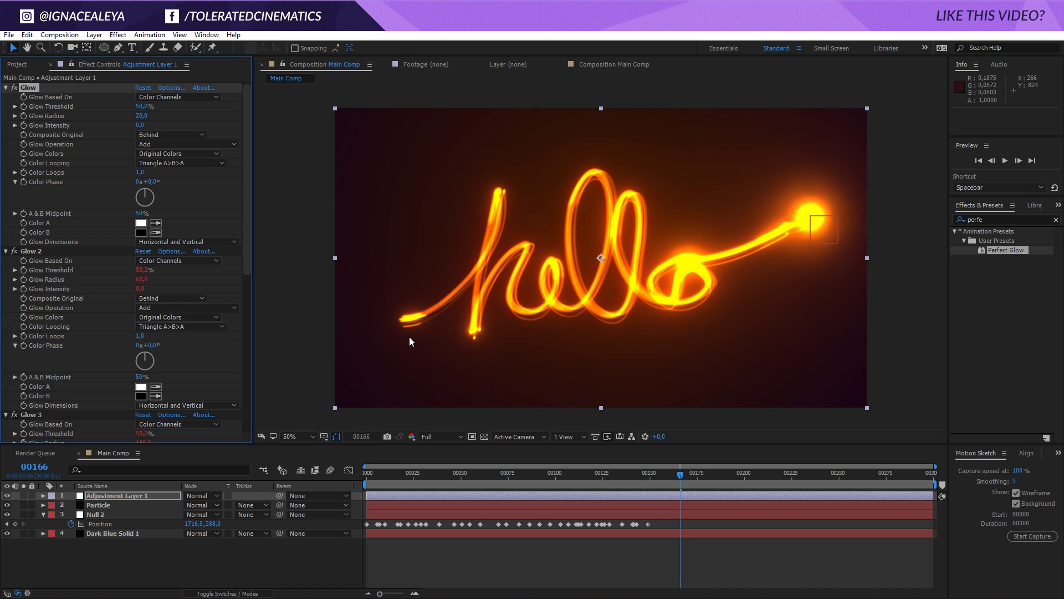
drag(140, 106, 197, 110)
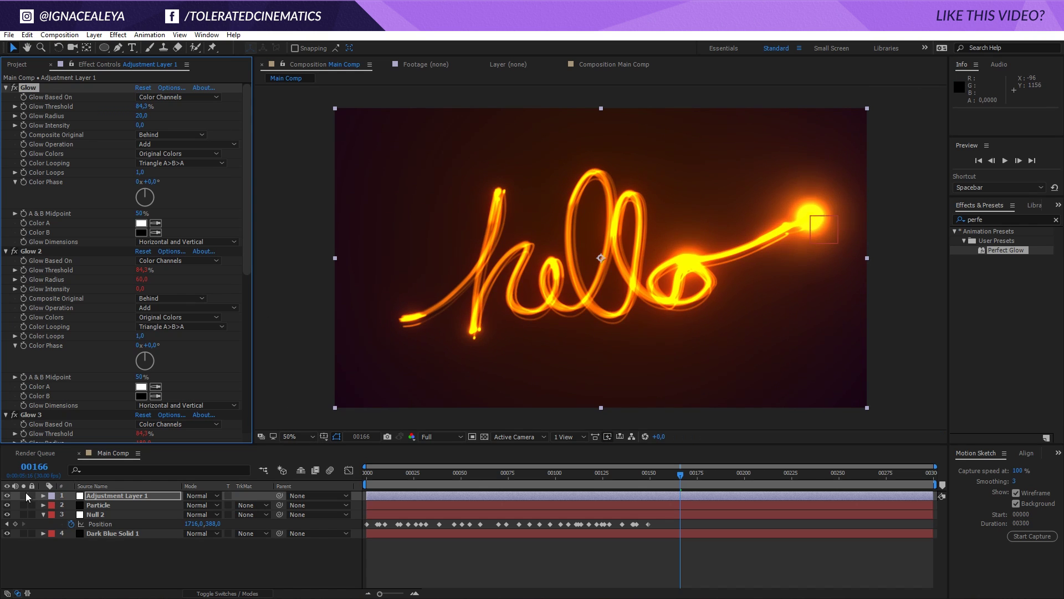
Compare the image with and without Adjustment Layer 1, and check how the glow develops up to frame 190
click(6, 496)
click(7, 495)
click(6, 496)
click(6, 495)
click(279, 546)
drag(691, 471, 723, 475)
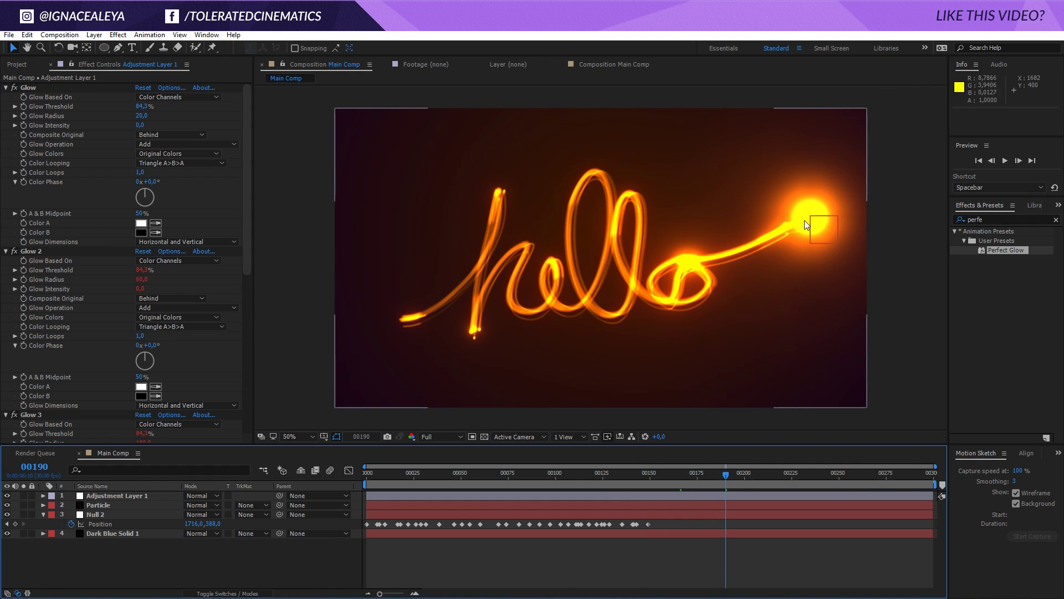
Keyframe the Particle layer's Particles/sec at 350 on frame 149 and at 0 on frame 150, and preview up to frame 197
drag(679, 477, 647, 469)
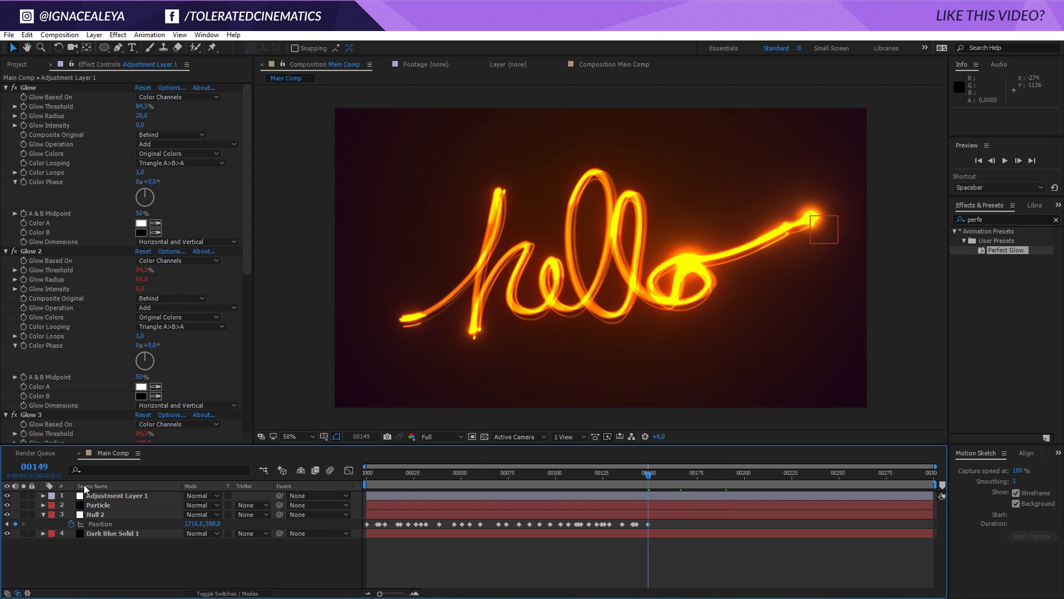
click(102, 505)
click(19, 128)
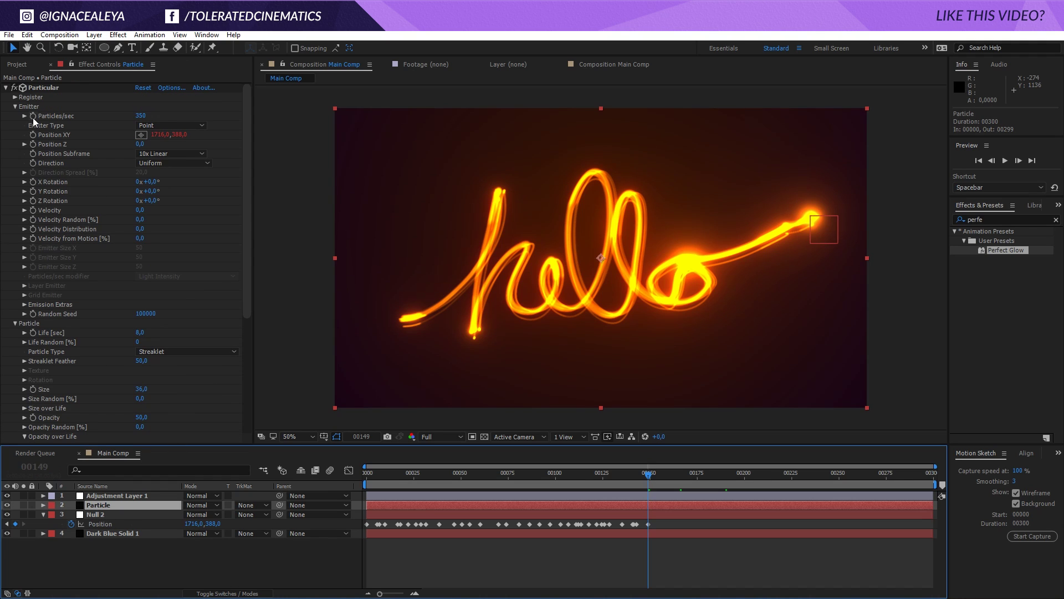
click(35, 115)
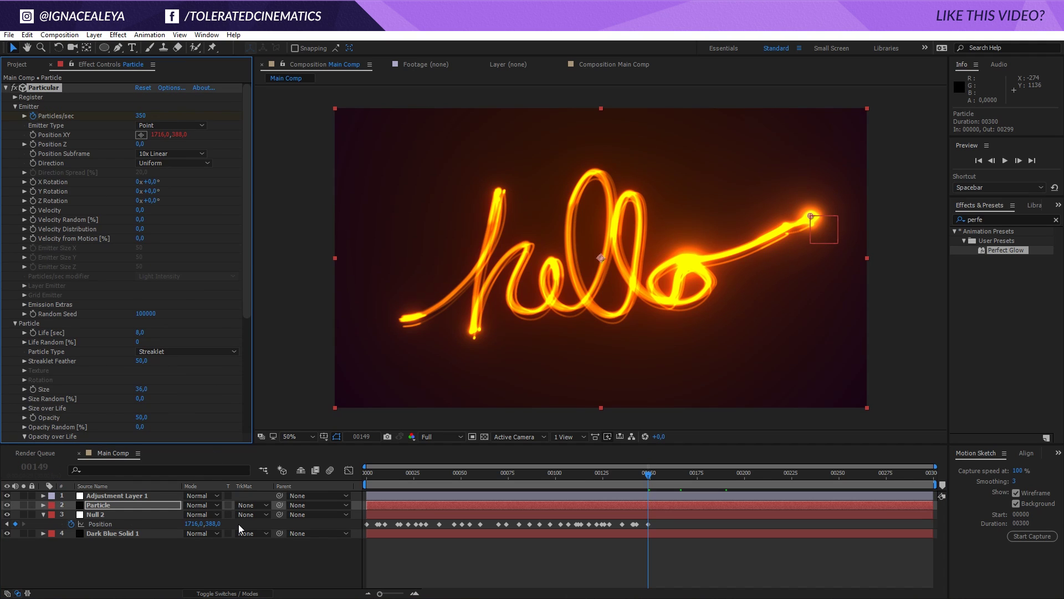
key(Page_Down)
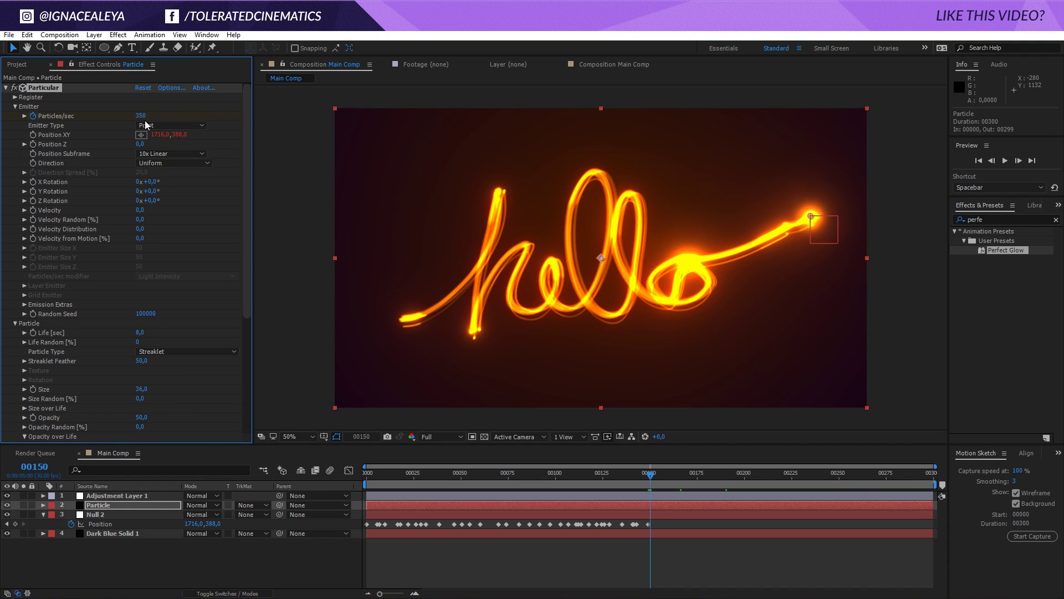
click(140, 116)
text(0)
key(Return)
drag(656, 478, 727, 491)
key(space)
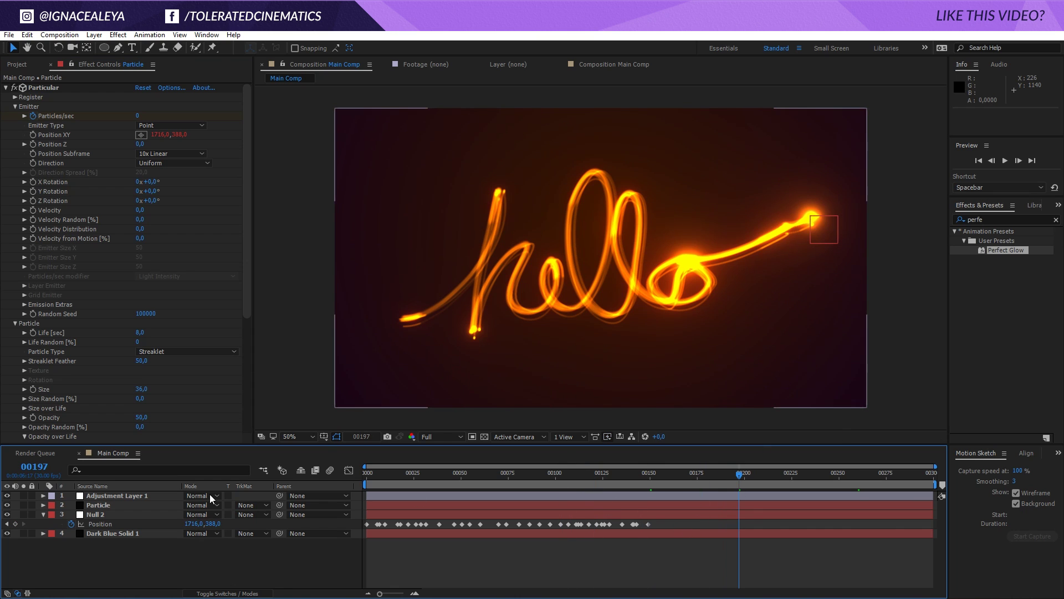
Hide the Particle and Adjustment Layer 1 layers and capture a heart-shaped motion sketch for Null 2 from frame 0
click(97, 505)
click(8, 505)
click(7, 495)
click(125, 515)
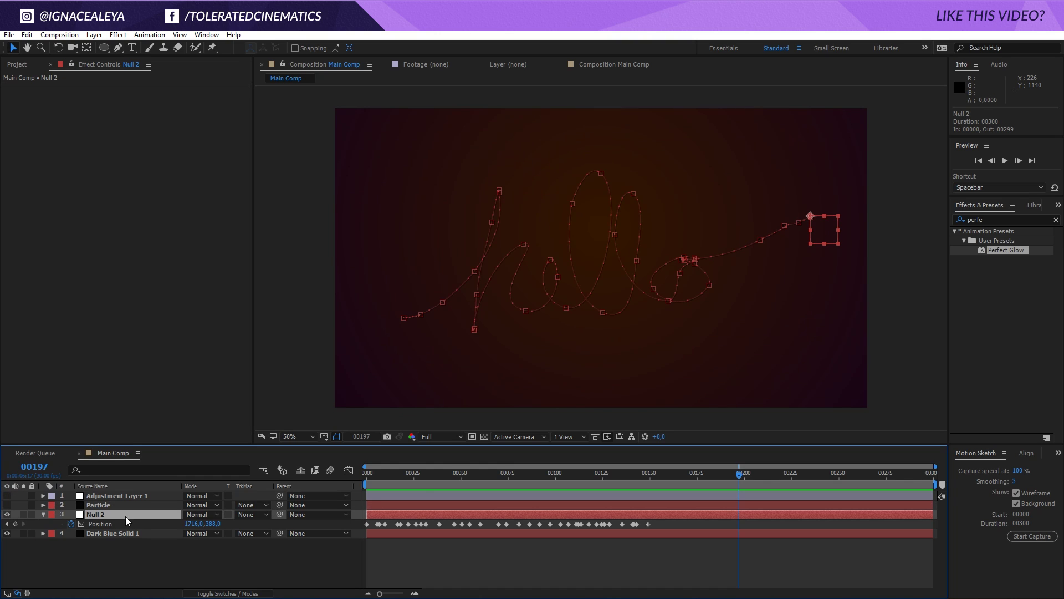
key(Home)
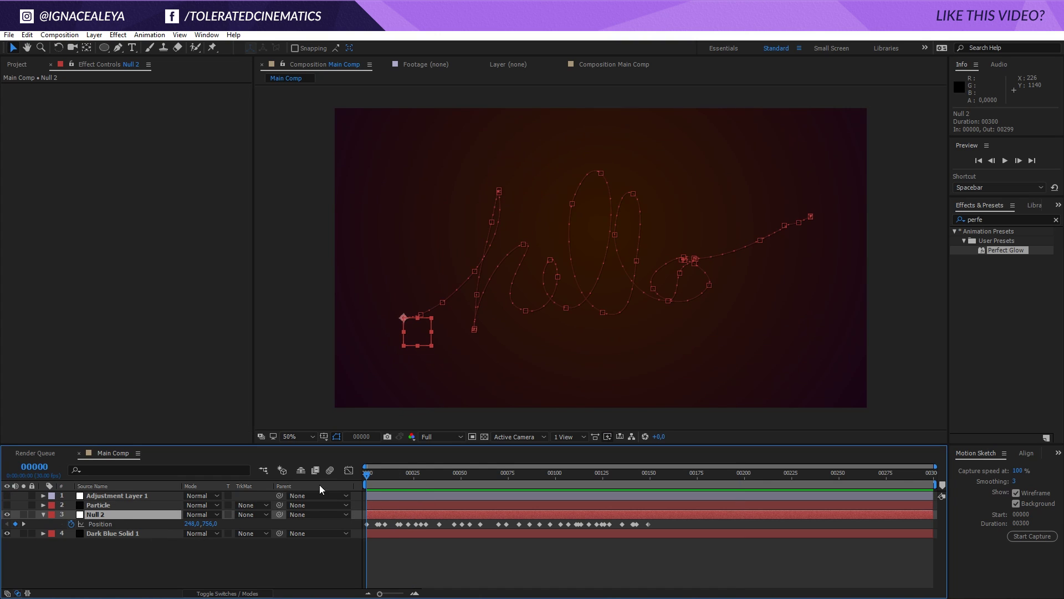
click(1024, 535)
mouse_move(610, 224)
mouse_down()
mouse_move(664, 159)
mouse_move(737, 196)
mouse_move(650, 289)
mouse_move(600, 379)
mouse_move(601, 347)
mouse_move(505, 290)
mouse_move(489, 197)
mouse_move(606, 188)
mouse_move(604, 219)
mouse_up()
Show the Particle and Adjustment Layer 1 layers again and preview the heart animation up to frame 73
click(111, 504)
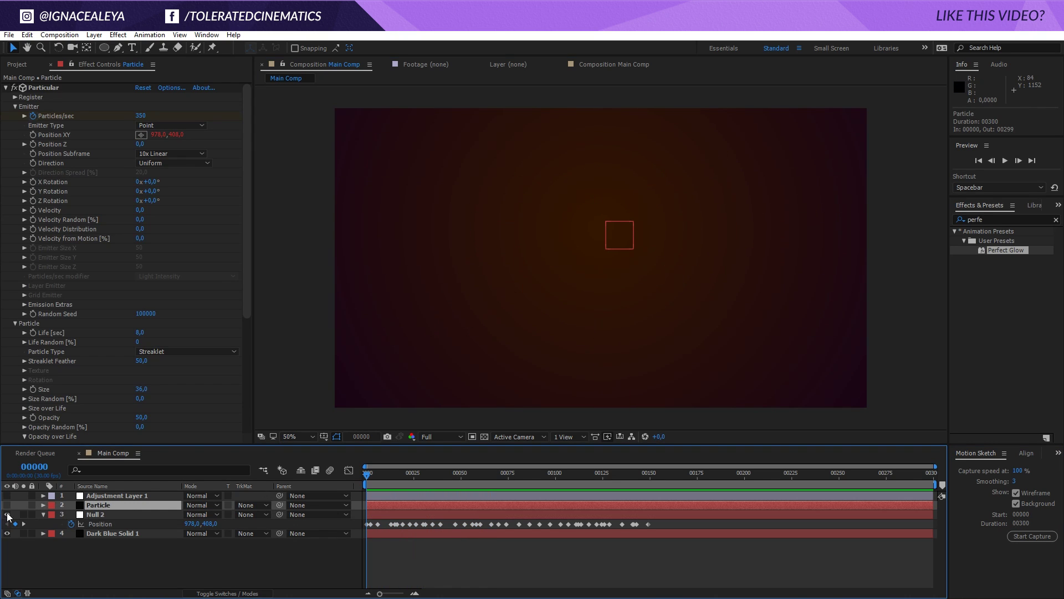
drag(7, 505, 7, 496)
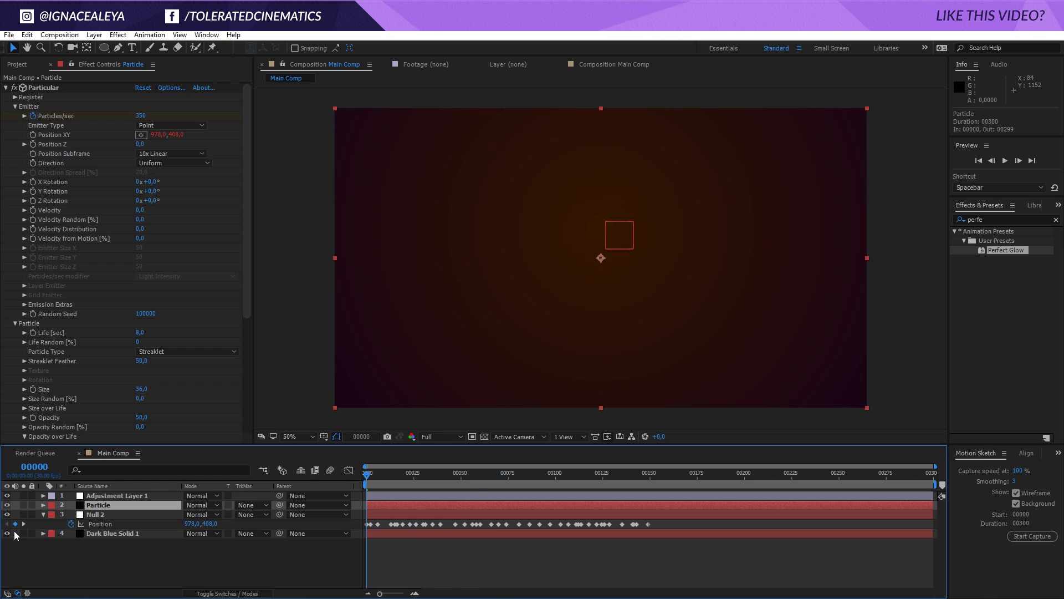
click(475, 483)
key(space)
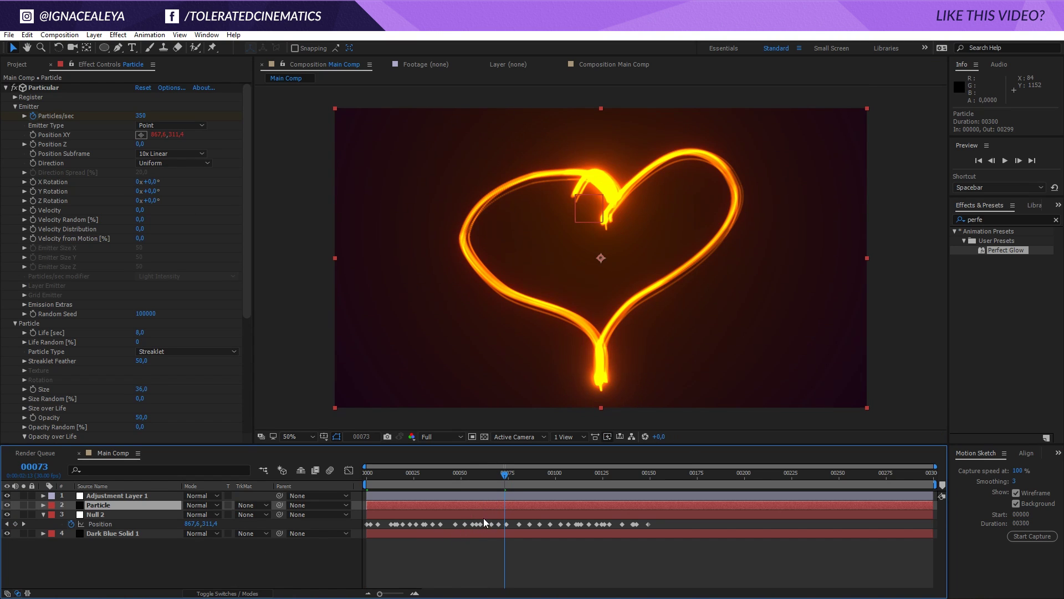
drag(248, 274, 237, 386)
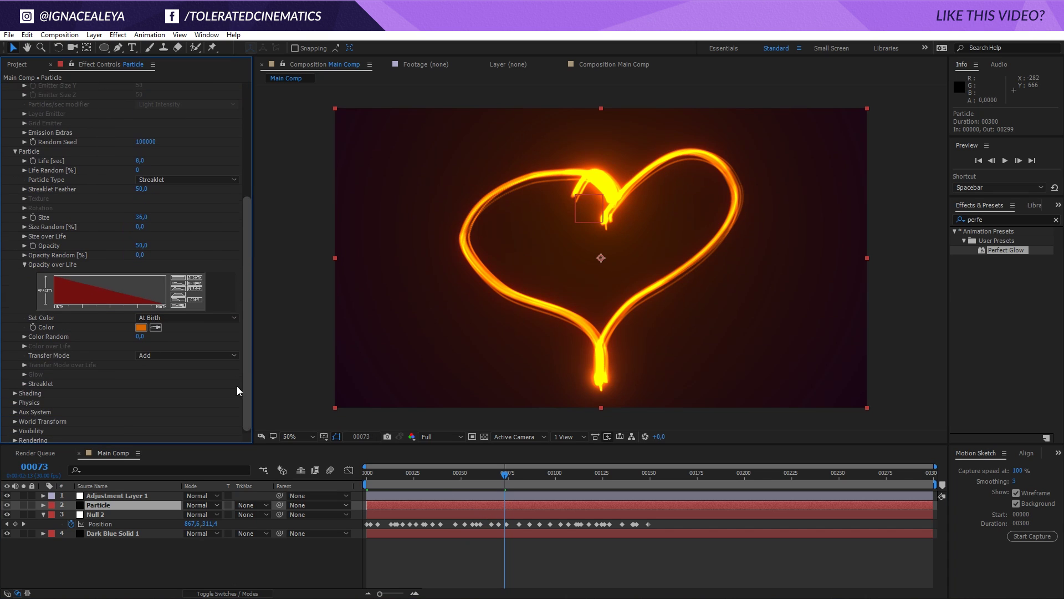
Change the Particle layer's particle color from orange to a bright pink
click(142, 327)
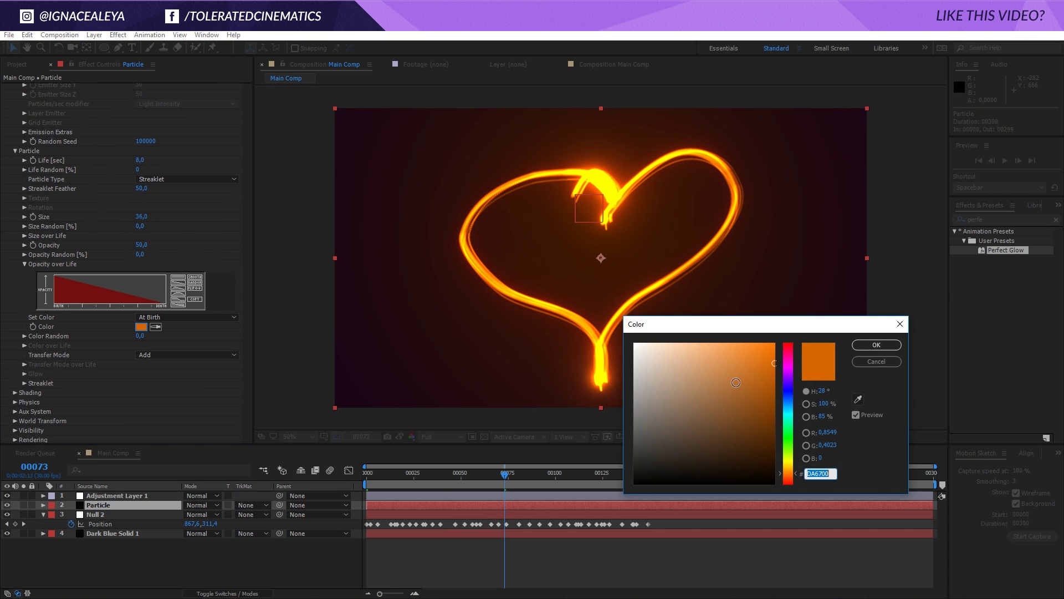
drag(784, 379, 789, 350)
click(723, 359)
drag(724, 359, 722, 359)
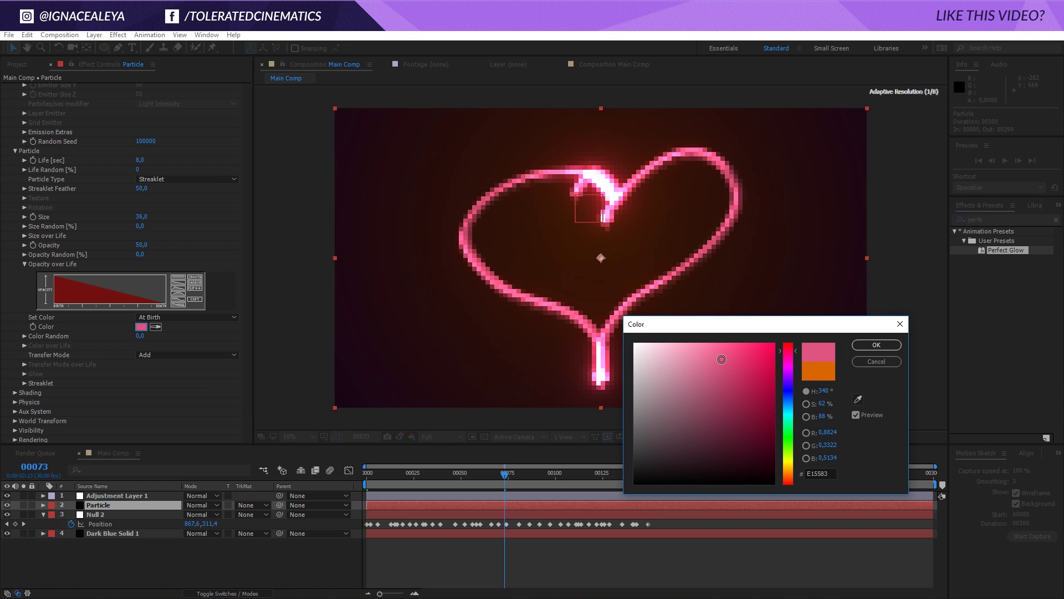
click(876, 345)
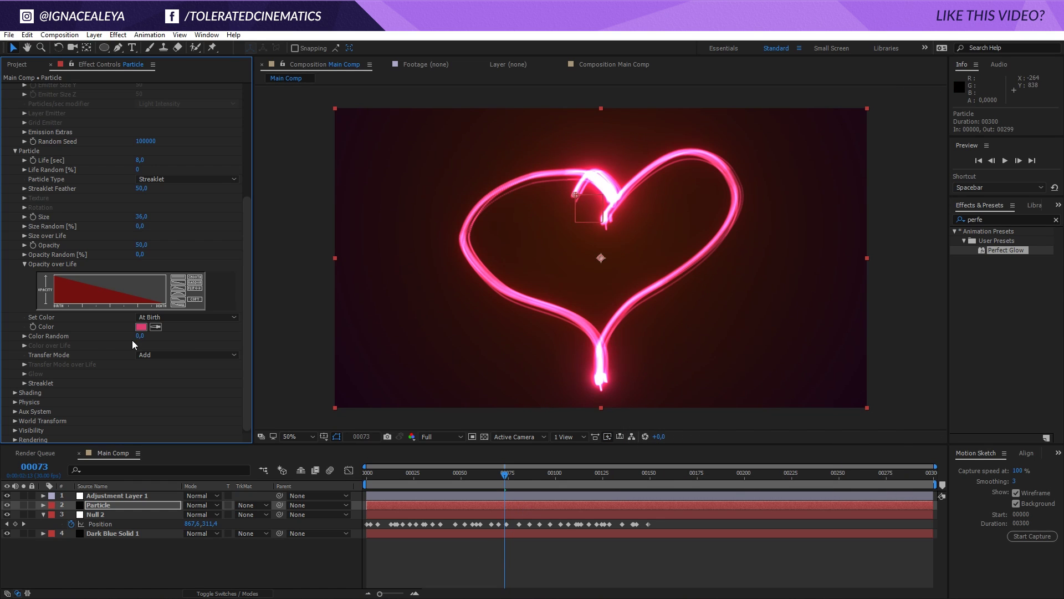
Set the particles' Set Color option to Over Life, reveal the Color over Life gradient, and set Life to 2.6 seconds
click(162, 317)
click(174, 341)
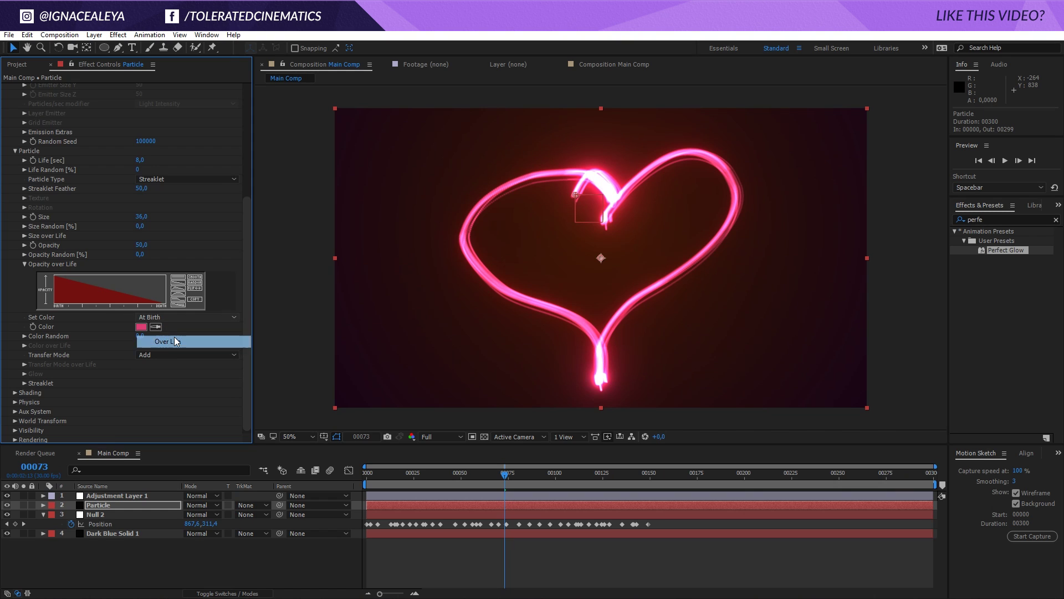
click(25, 346)
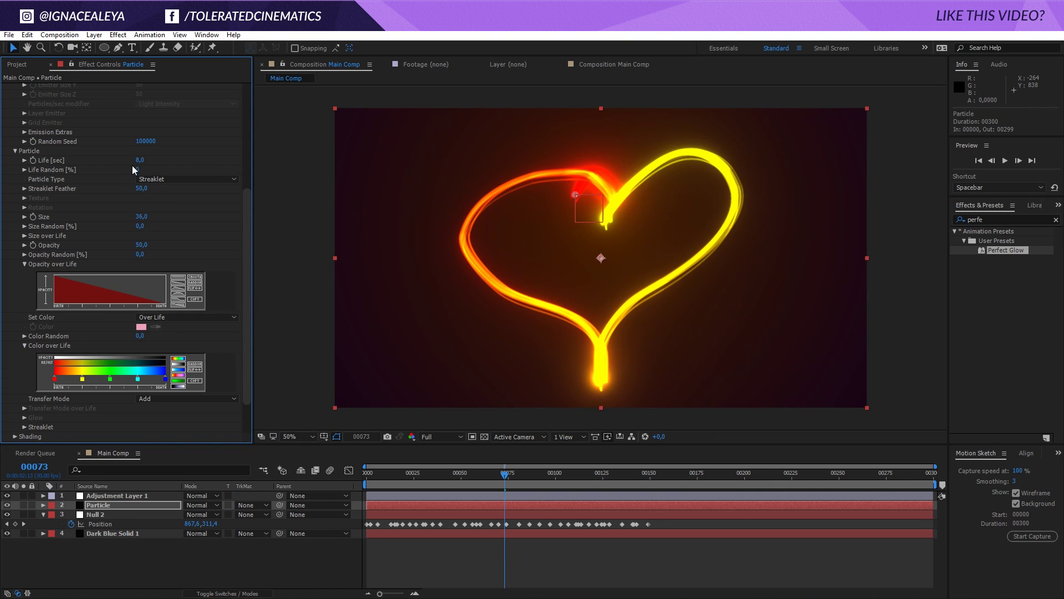
drag(139, 160, 110, 158)
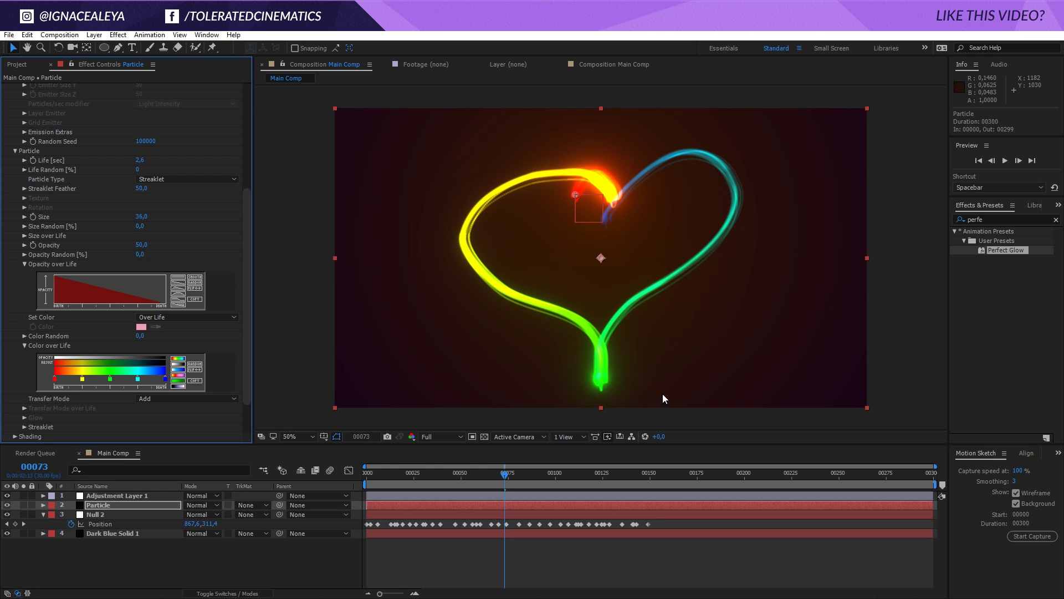
Set the Gradient Ramp's Start Color on Dark Blue Solid 1 to dark red, 650D0D
click(143, 534)
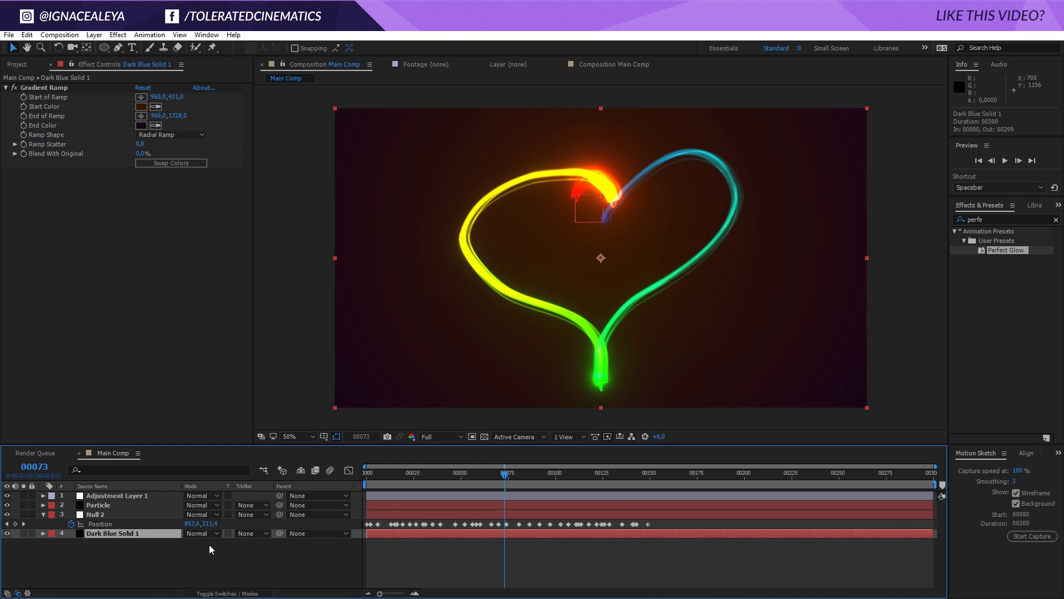
click(141, 108)
click(761, 421)
drag(786, 410, 795, 343)
drag(749, 413, 754, 430)
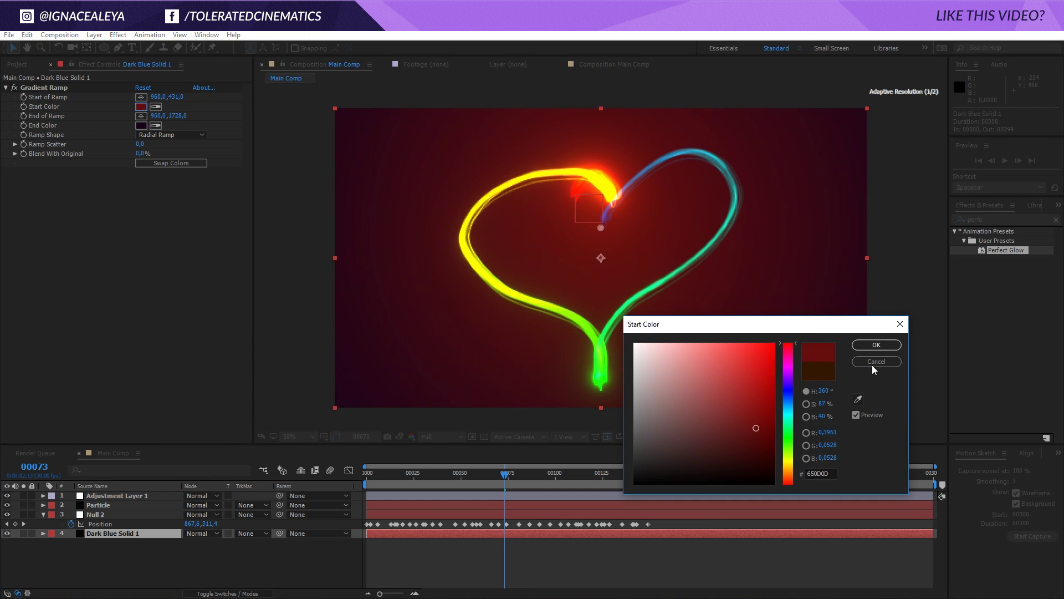
click(875, 346)
click(458, 571)
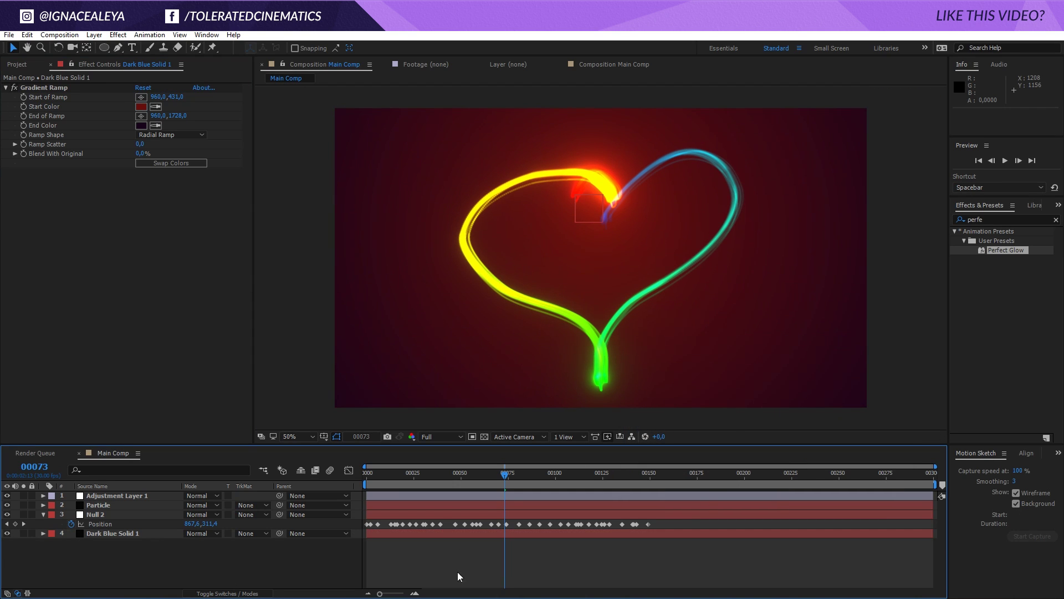
Set the first Glow effect's Glow Threshold on Adjustment Layer 1 to about 45.5%
click(158, 496)
drag(143, 111, 81, 106)
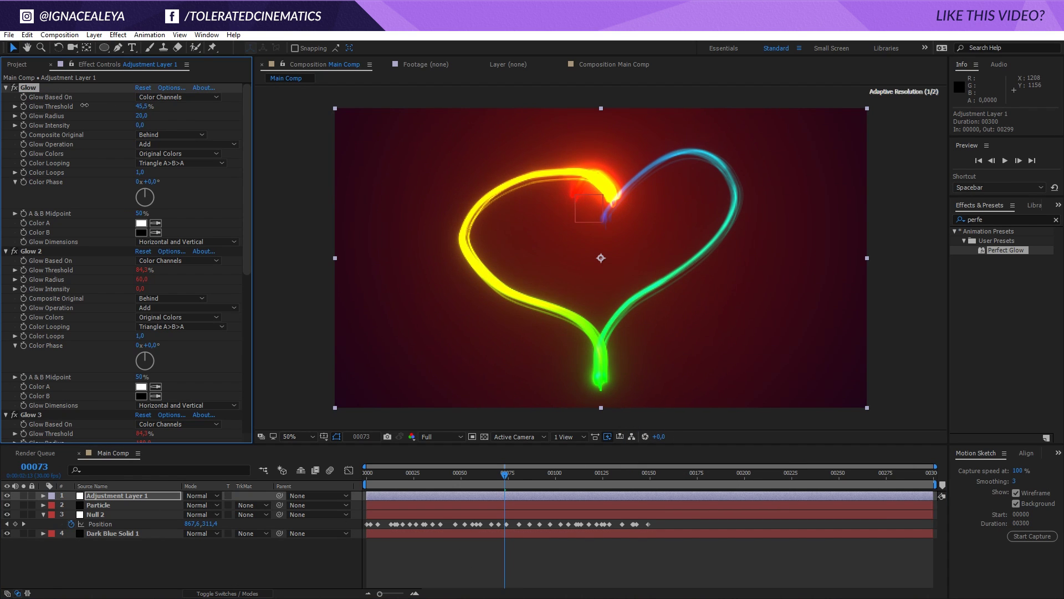
Set the Particle layer's particle Opacity to 42 and deselect the layer
click(95, 504)
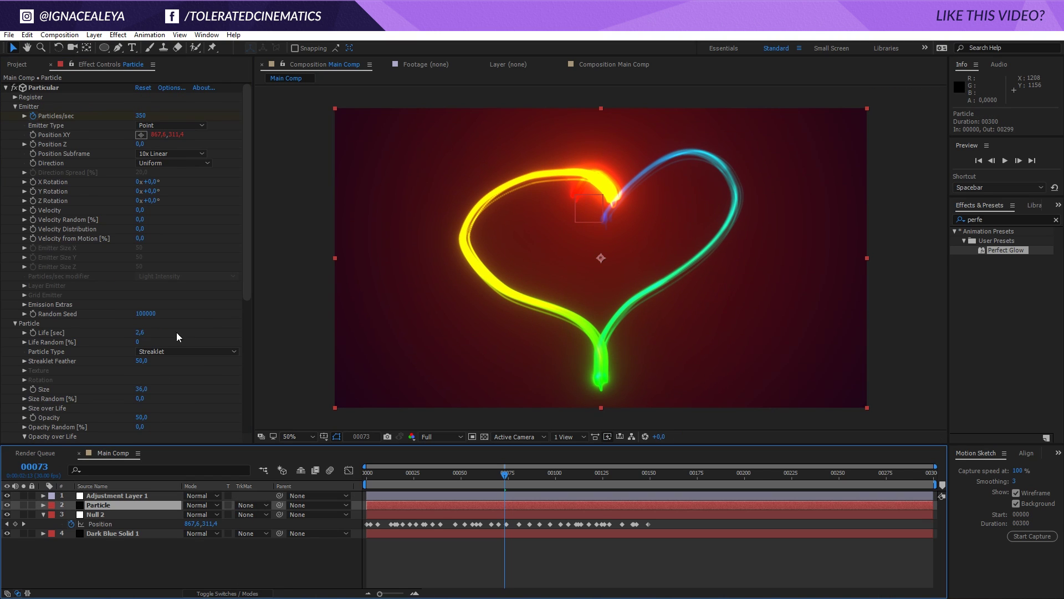
drag(249, 284, 228, 350)
mouse_move(137, 310)
mouse_down()
mouse_move(125, 311)
mouse_move(139, 312)
mouse_up()
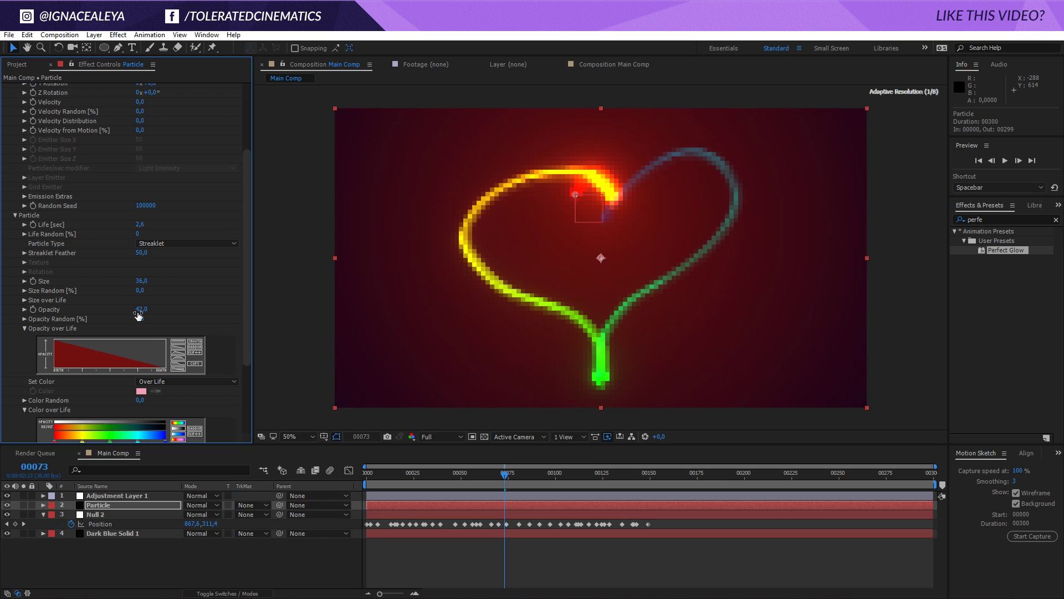
click(427, 557)
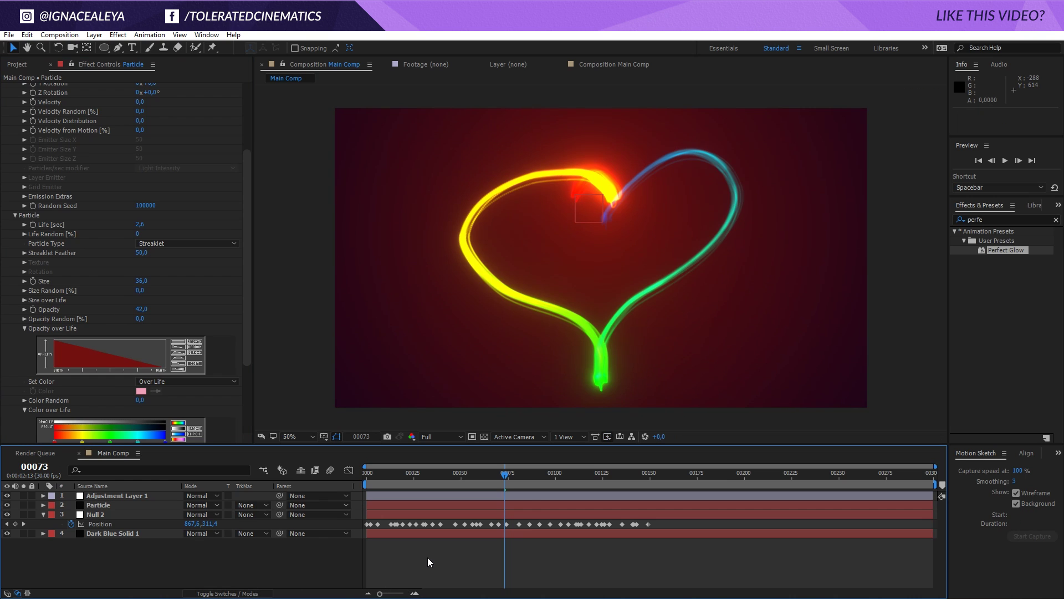